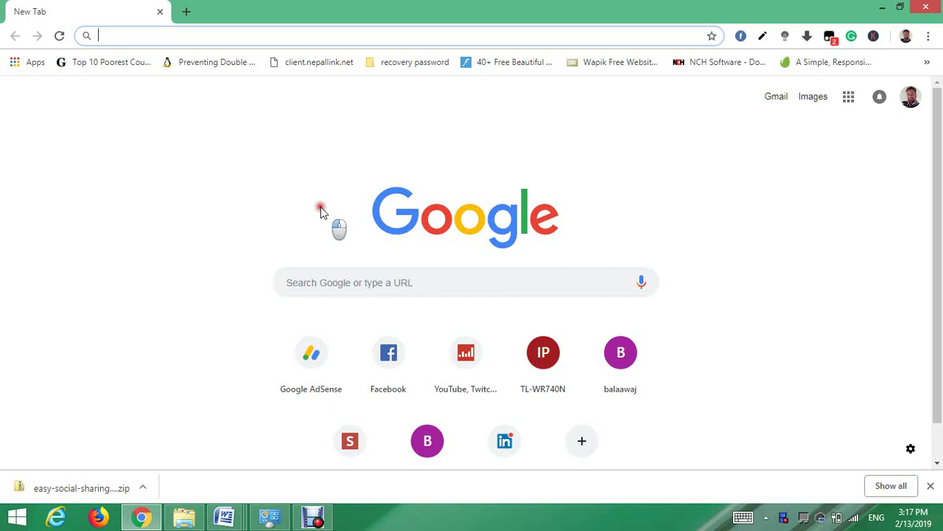
- Sign in to cPanel at nawayuga.com:2083 using the saved account password
text(nawayuga.com)
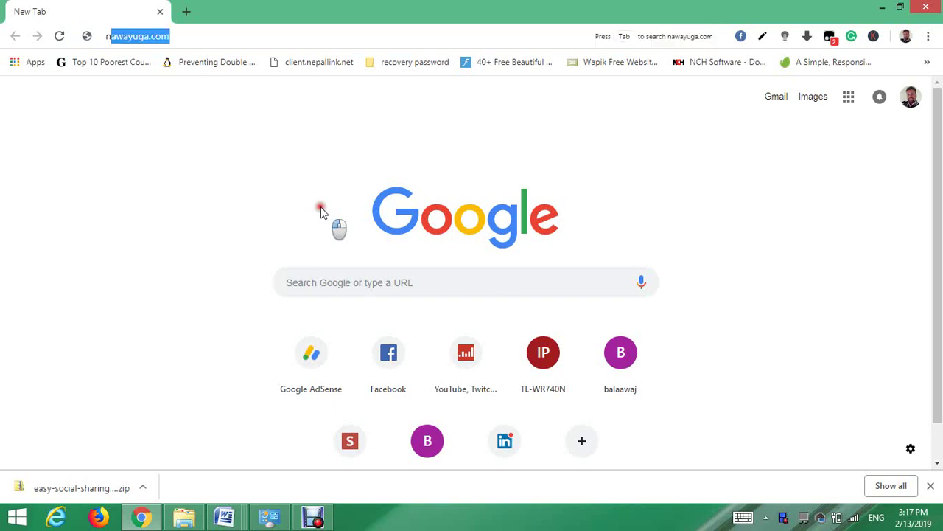
key(Right)
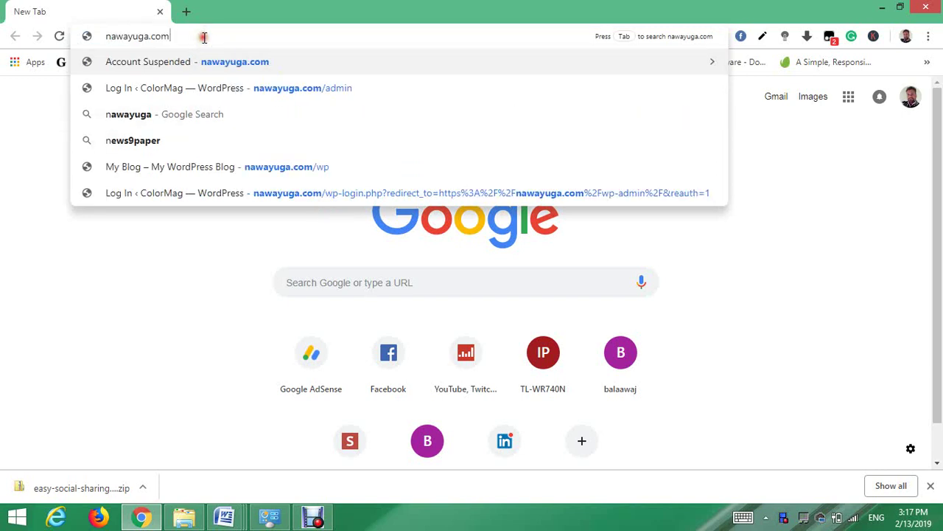
text(:2083)
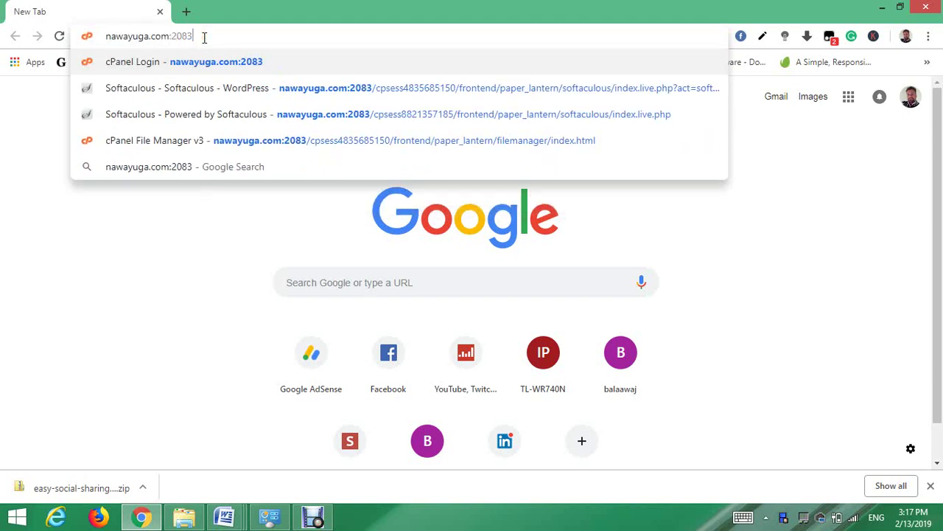
key(Return)
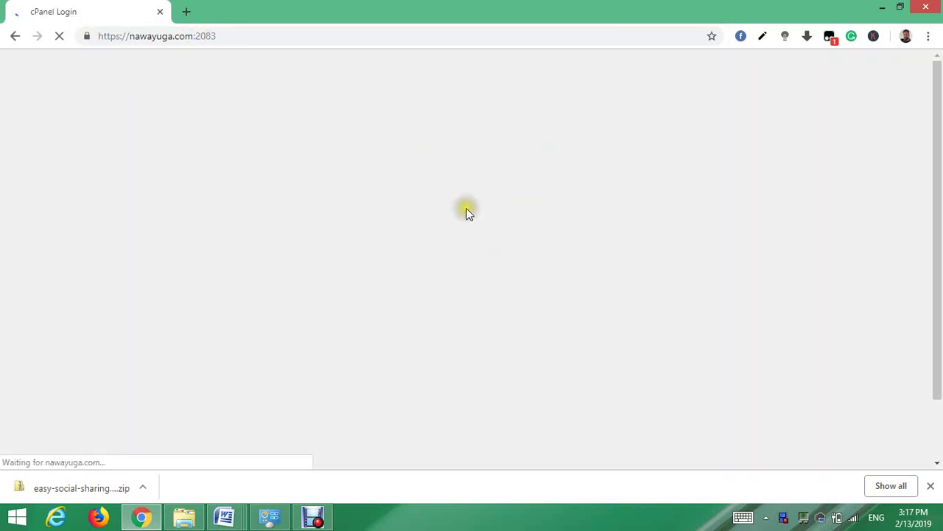
click(440, 298)
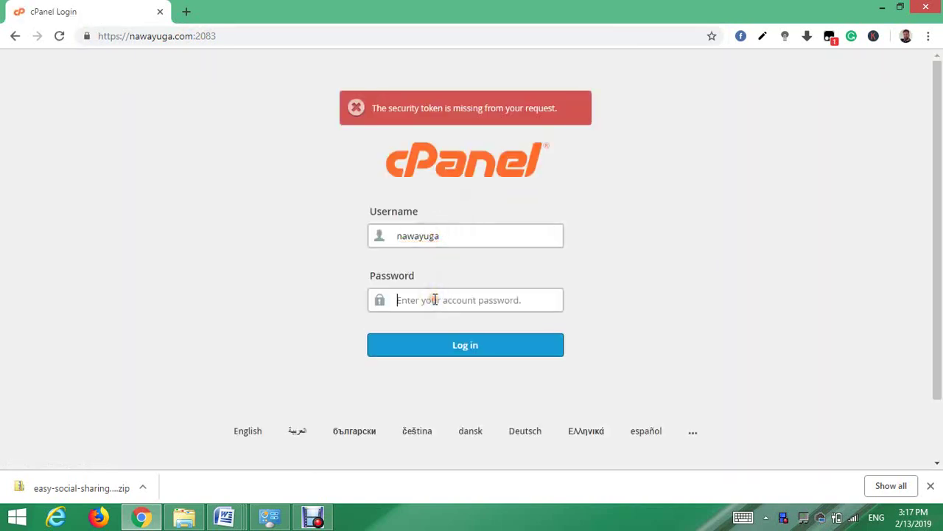
key(ctrl+v)
click(463, 346)
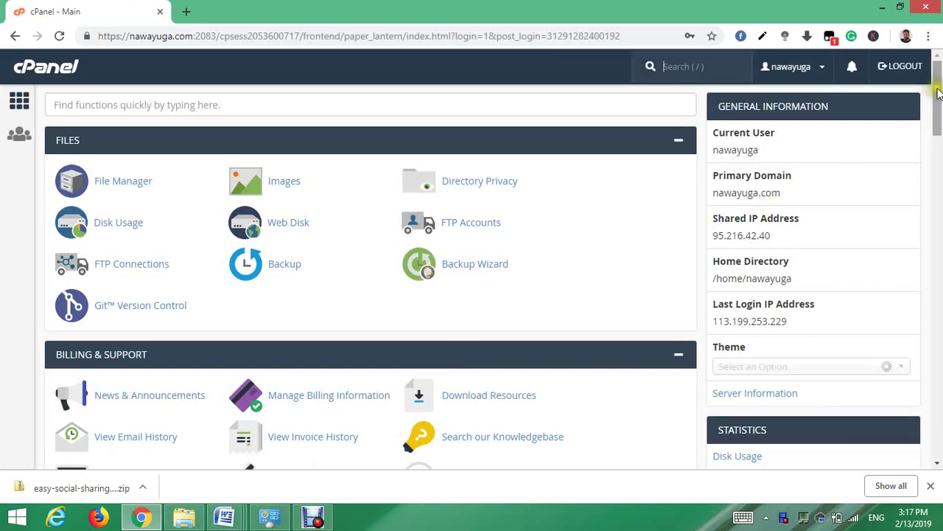
- Open WordPress from the Softaculous Apps Installer section of cPanel
drag(933, 77, 936, 406)
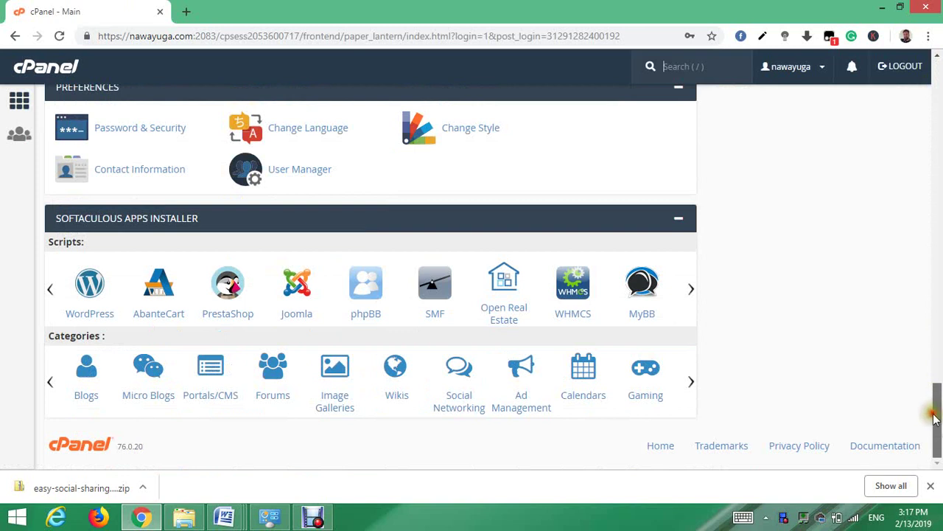
click(89, 285)
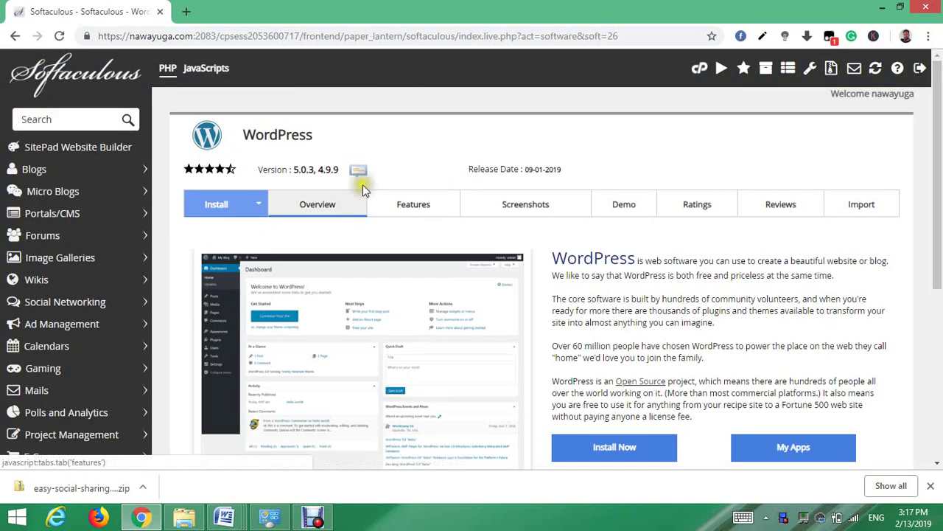
click(212, 204)
click(590, 447)
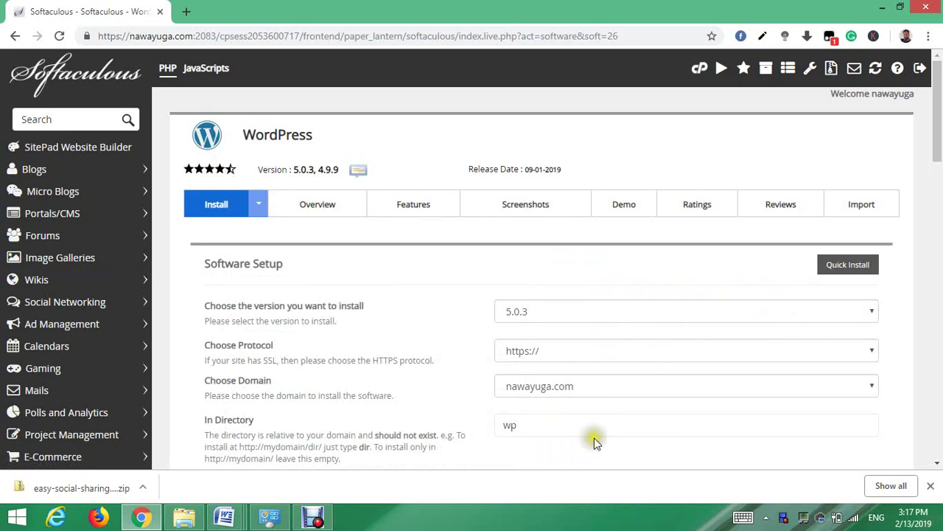
click(650, 355)
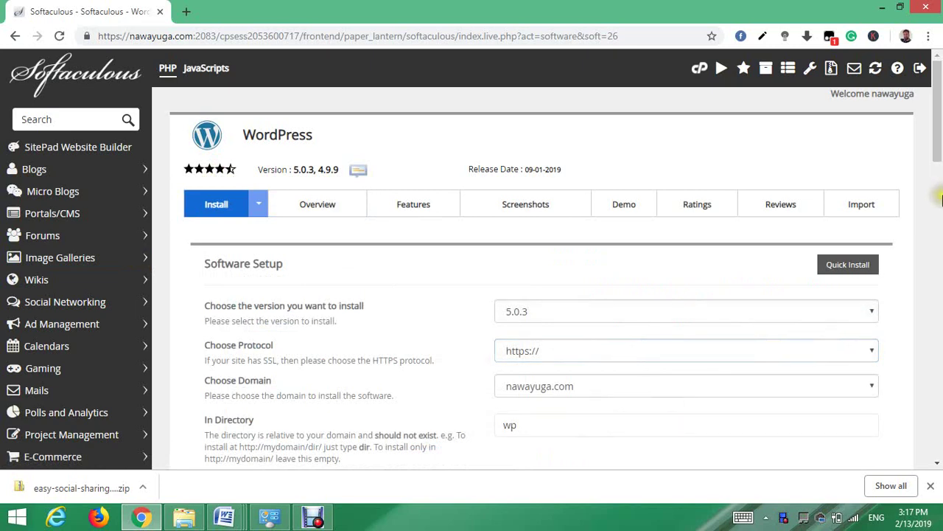
drag(938, 153, 938, 174)
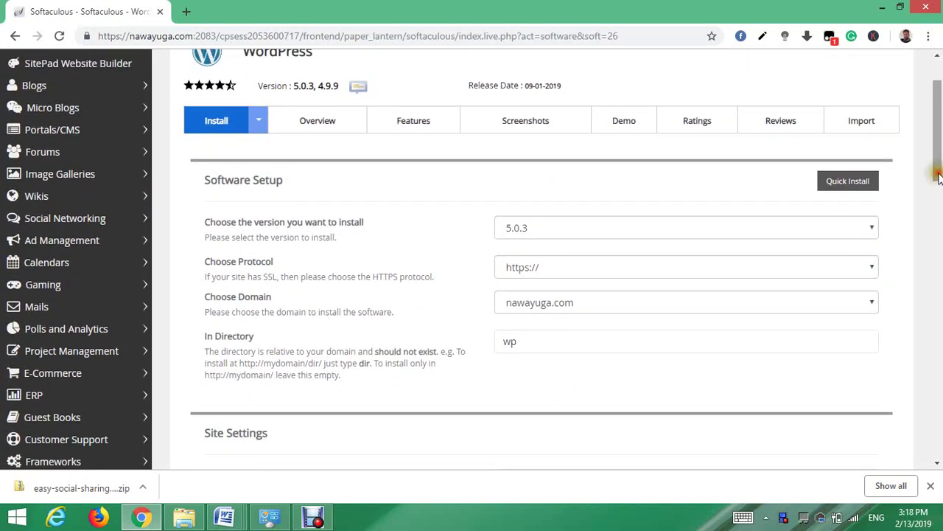
click(867, 265)
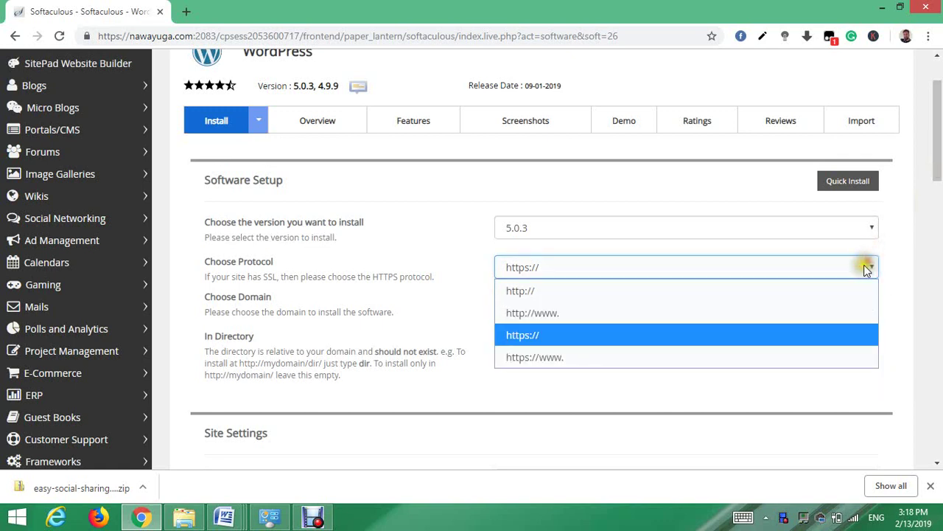
click(928, 211)
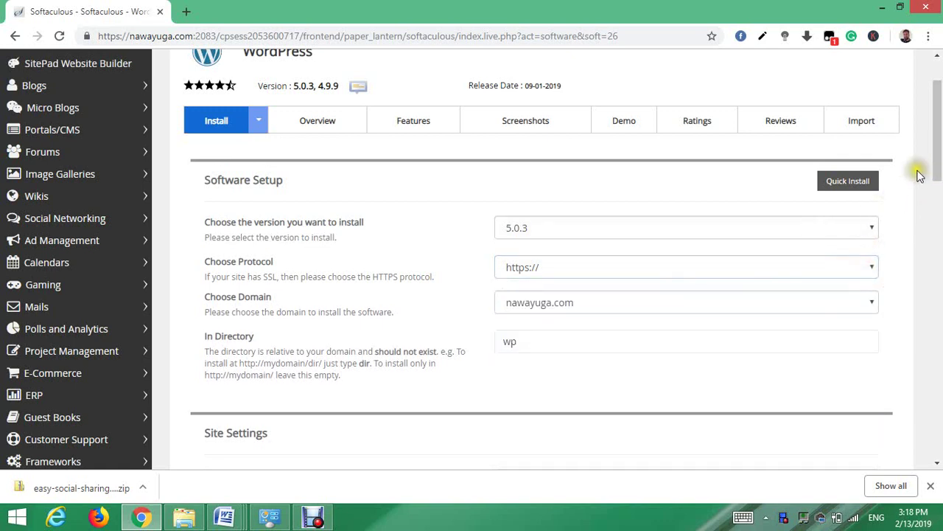
- Clear 'wp' from the In Directory field so WordPress installs at the domain root
drag(937, 171, 937, 201)
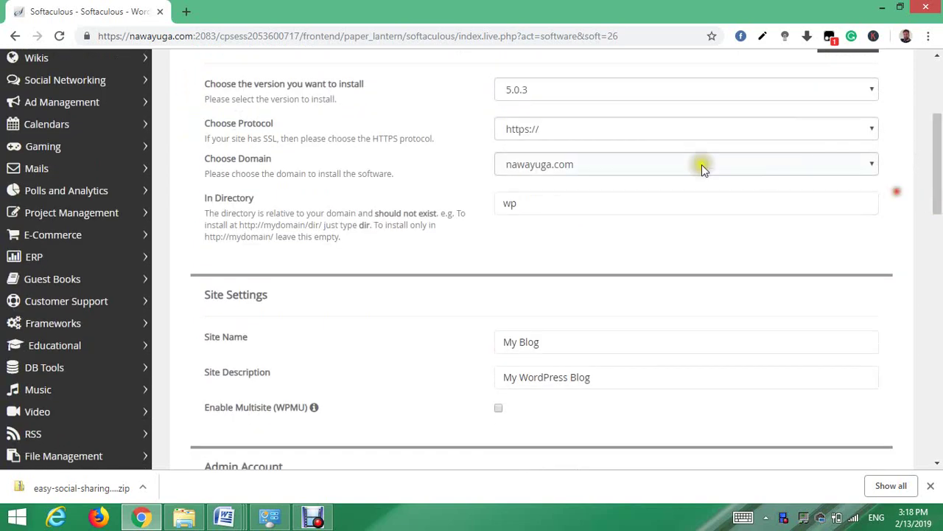
click(518, 199)
double_click(530, 204)
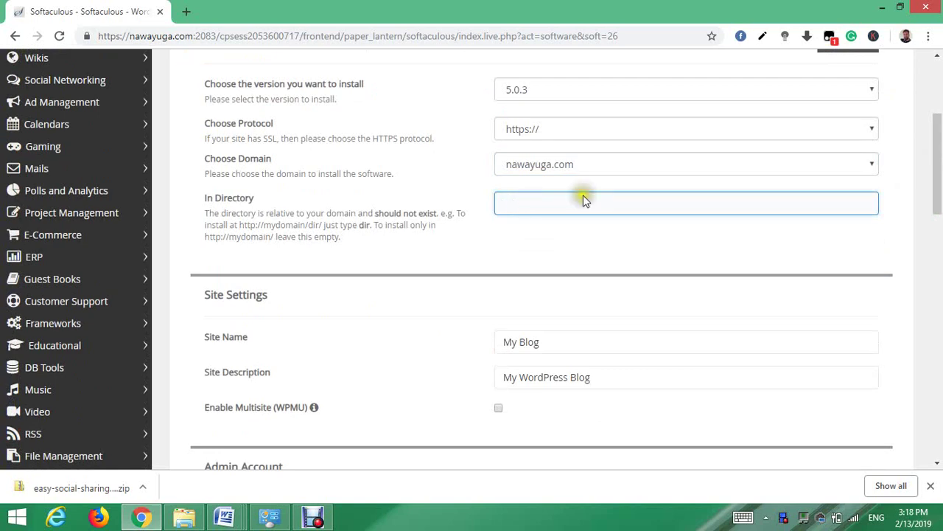
- Edit the default admin username and replace the admin password with a new strong one
drag(940, 148, 938, 214)
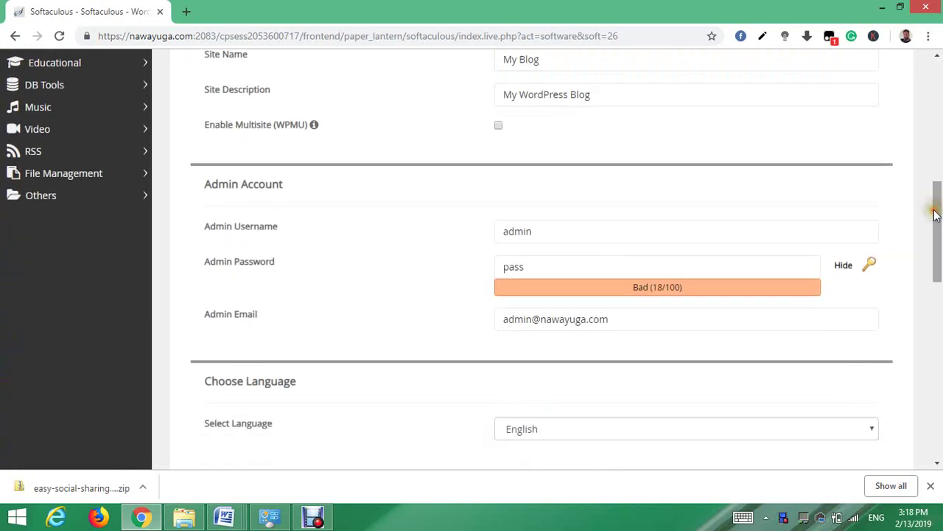
key(BackSpace)
key(BackSpace)
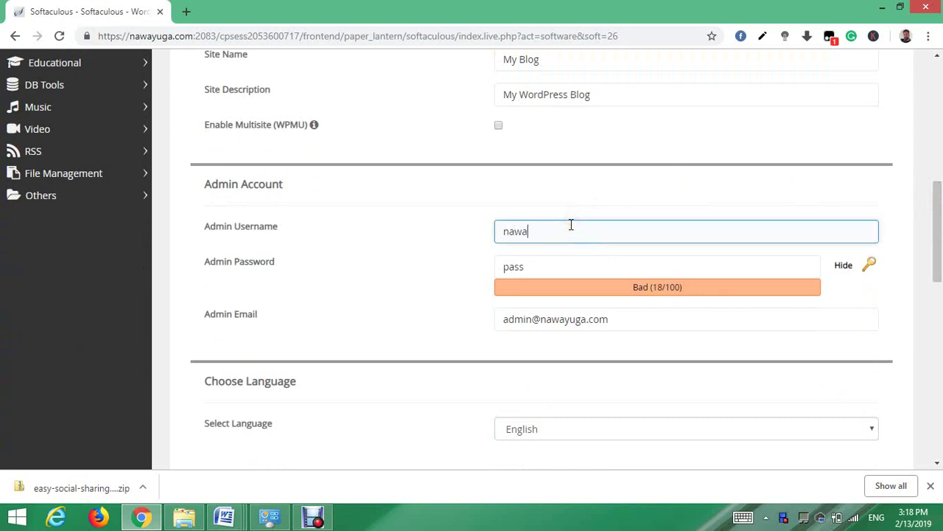
click(567, 267)
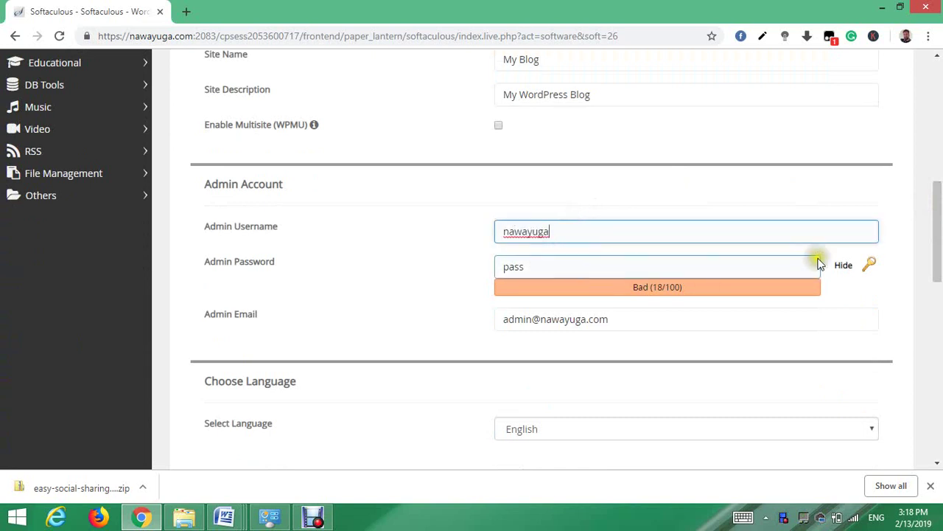
click(840, 265)
double_click(526, 265)
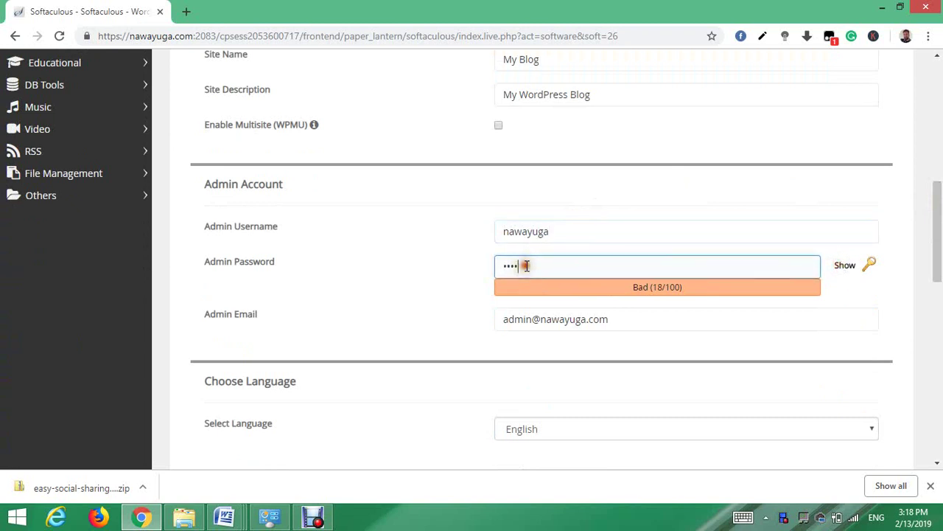
key(BackSpace)
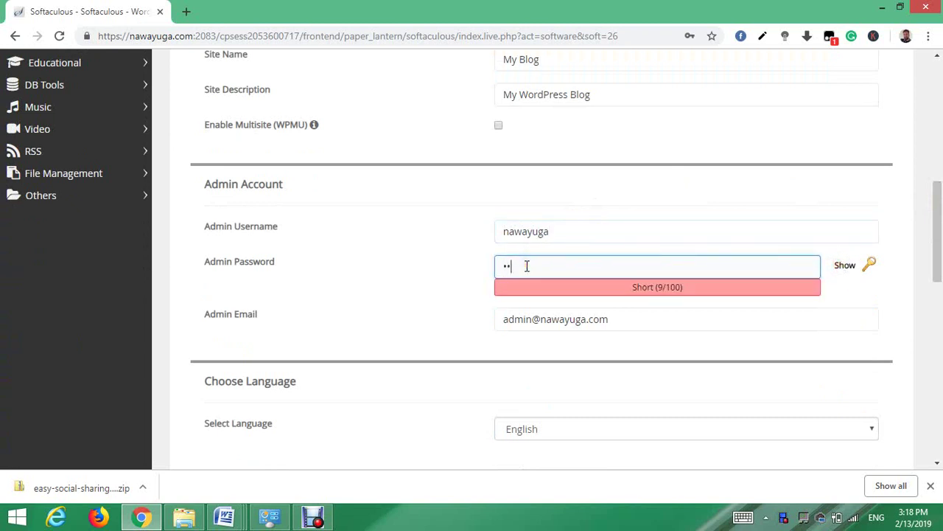
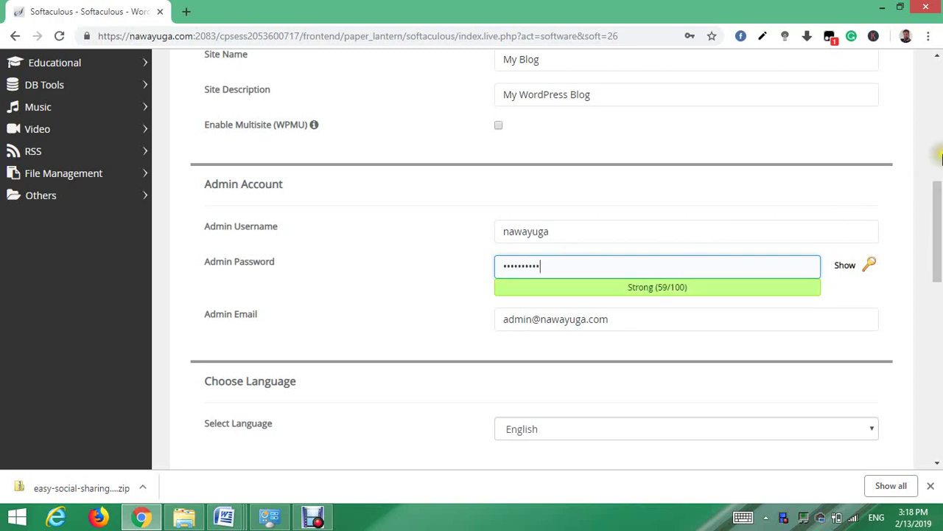
drag(938, 195, 940, 235)
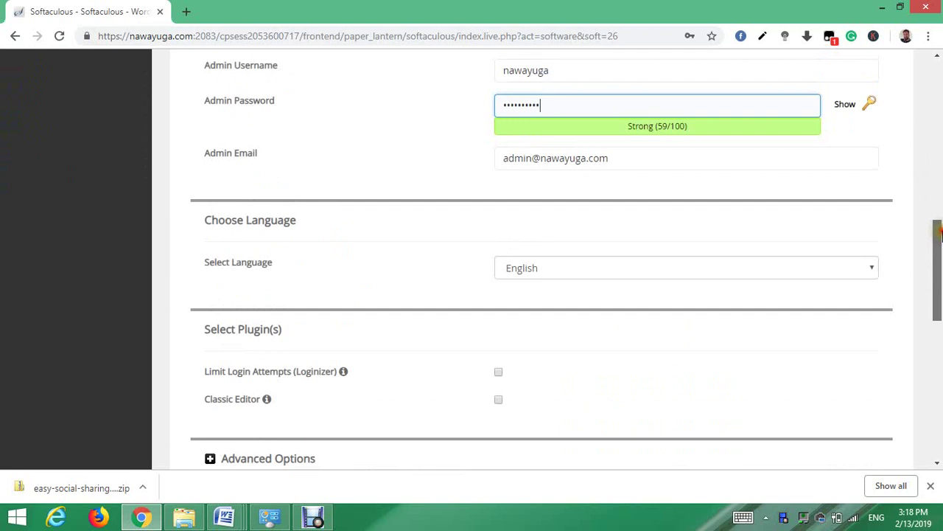
- Replace the Admin Email with the owner's own address from autofill
click(634, 159)
key(BackSpace)
key(BackSpace)
key(BackSpace)
key(BackSpace)
key(BackSpace)
key(BackSpace)
key(BackSpace)
key(BackSpace)
key(BackSpace)
key(BackSpace)
key(BackSpace)
key(BackSpace)
key(BackSpace)
key(BackSpace)
key(BackSpace)
key(BackSpace)
key(BackSpace)
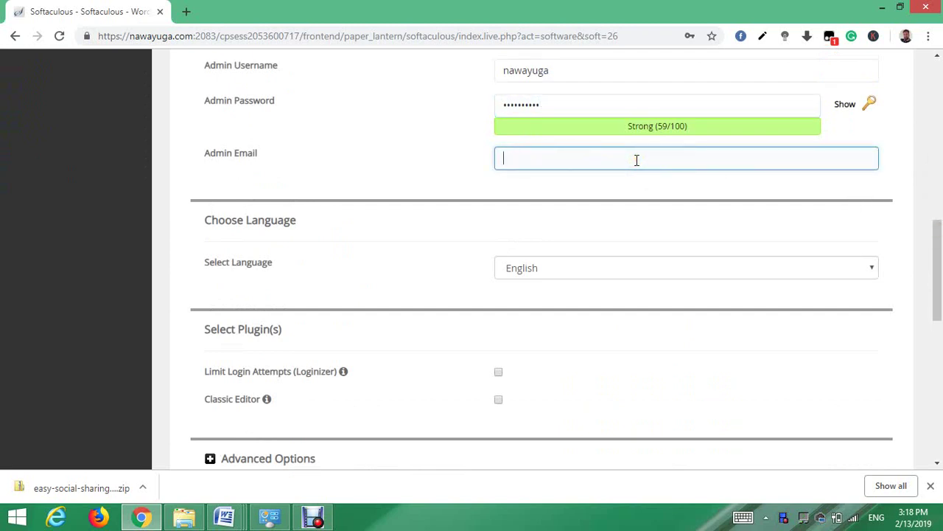
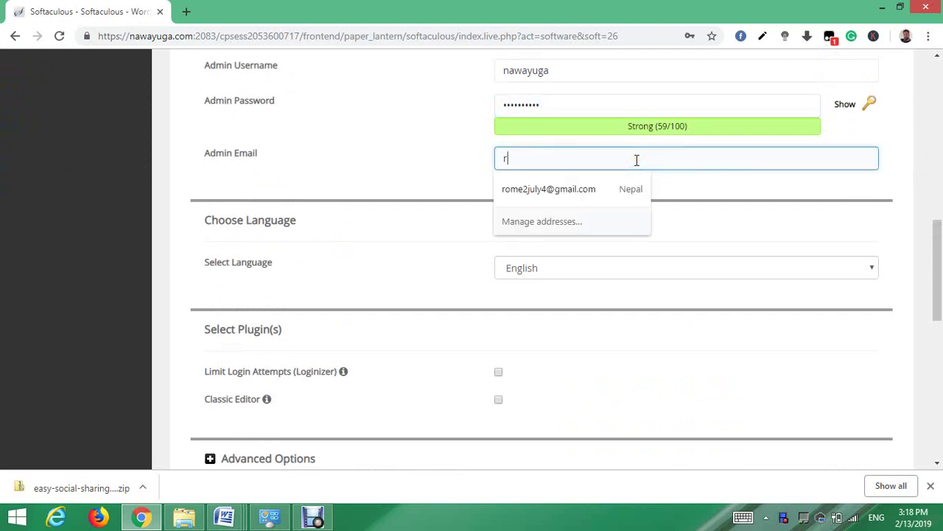
click(600, 188)
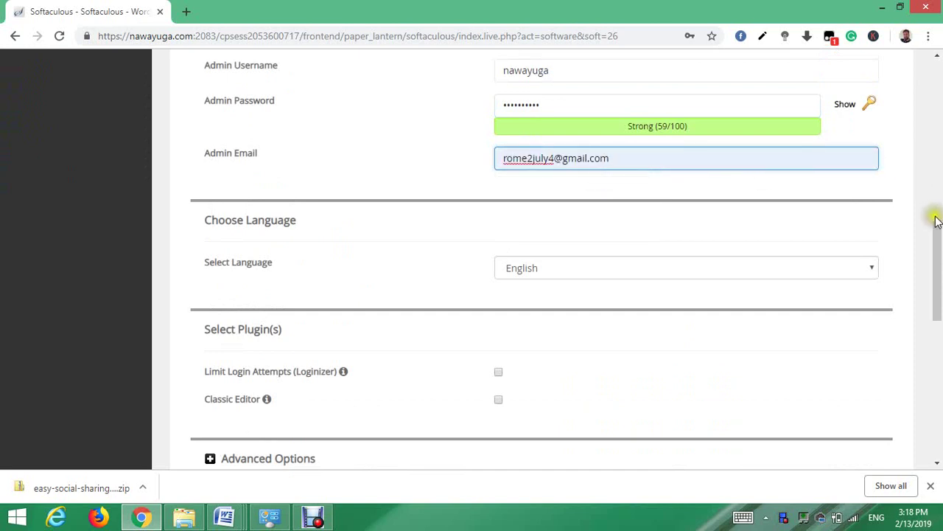
drag(938, 236, 939, 353)
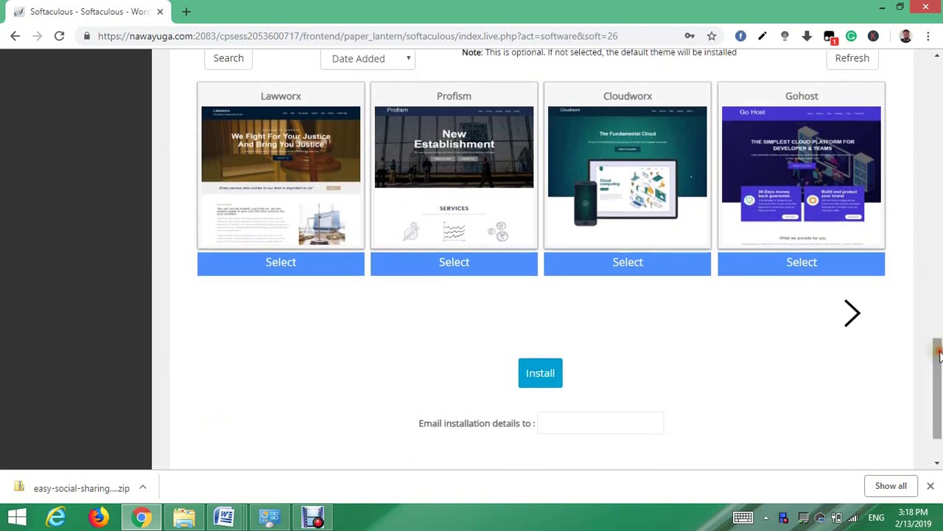
- Run the WordPress installation and open the new site's administrative URL in a new tab
click(541, 370)
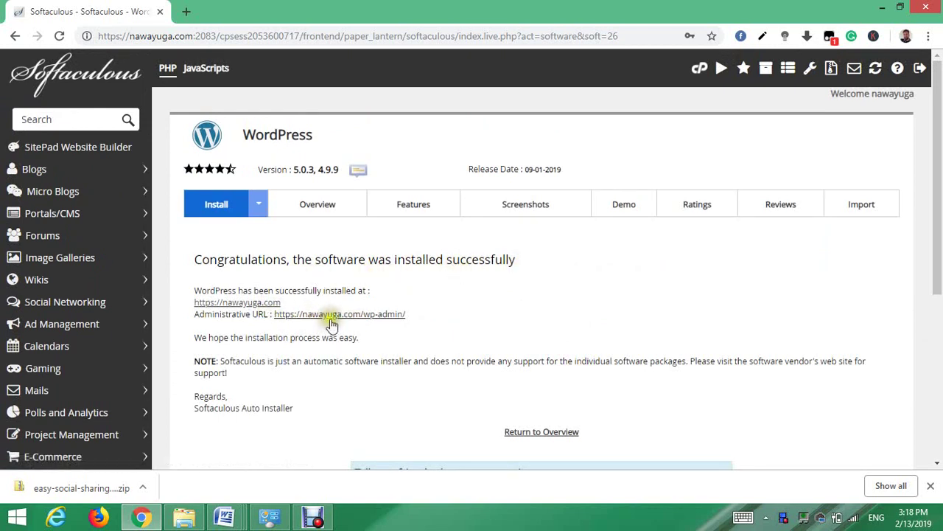
click(338, 317)
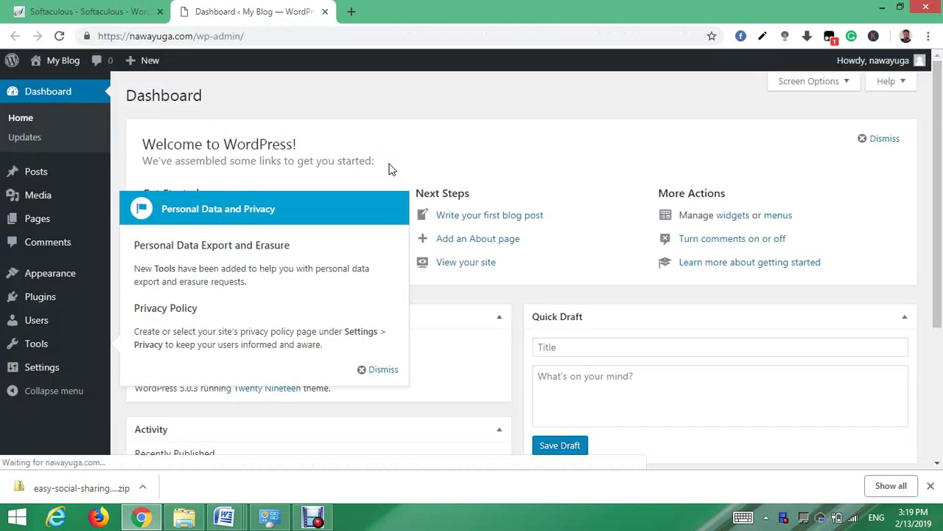
- Dismiss the privacy notice, load nawayuga.com in a new tab, and return to the Dashboard
click(376, 370)
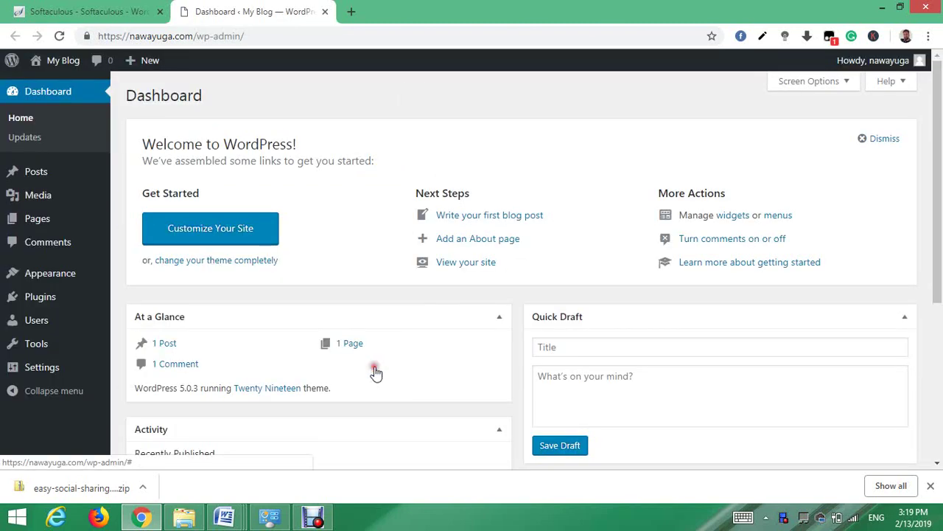
click(350, 12)
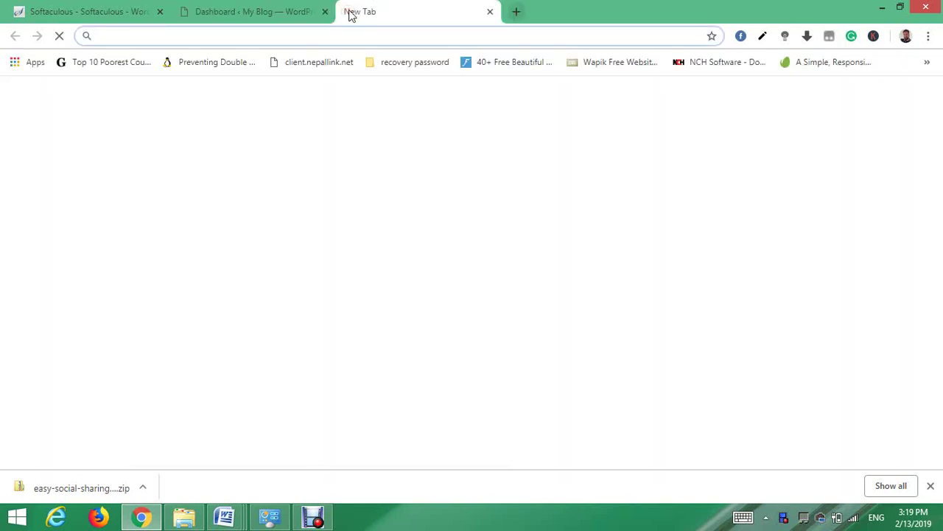
text(n)
key(Return)
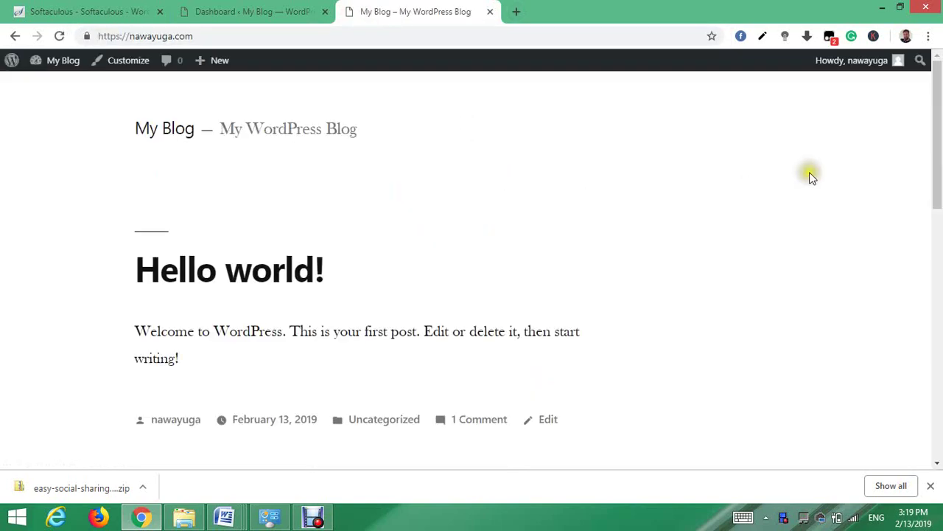
mouse_move(939, 96)
mouse_down()
mouse_move(940, 124)
mouse_move(939, 85)
mouse_up()
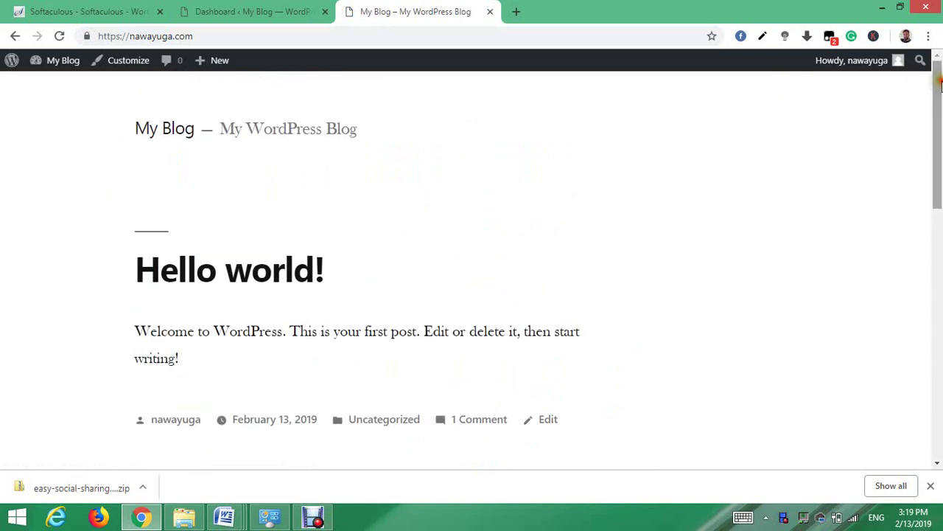
click(221, 12)
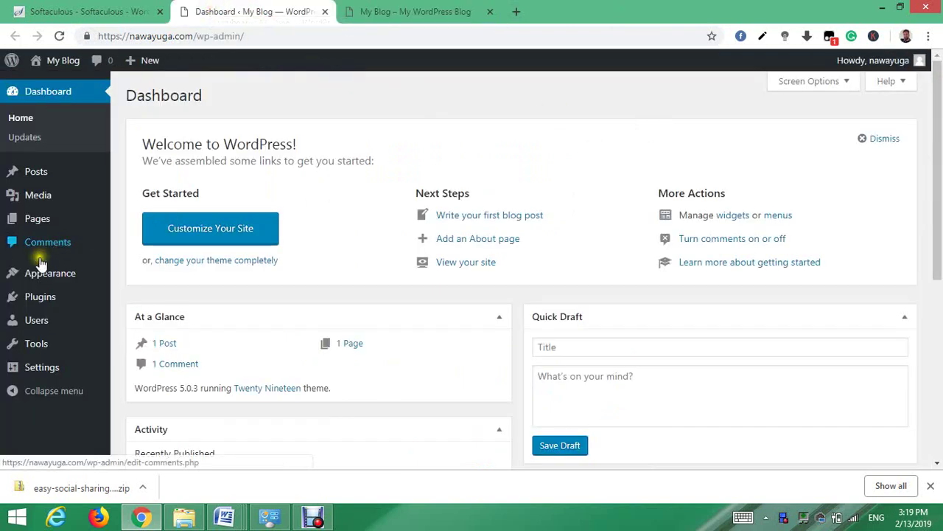
mouse_move(41, 273)
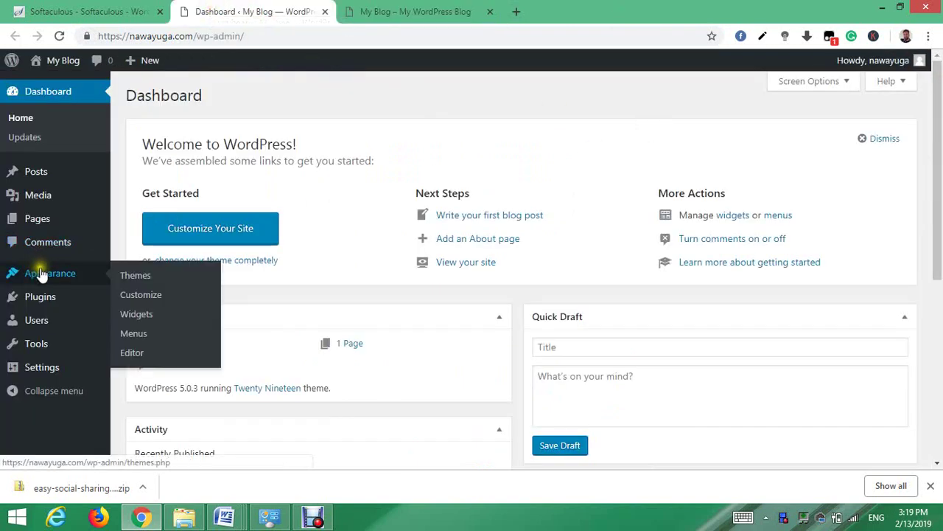
- Go to Appearance > Themes > Add New and search the theme directory for 'colormag'
click(141, 278)
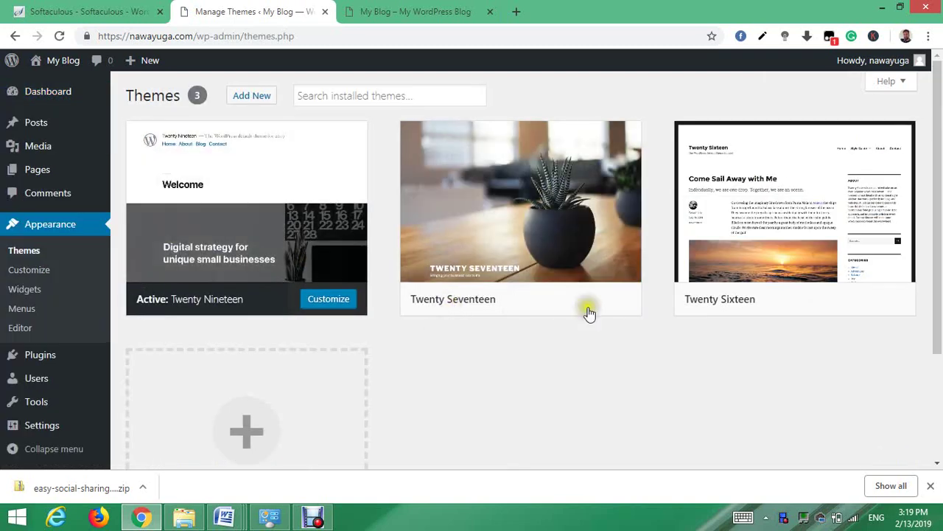
scroll(936, 140, down, 3)
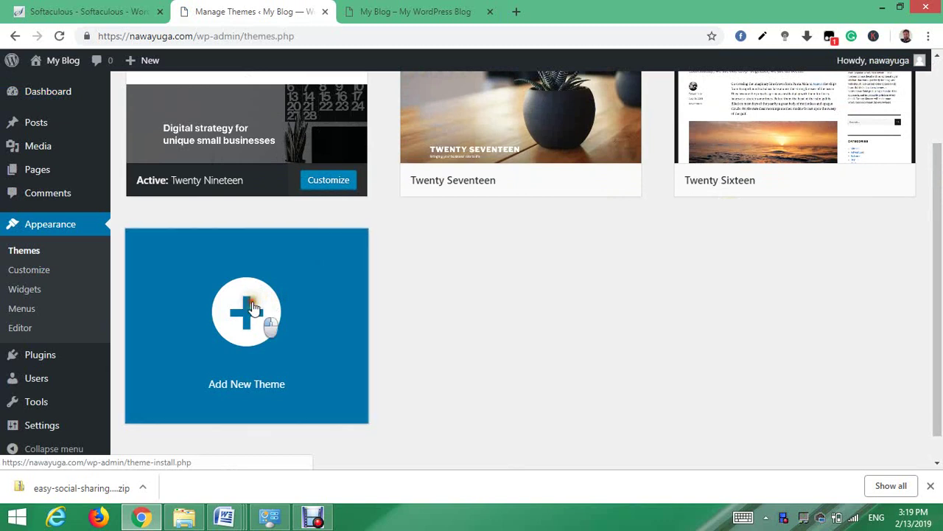
click(252, 307)
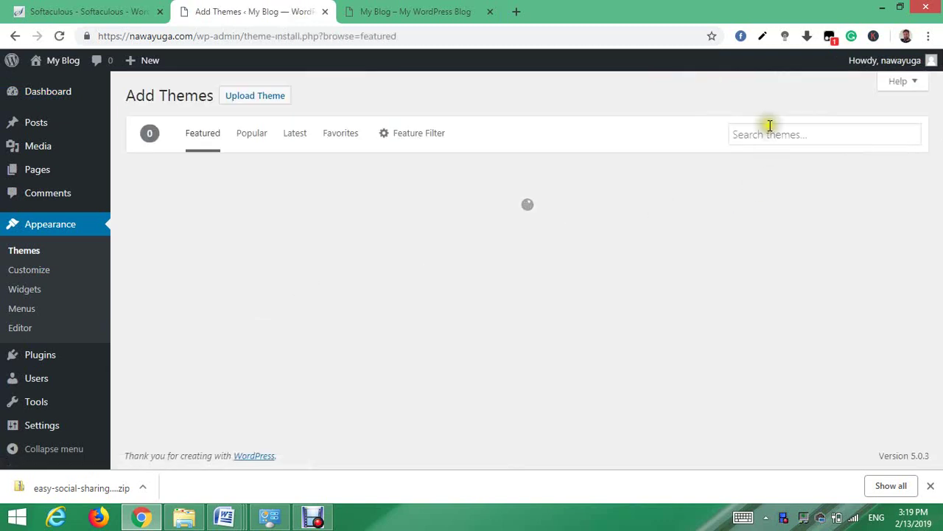
click(762, 133)
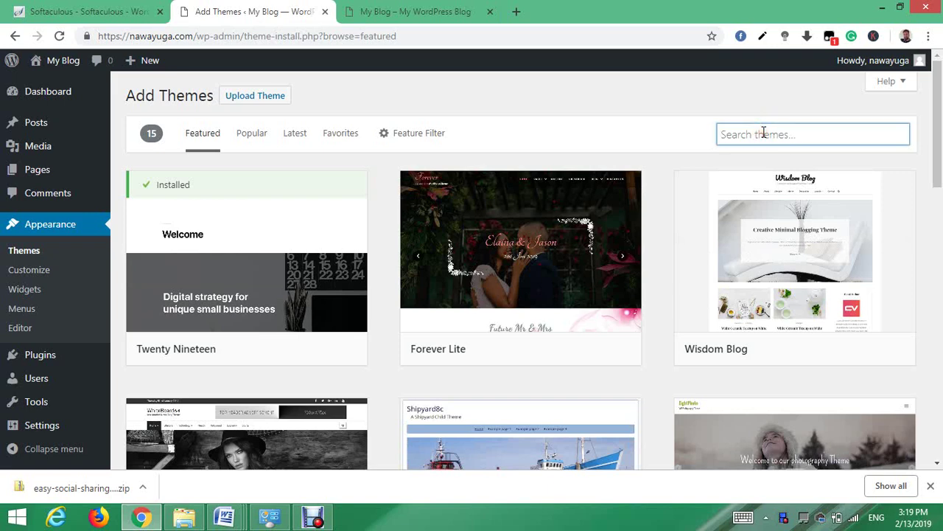
text(colormag)
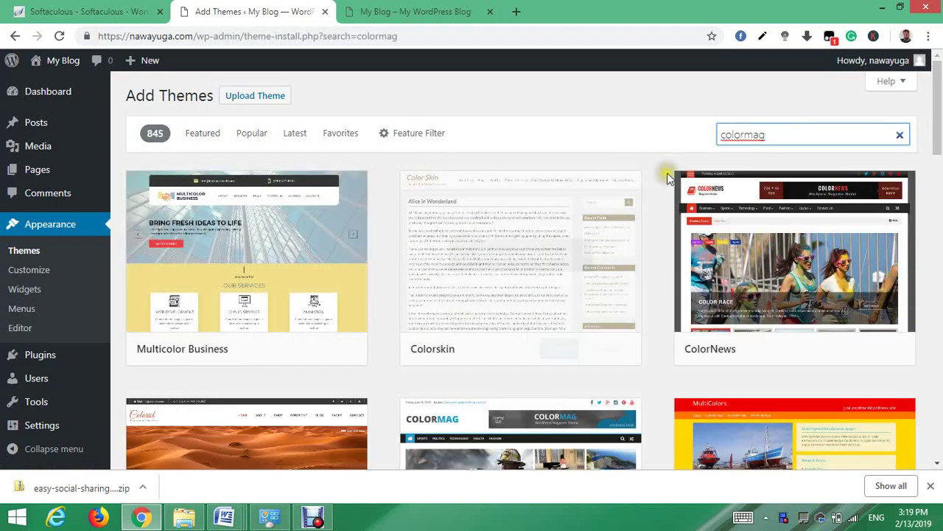
scroll(939, 125, down, 4)
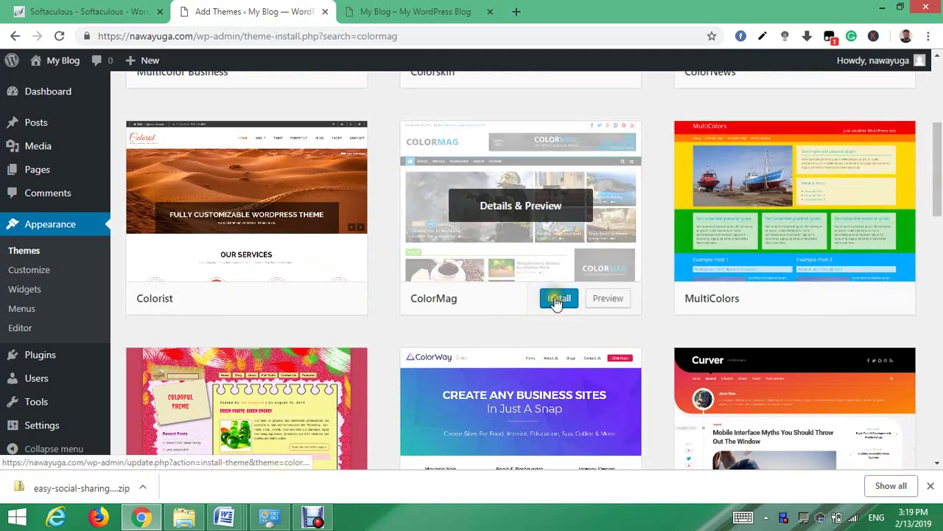
- Install the ColorMag theme from its search-result card
click(556, 302)
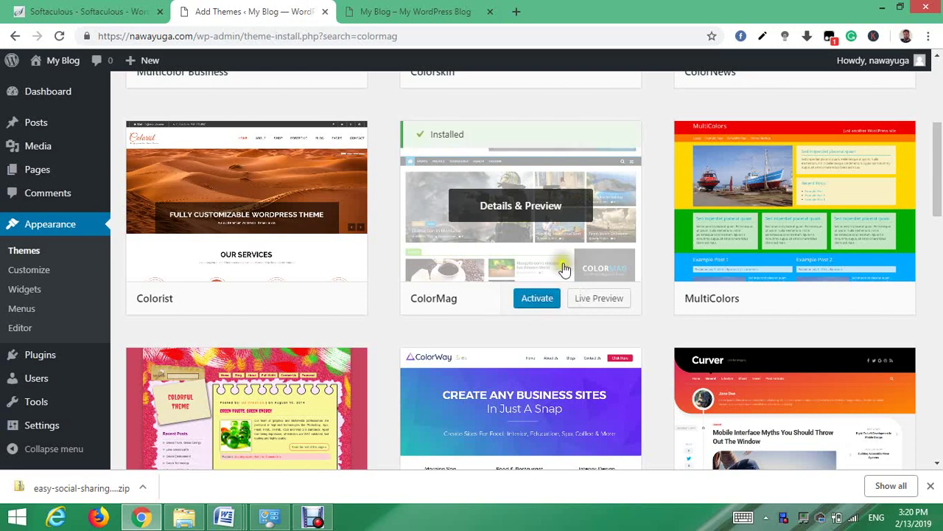
- Activate and publish ColorMag via Live Preview, check the reloaded front page, then close the Customizer
click(603, 299)
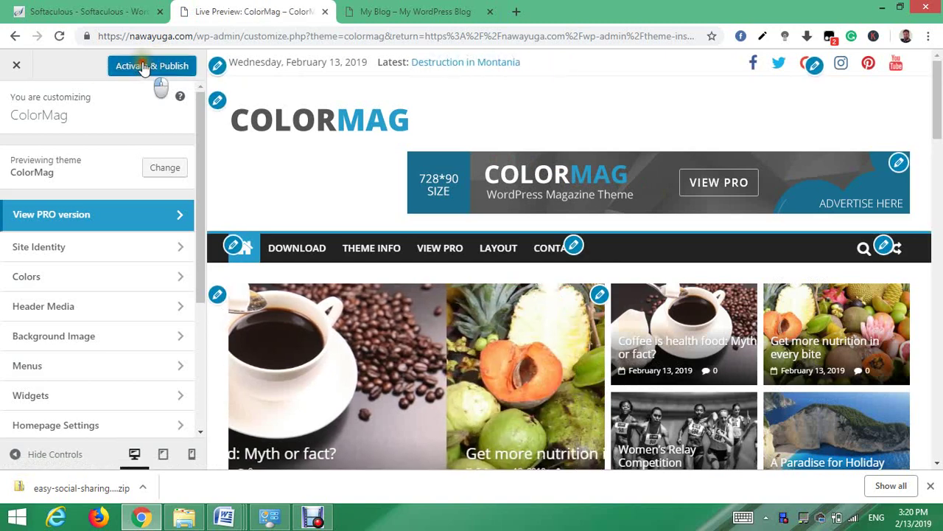
click(145, 66)
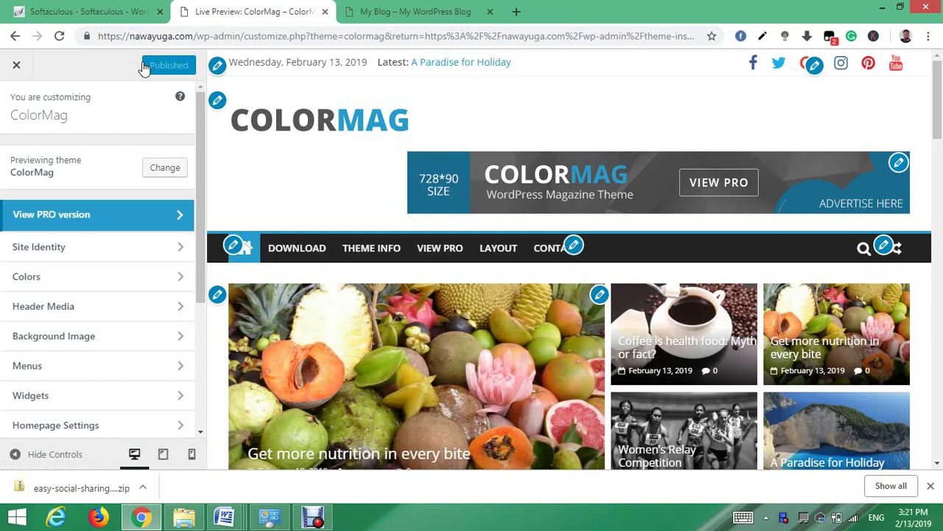
click(403, 11)
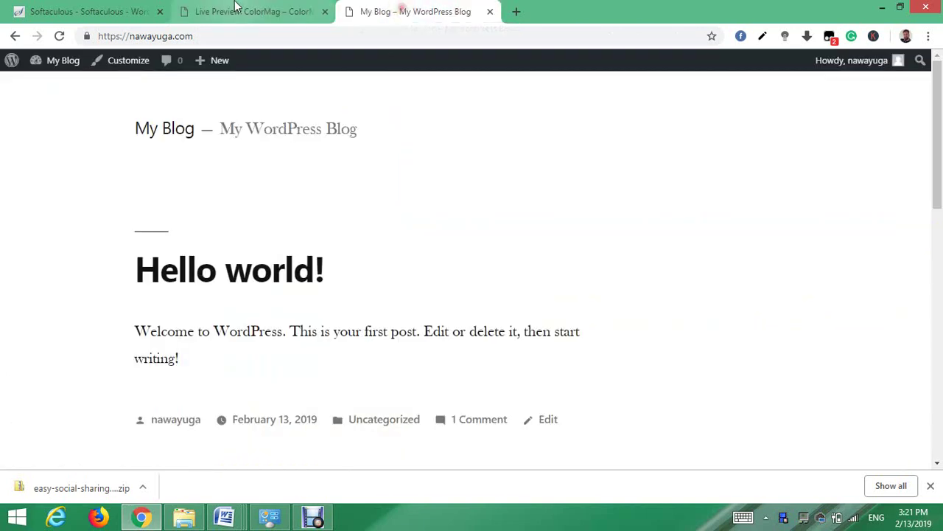
click(59, 37)
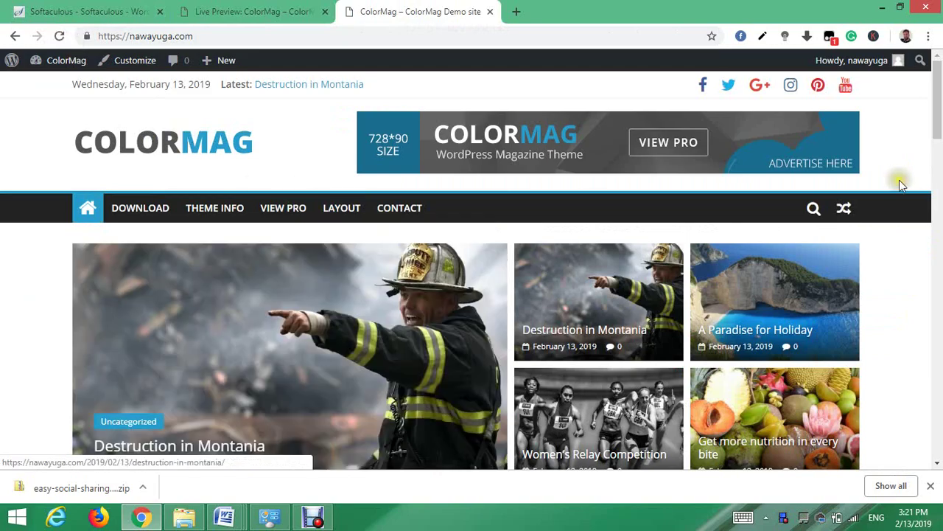
mouse_move(938, 89)
mouse_down()
mouse_move(939, 251)
mouse_move(939, 89)
mouse_up()
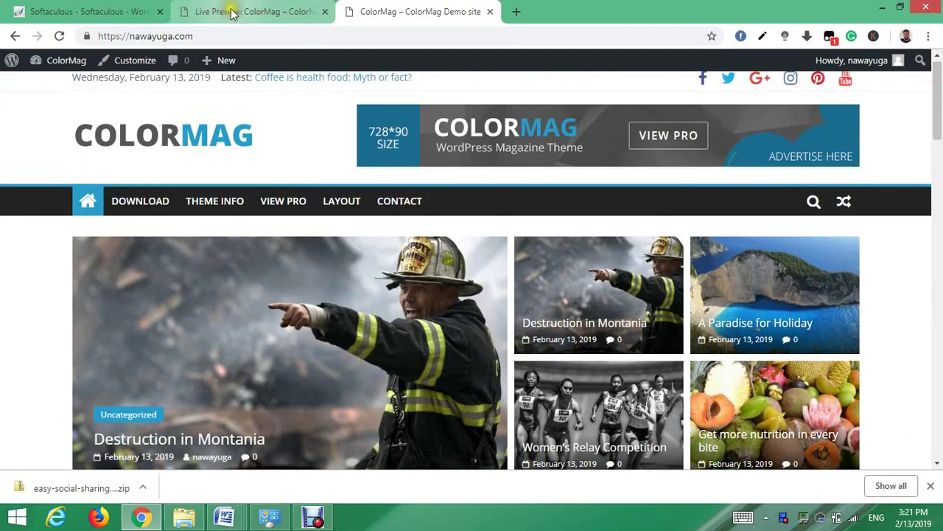
click(249, 13)
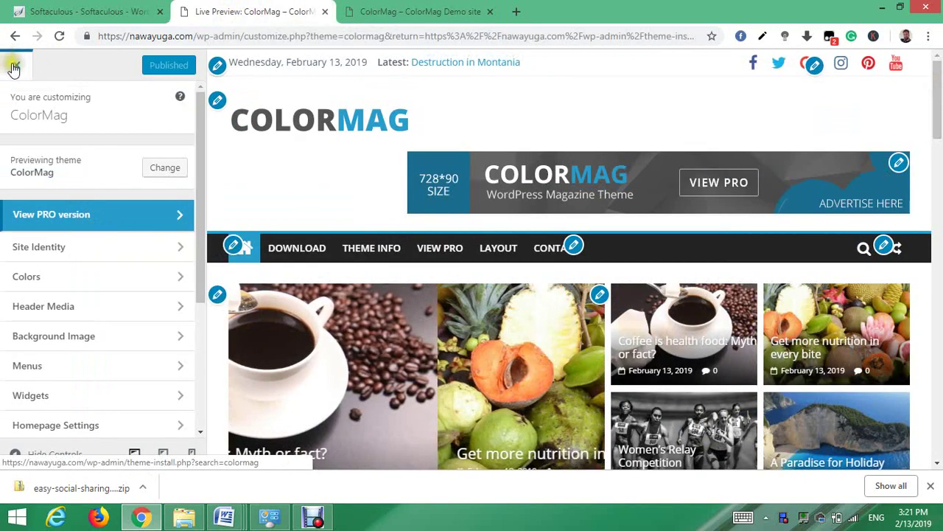
click(15, 68)
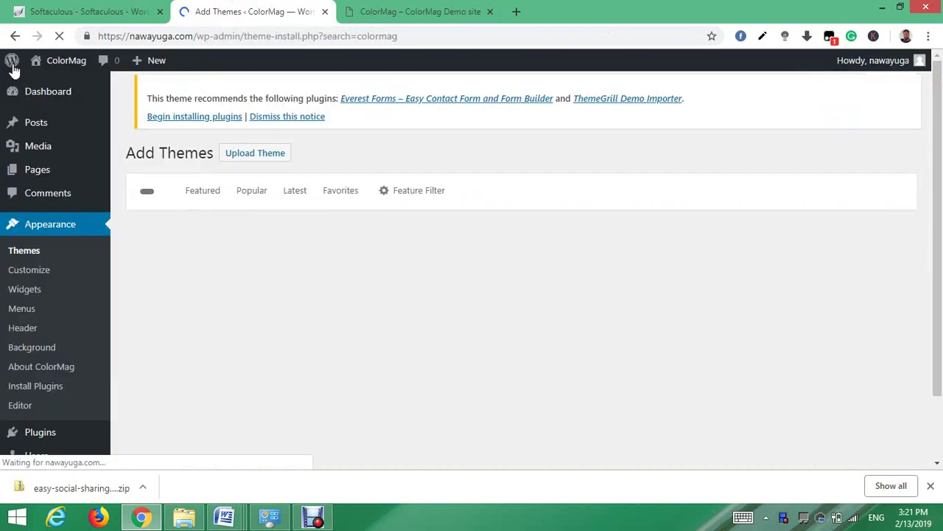
mouse_move(44, 126)
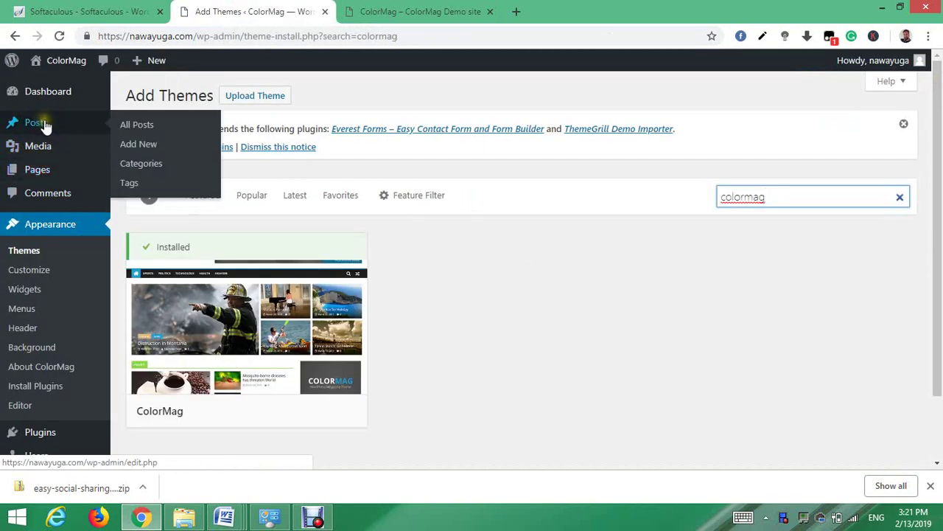
- Select all six posts in All Posts and bulk-move them to the Trash
click(143, 126)
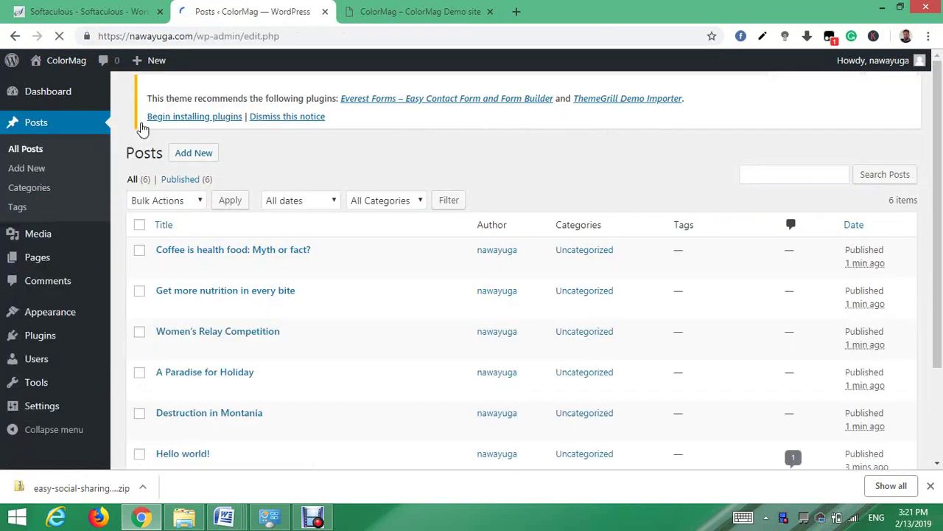
click(139, 229)
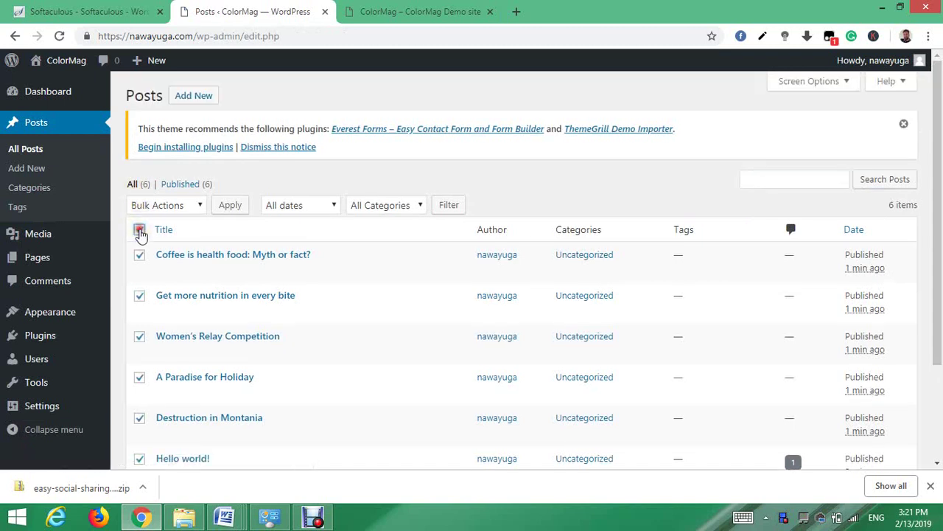
click(198, 205)
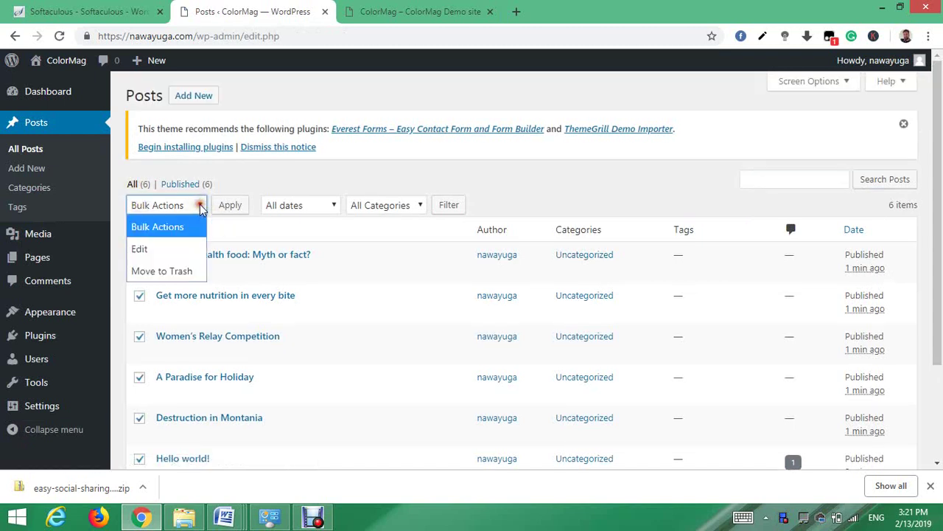
click(182, 270)
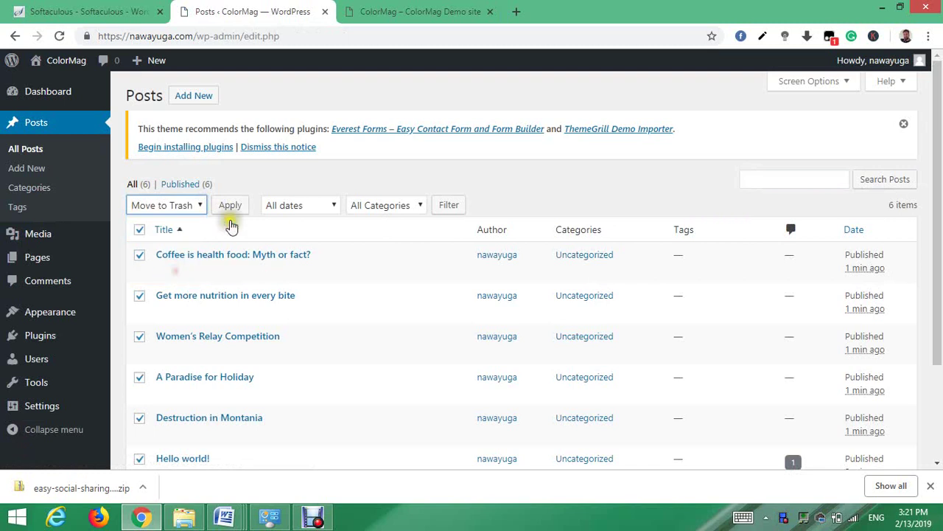
click(230, 205)
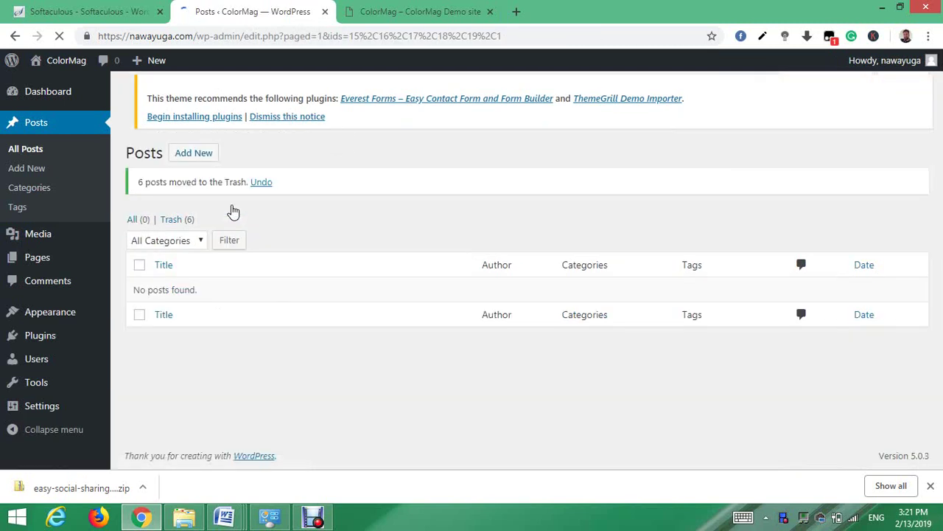
- Reload the front page to confirm it shows no posts, then return to the posts list
click(424, 13)
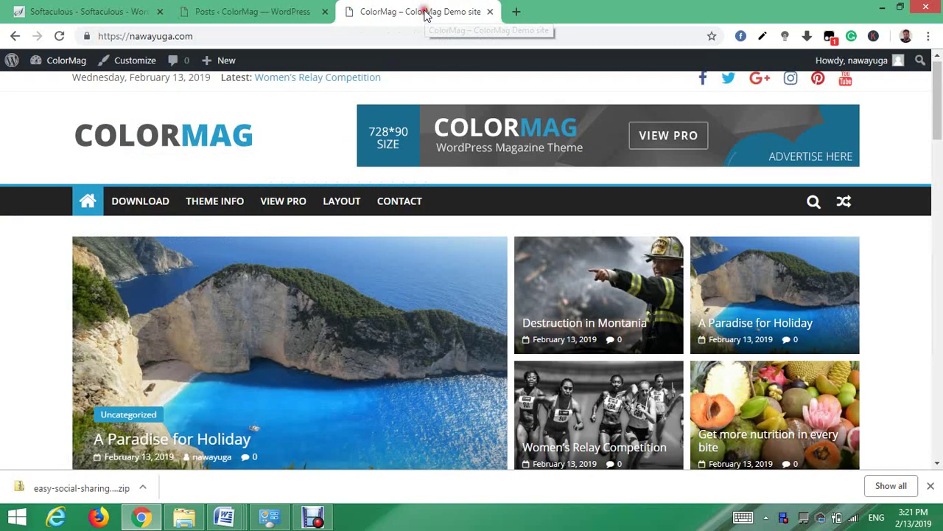
click(59, 37)
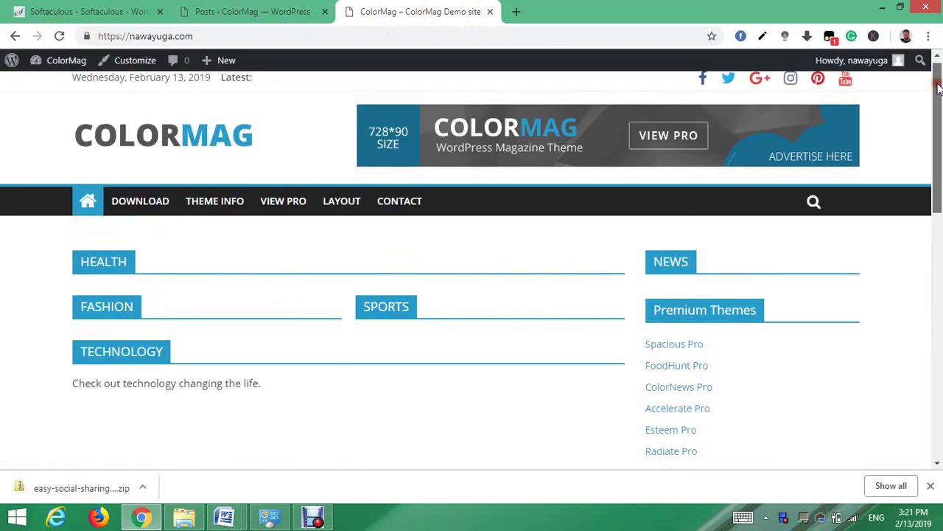
mouse_move(939, 88)
mouse_down()
mouse_move(938, 327)
mouse_move(938, 72)
mouse_up()
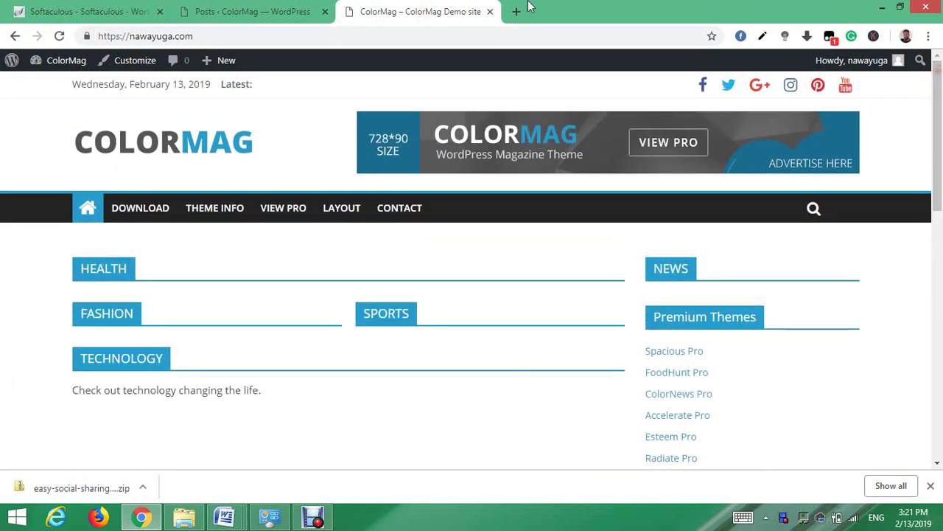
click(236, 8)
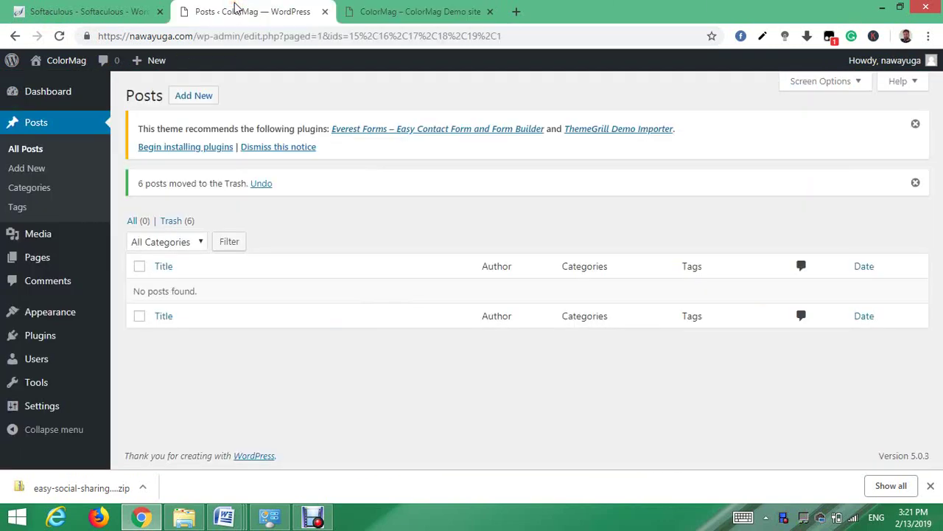
click(394, 10)
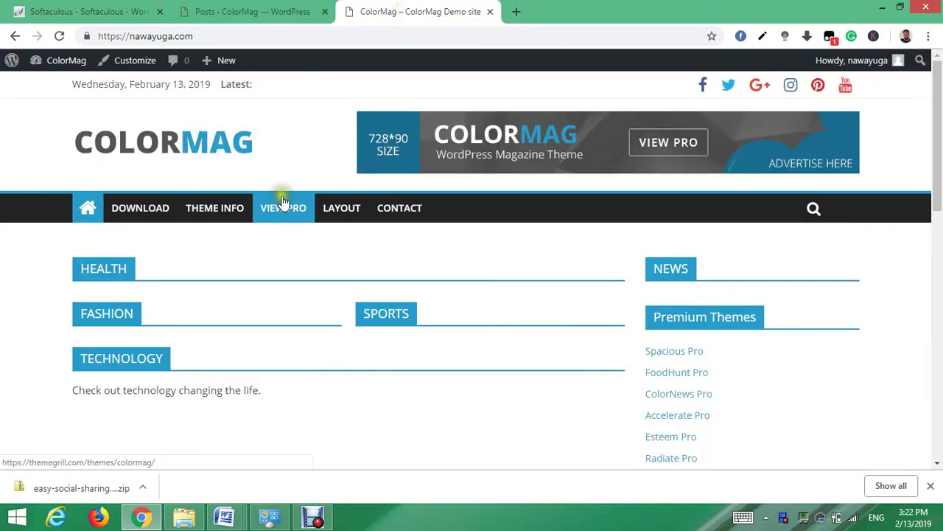
click(253, 10)
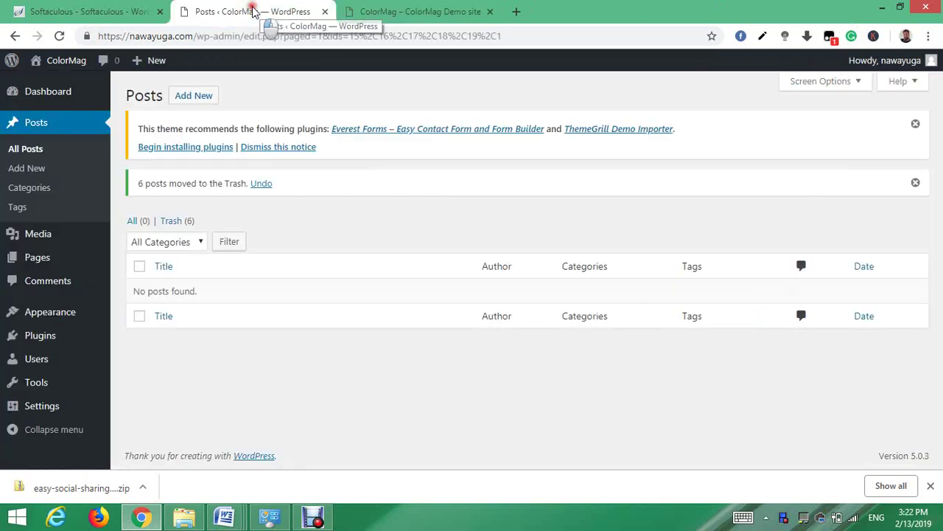
mouse_move(135, 59)
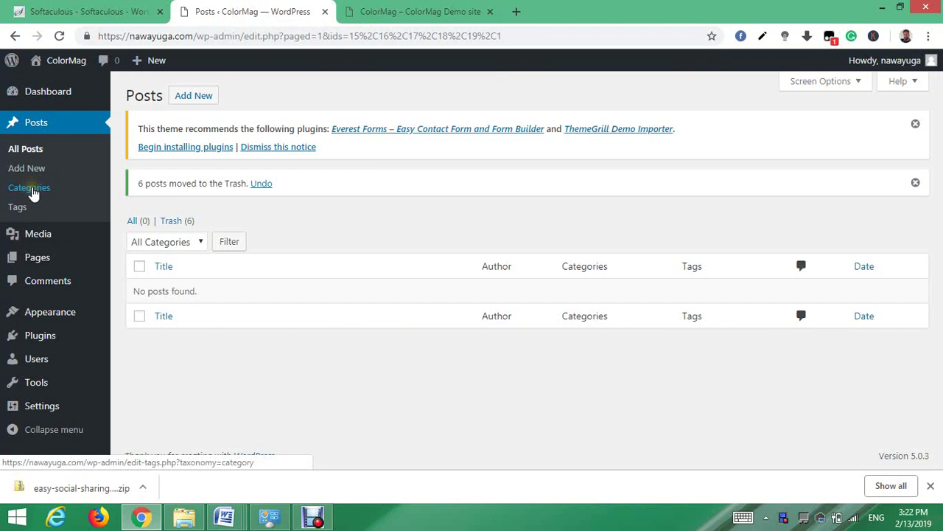
- Add the Computer Science category with its name and slug on the Categories page
click(33, 191)
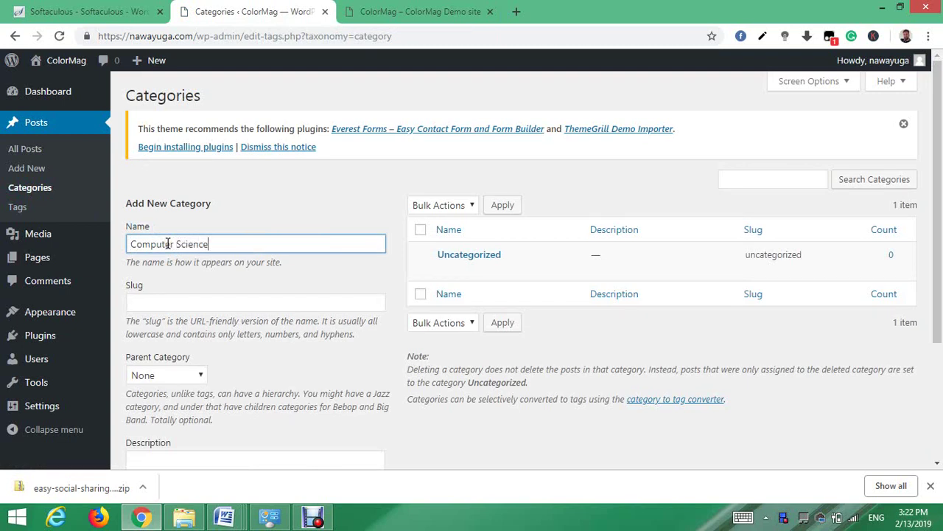
click(157, 301)
text(Computer Science)
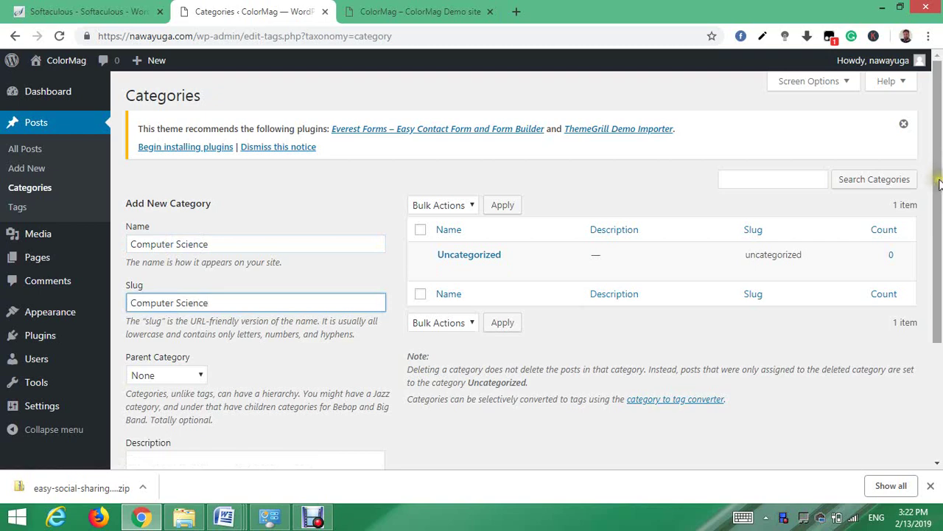
drag(938, 184, 939, 294)
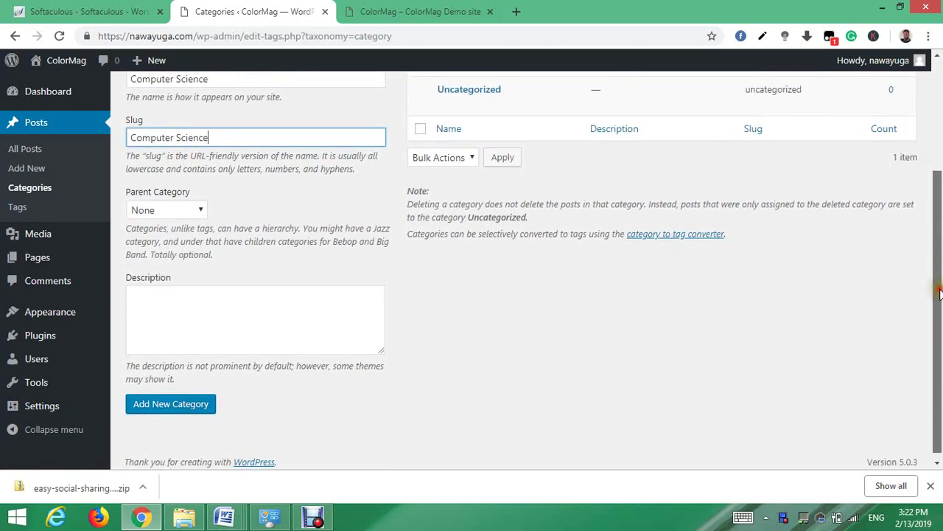
click(151, 411)
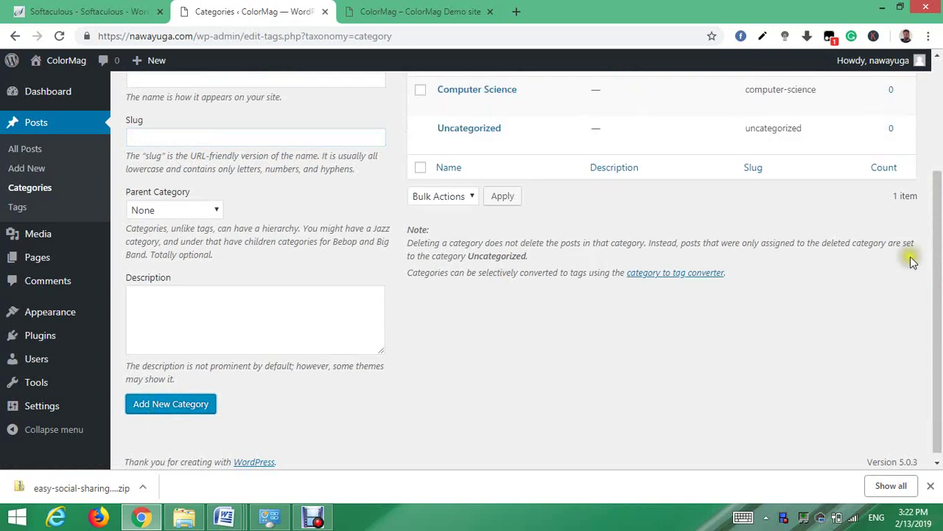
- Add the Programming category with its name and slug
scroll(934, 269, up, 3)
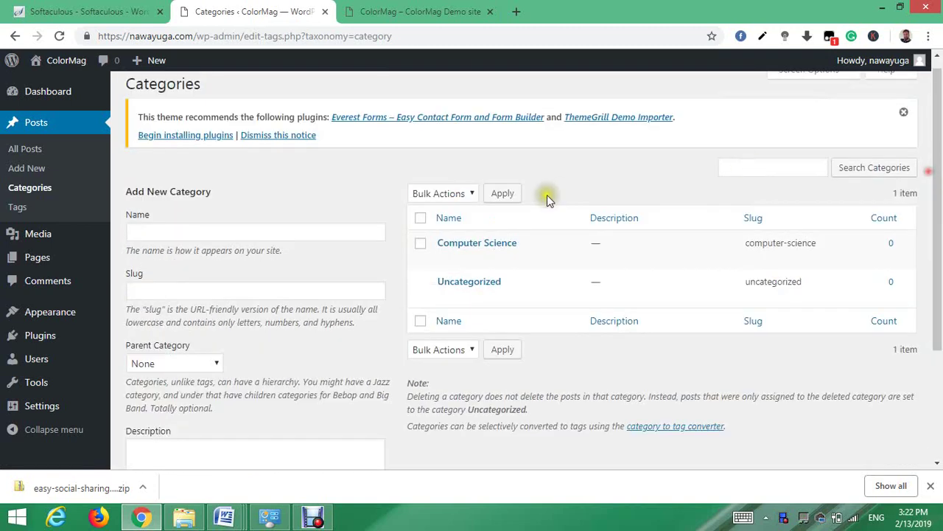
click(267, 227)
text(Programming)
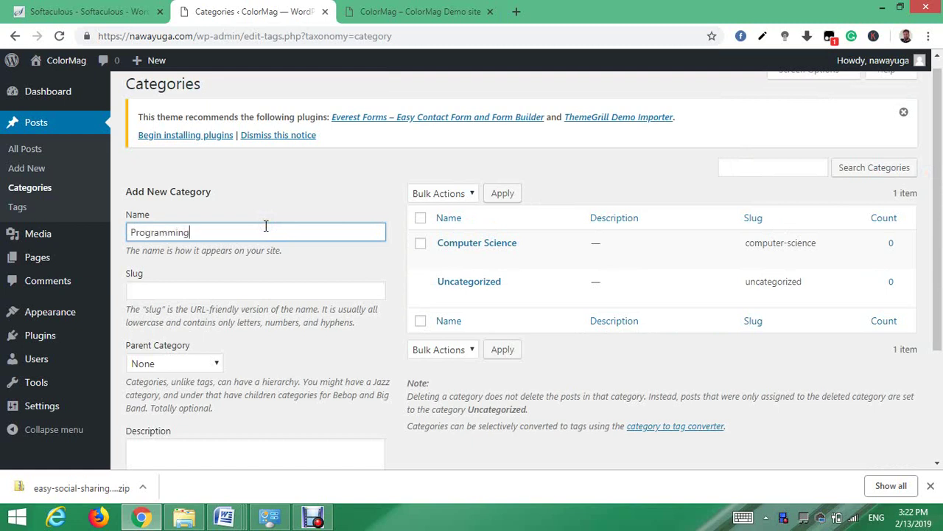
click(200, 294)
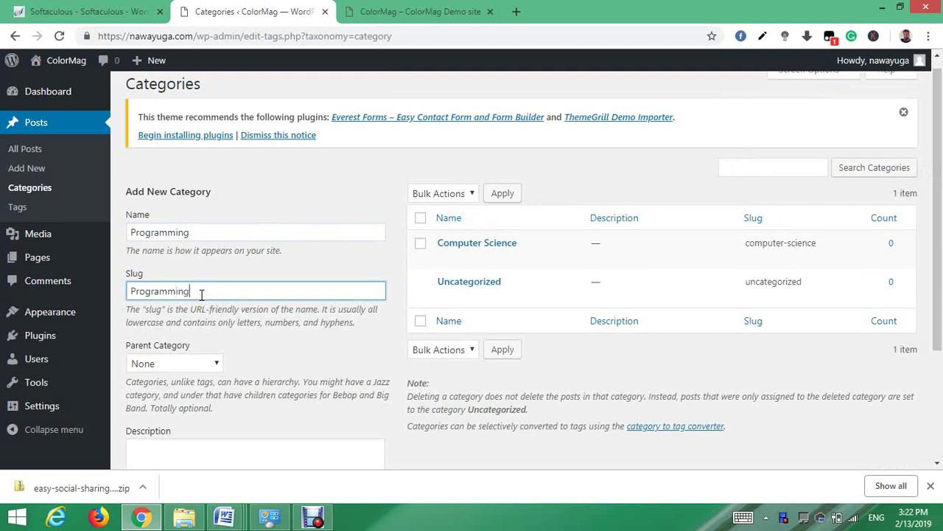
drag(936, 193, 936, 258)
click(181, 460)
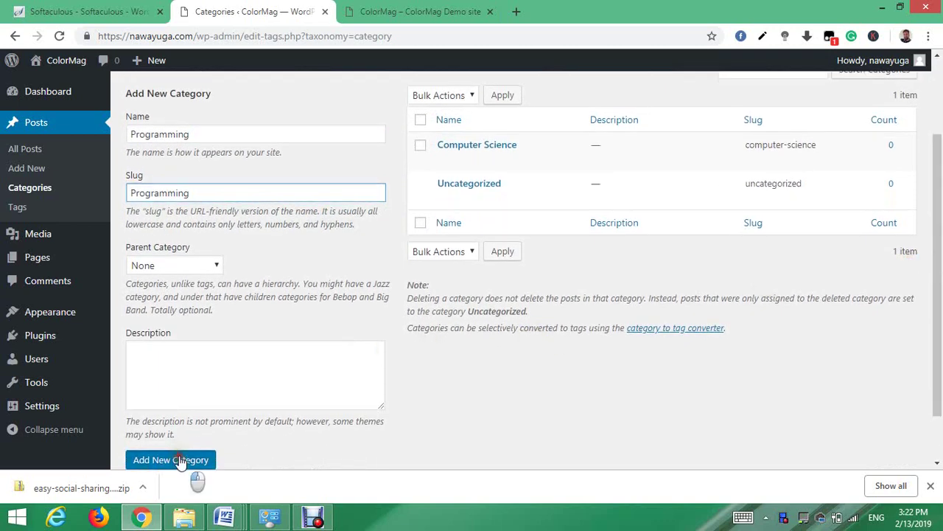
- Add the News and Technology categories, each with a name and slug
click(250, 135)
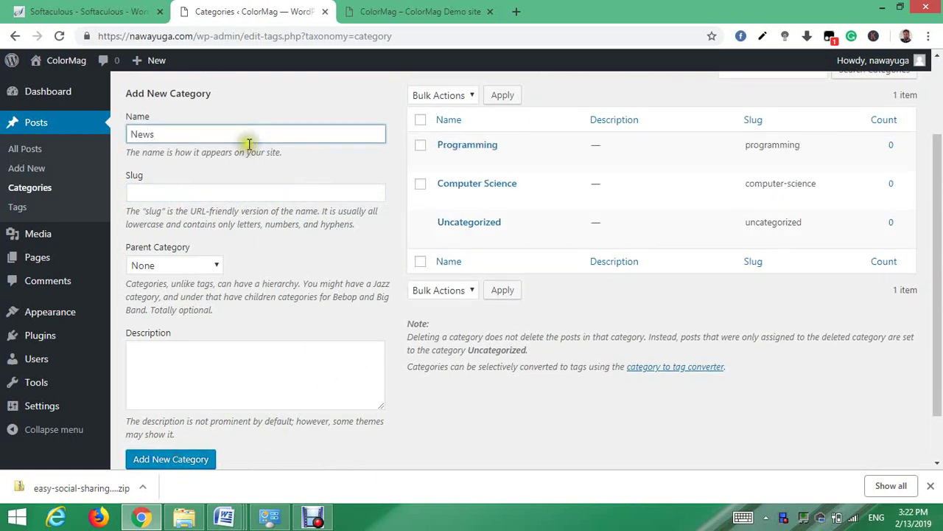
click(209, 190)
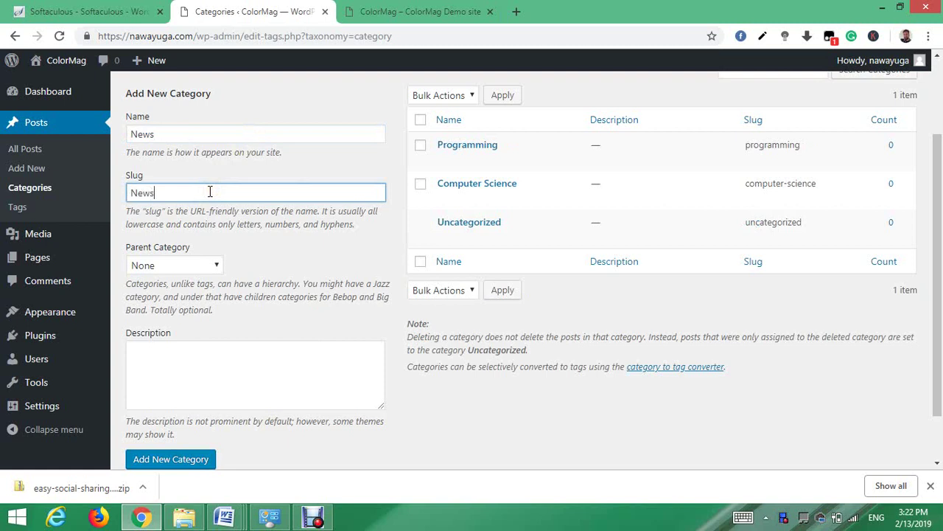
click(169, 463)
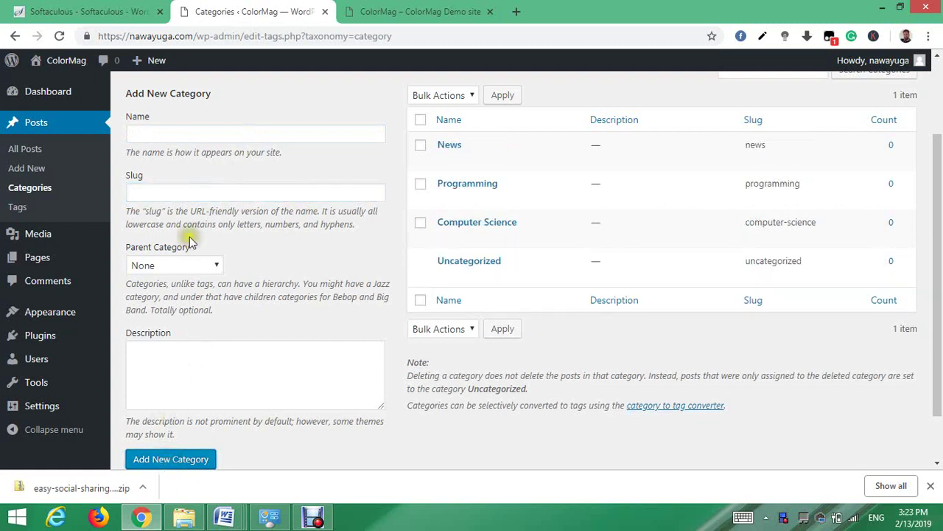
click(168, 134)
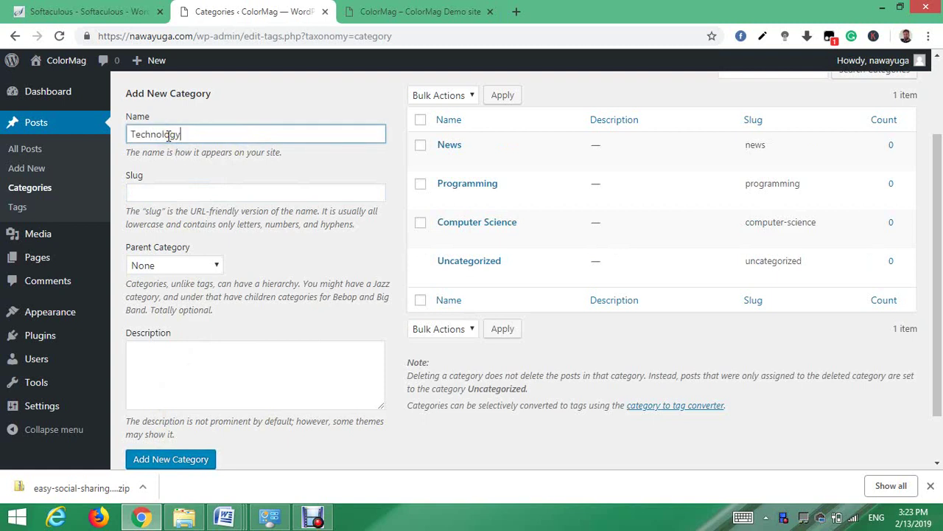
click(163, 193)
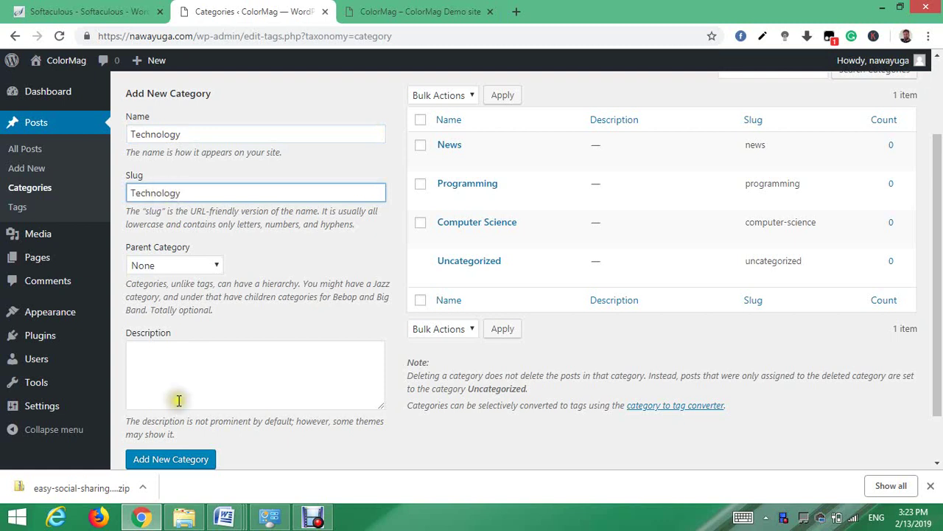
click(171, 459)
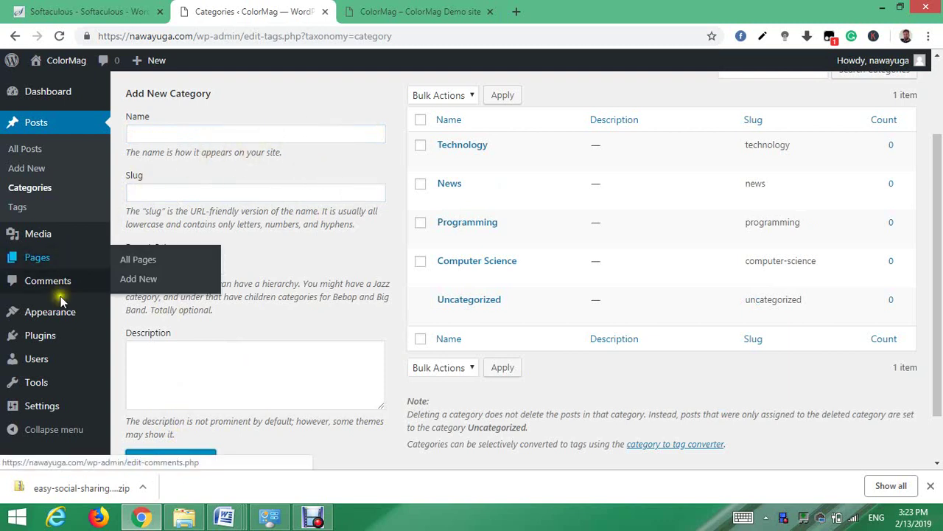
mouse_move(57, 322)
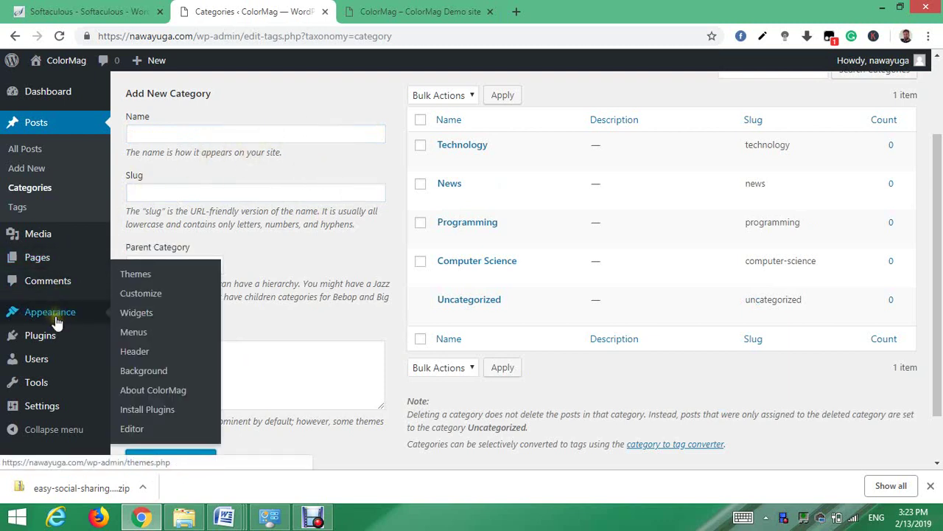
- In the Customizer's Primary menu, remove the Download and Theme Info items
click(140, 303)
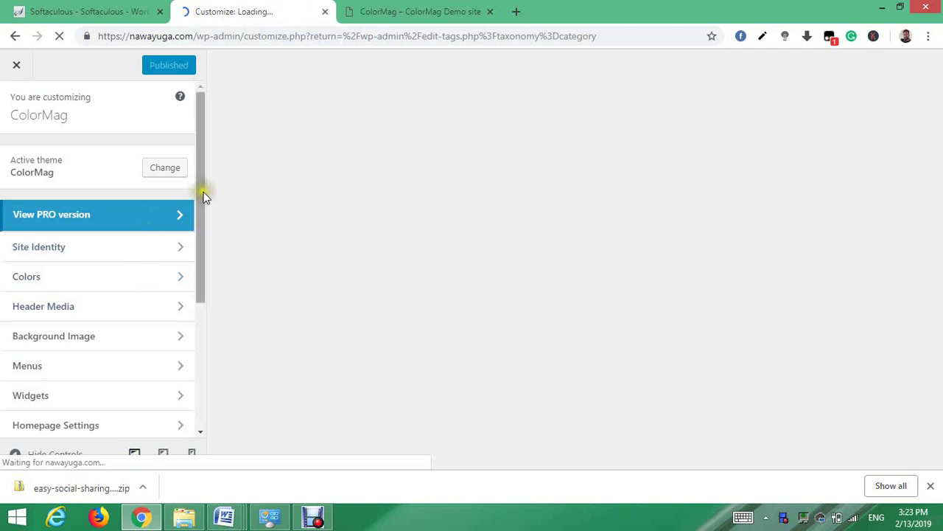
drag(204, 193, 200, 240)
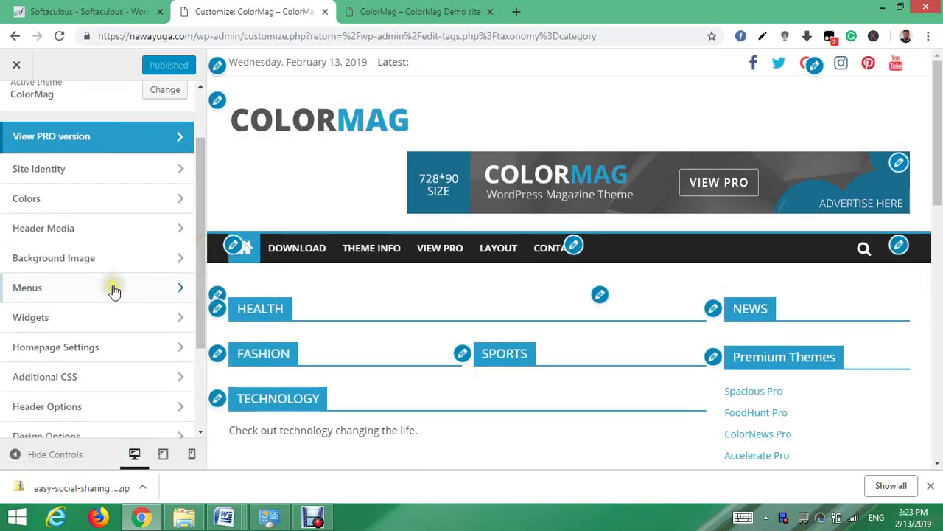
click(181, 290)
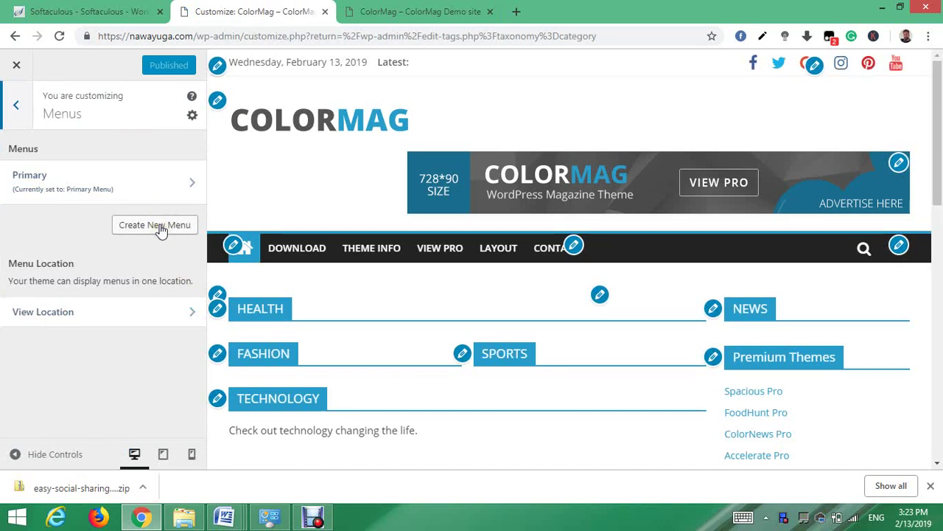
click(129, 184)
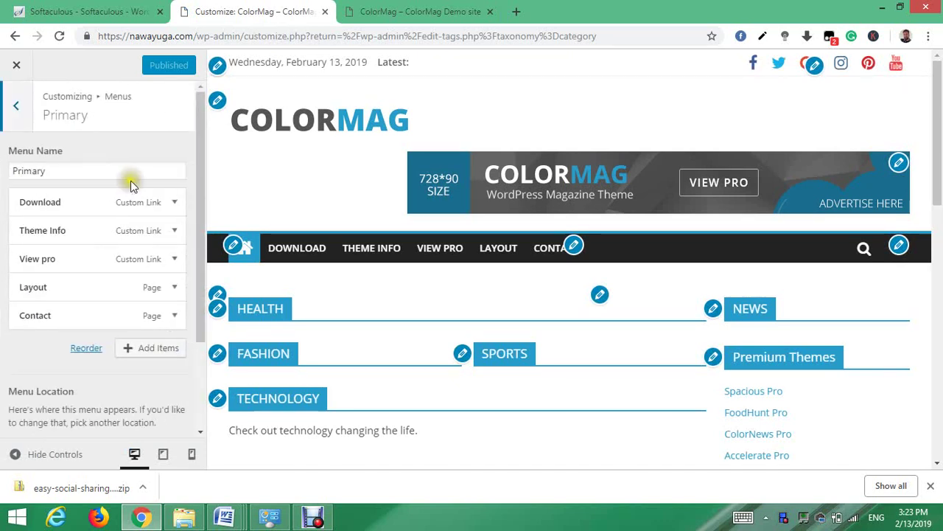
click(174, 204)
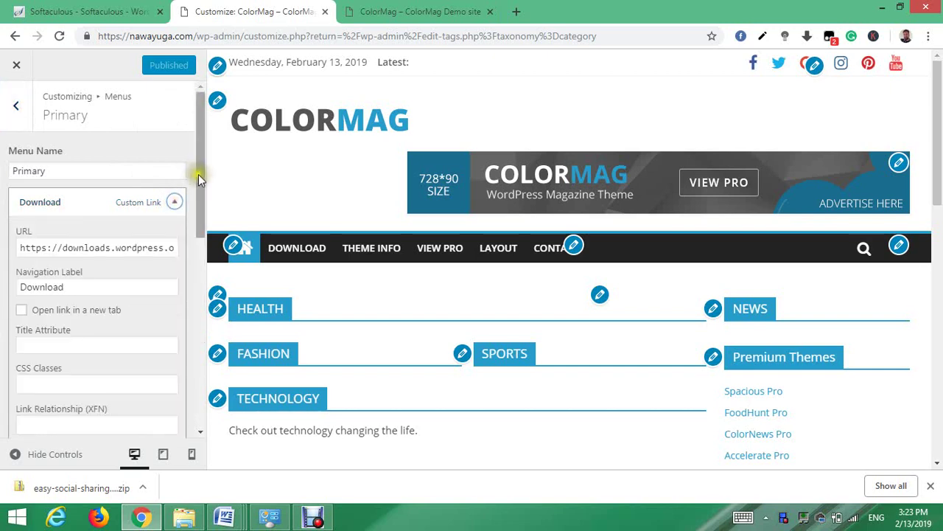
drag(198, 174, 199, 225)
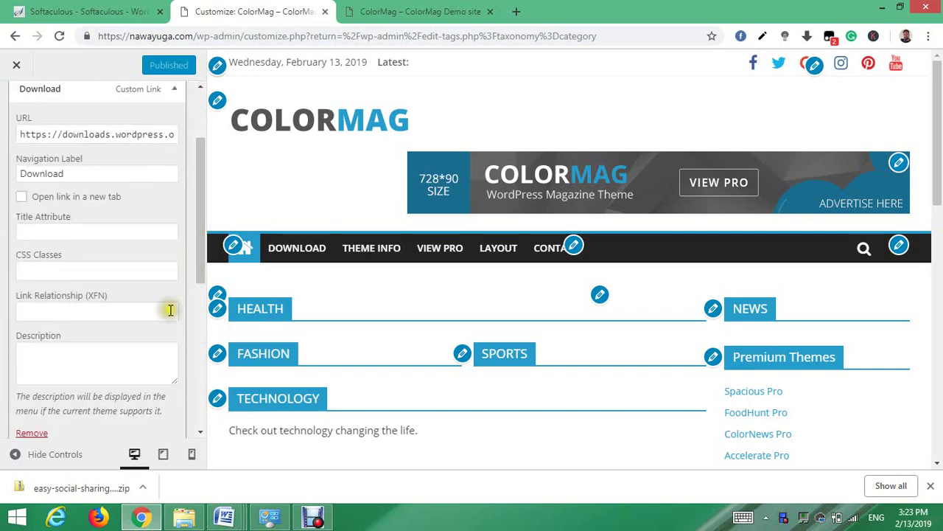
click(32, 433)
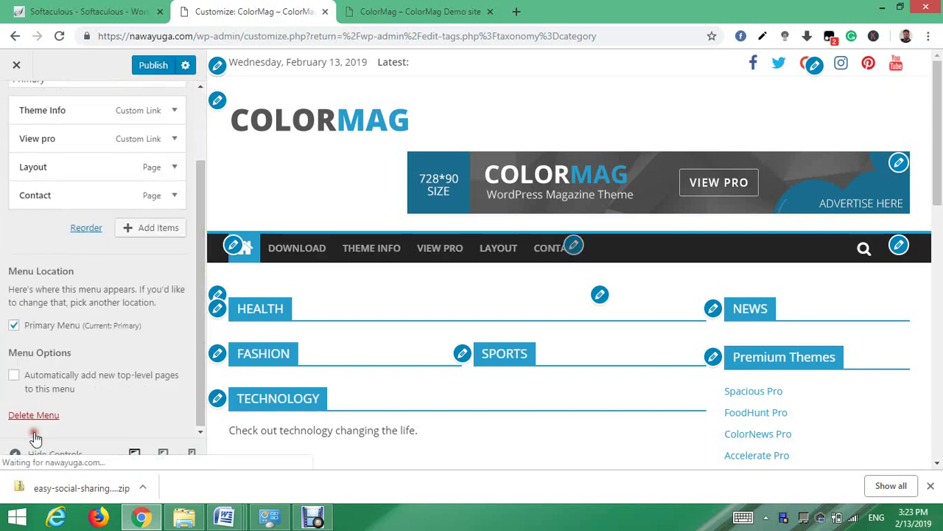
click(176, 110)
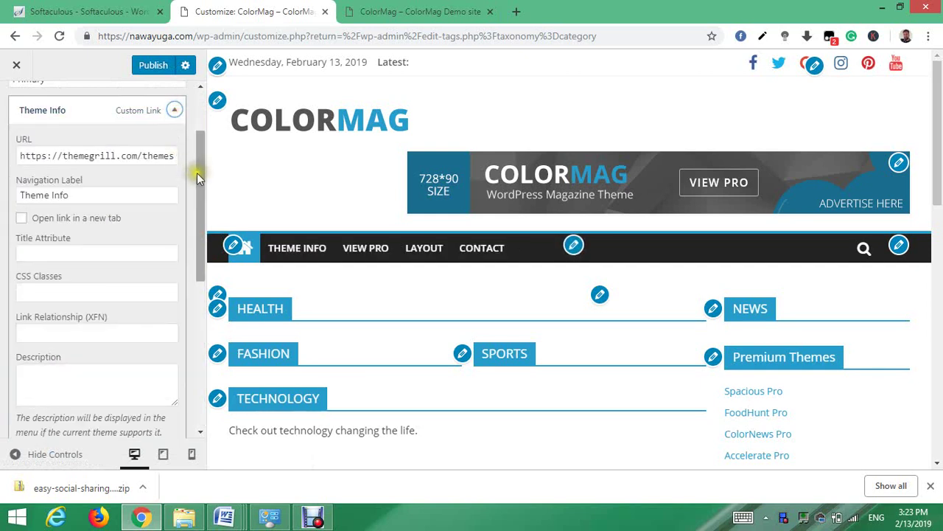
drag(197, 172, 196, 228)
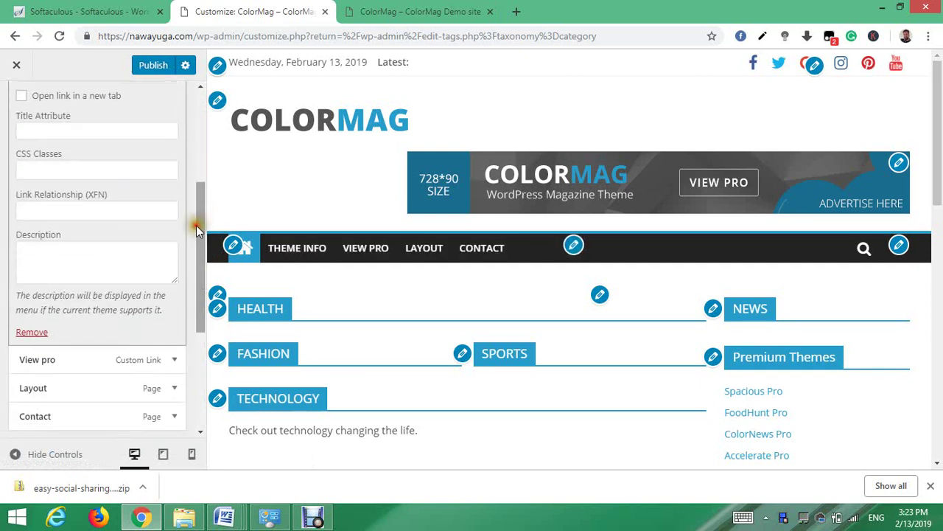
click(29, 332)
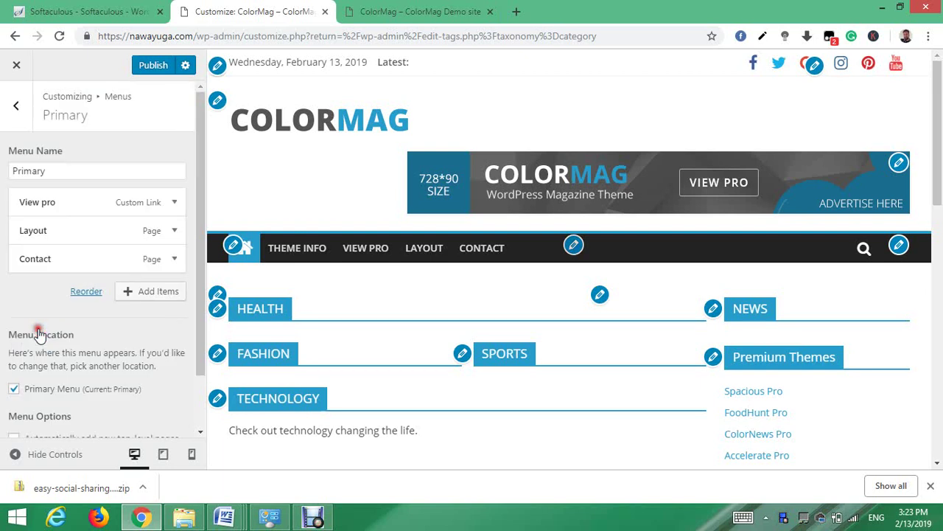
- Remove the View pro and Layout items, leaving Contact, and bring up Add Items
click(174, 203)
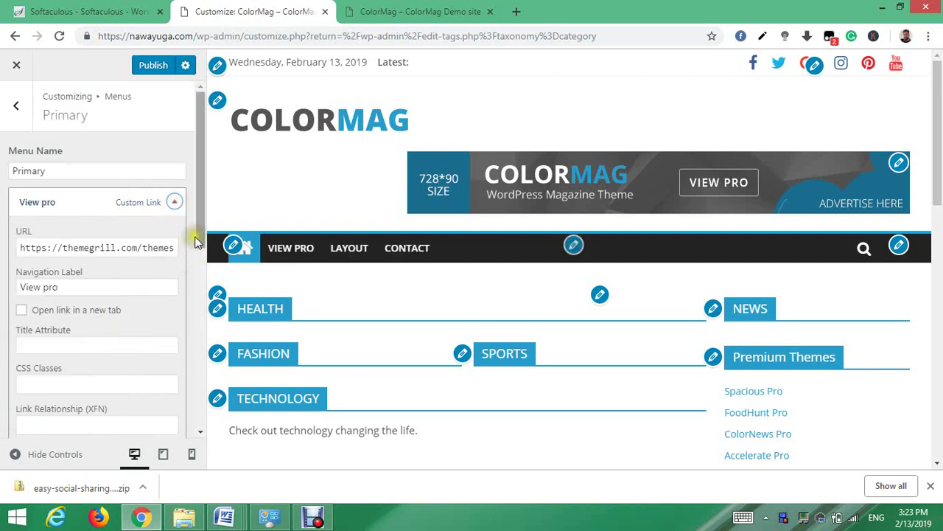
drag(200, 241, 199, 311)
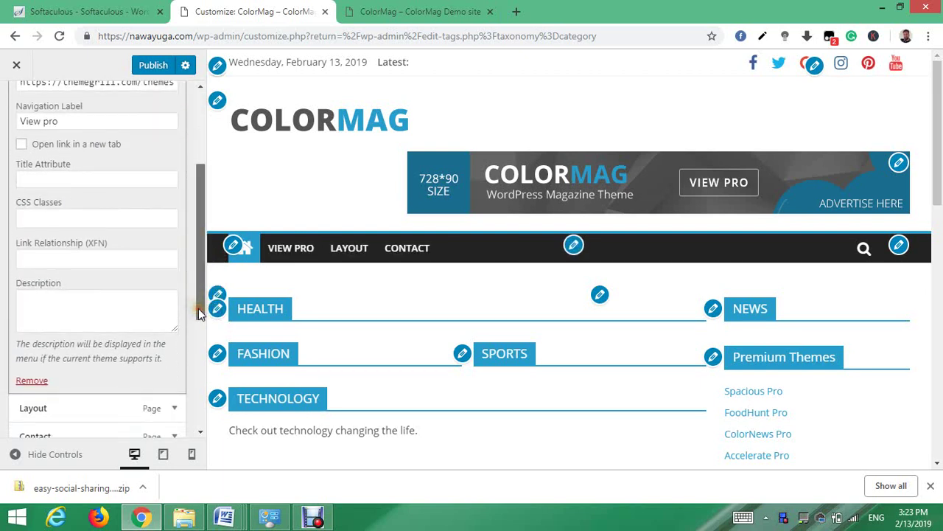
click(29, 381)
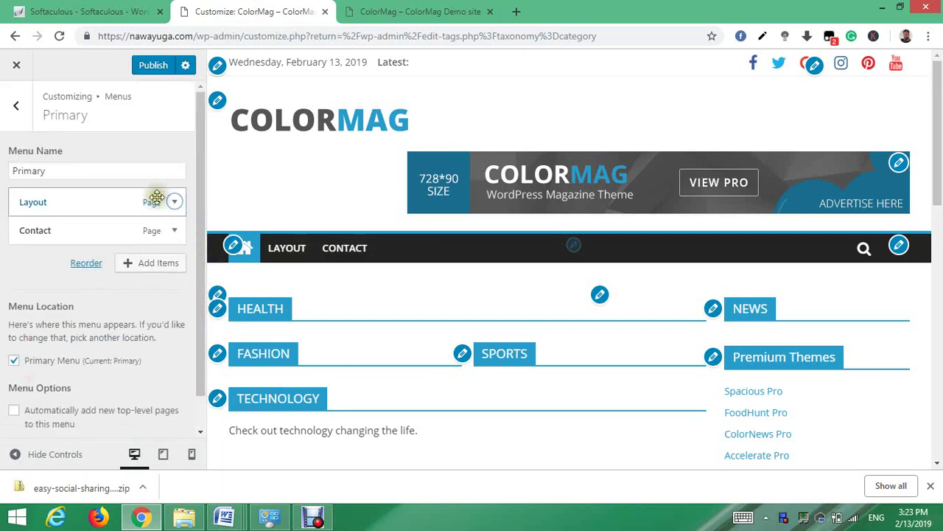
click(175, 203)
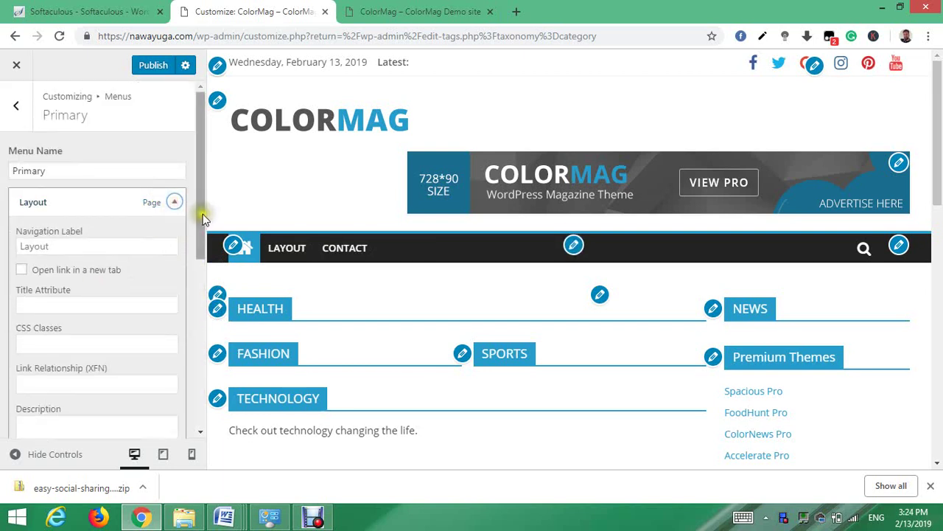
drag(200, 214, 195, 294)
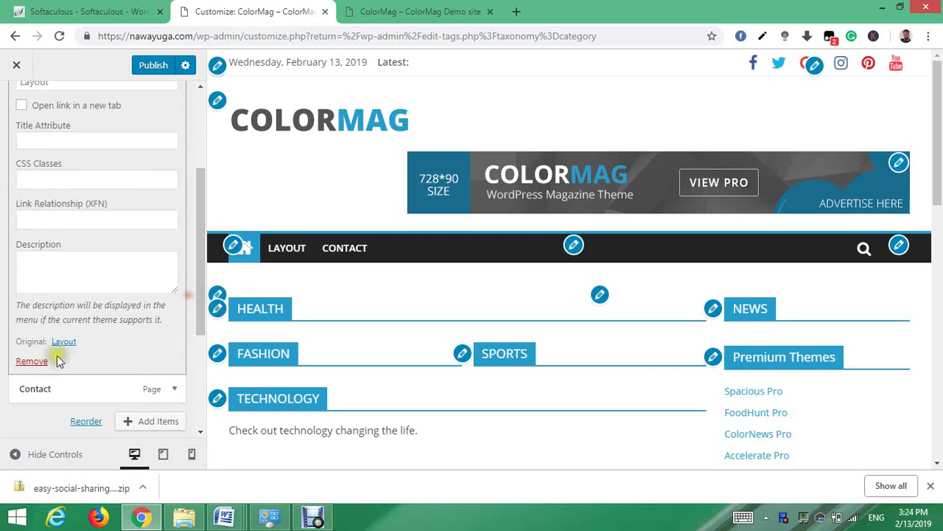
click(33, 367)
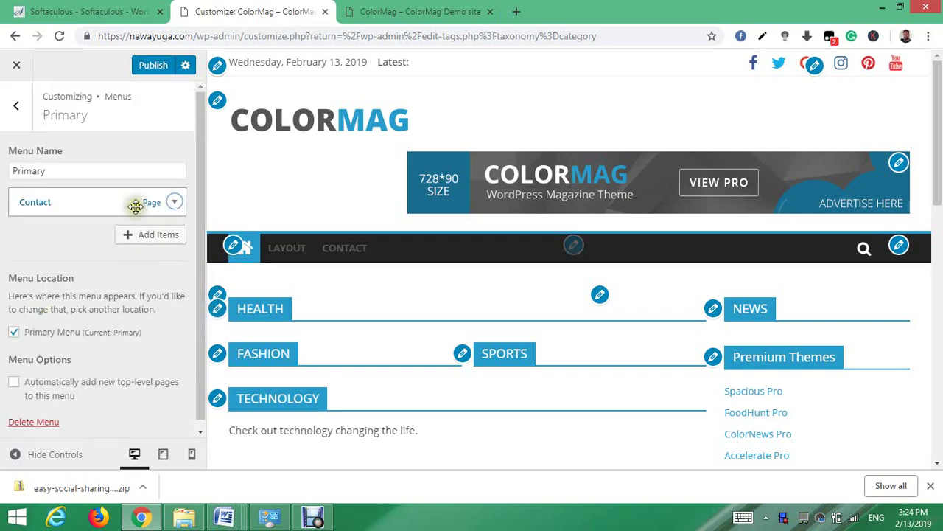
click(164, 236)
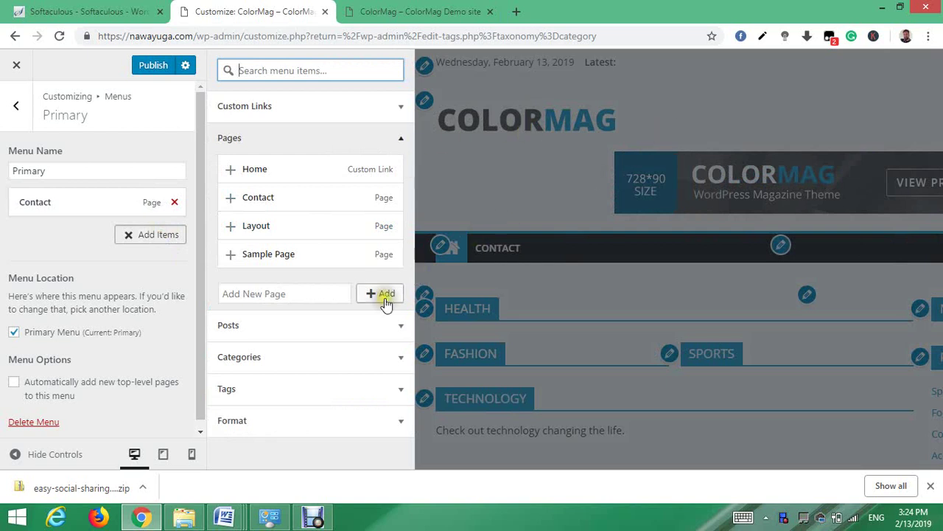
- Add Computer Science, Programming, News and Technology category links, then drag Contact below them
click(373, 357)
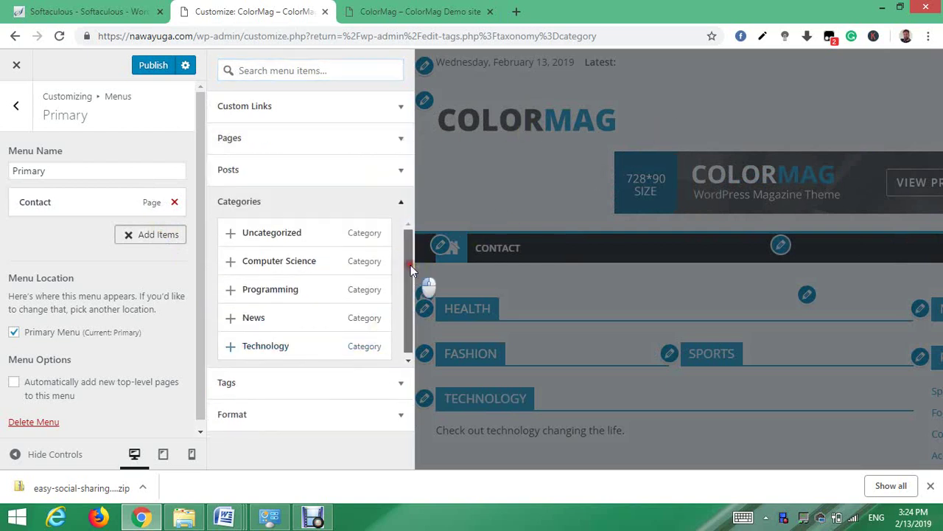
click(340, 263)
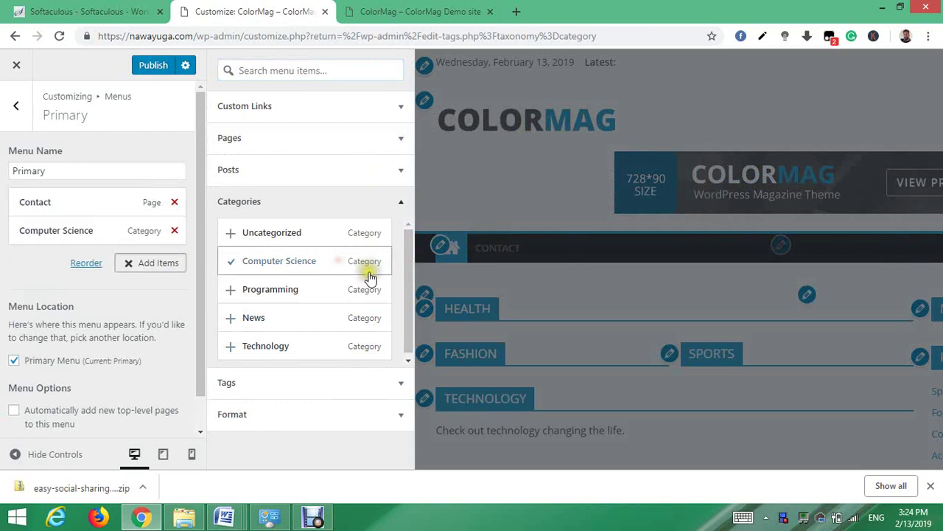
click(305, 341)
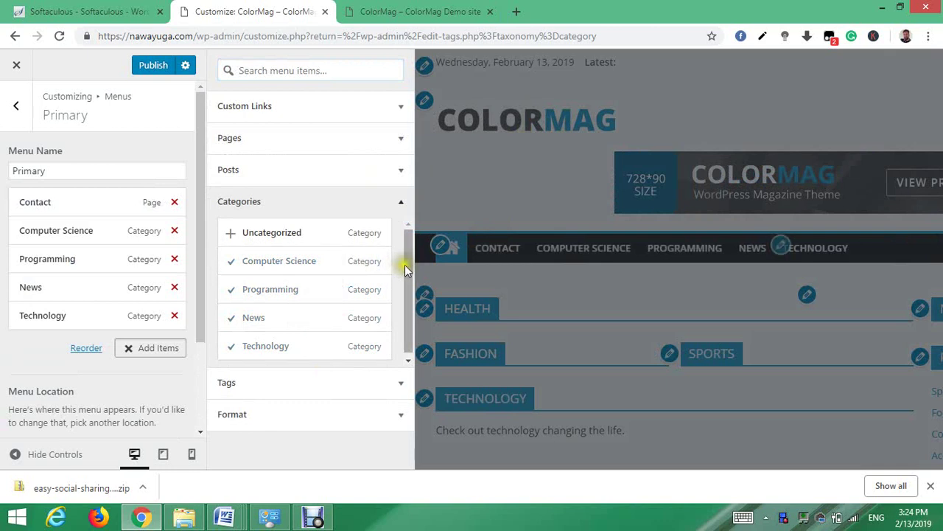
drag(407, 267, 407, 288)
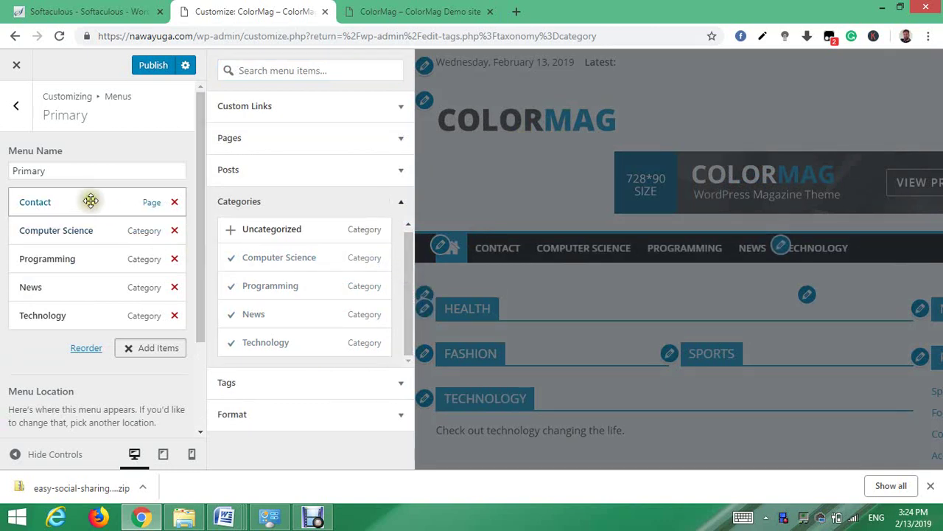
drag(80, 202, 67, 316)
click(67, 315)
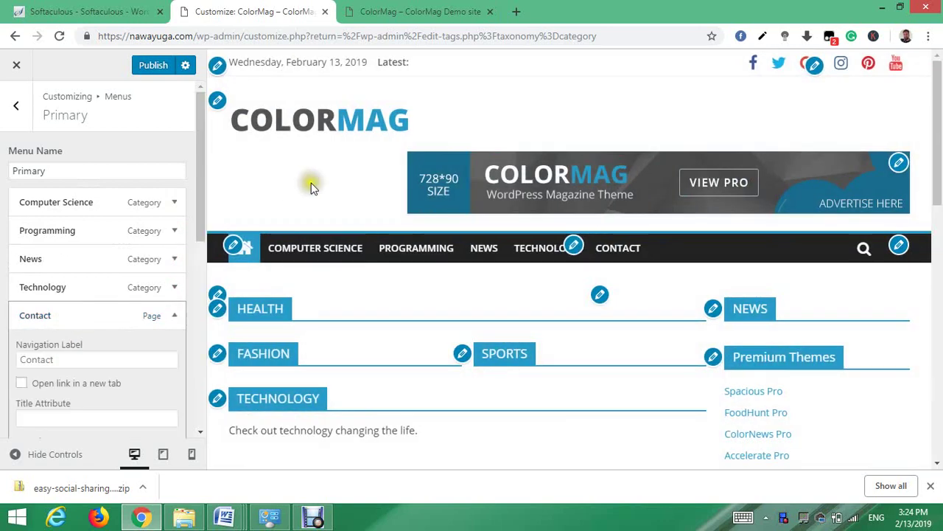
- Publish the menu and reload the live site to check the new navigation bar
click(155, 68)
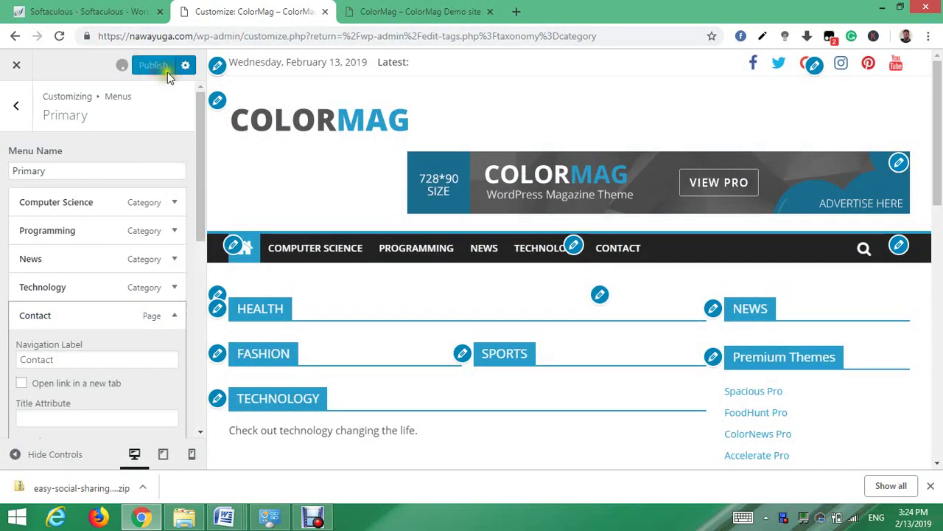
click(382, 12)
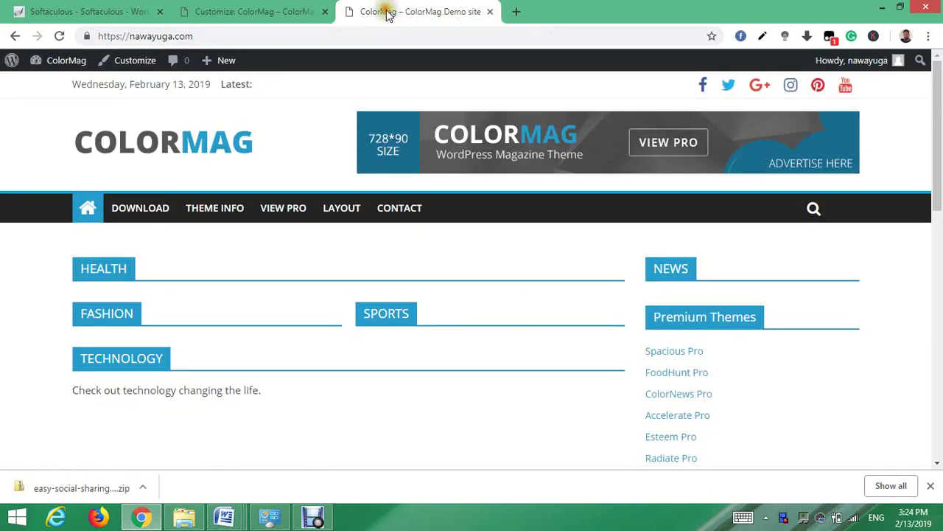
click(60, 36)
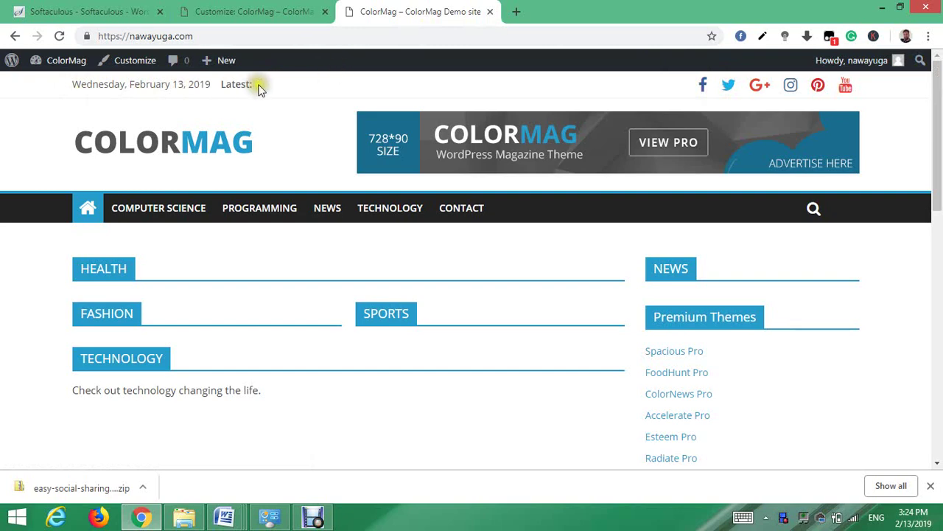
click(232, 11)
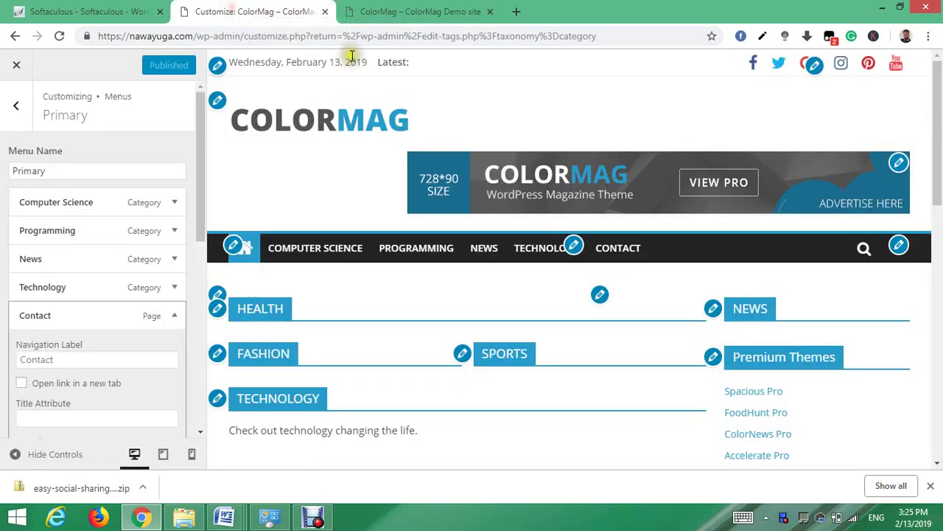
click(814, 72)
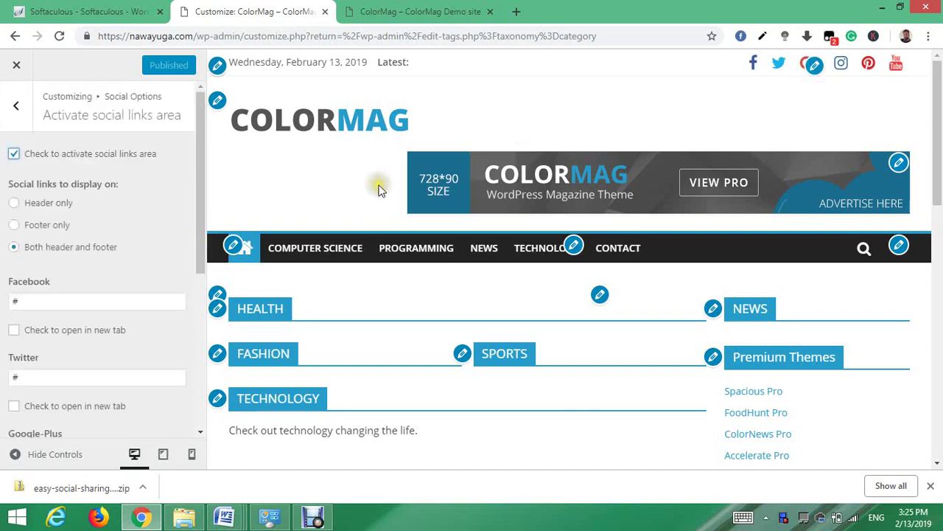
click(48, 299)
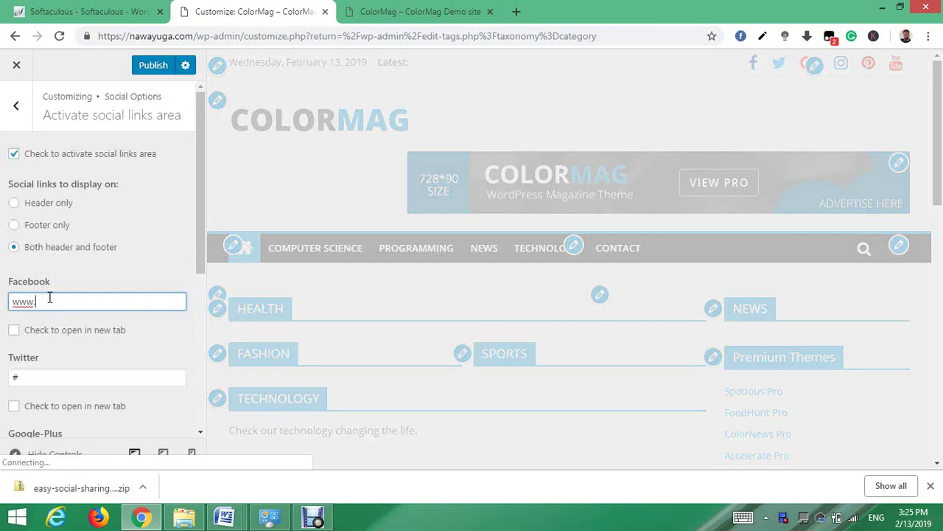
text(www.facebook.com/)
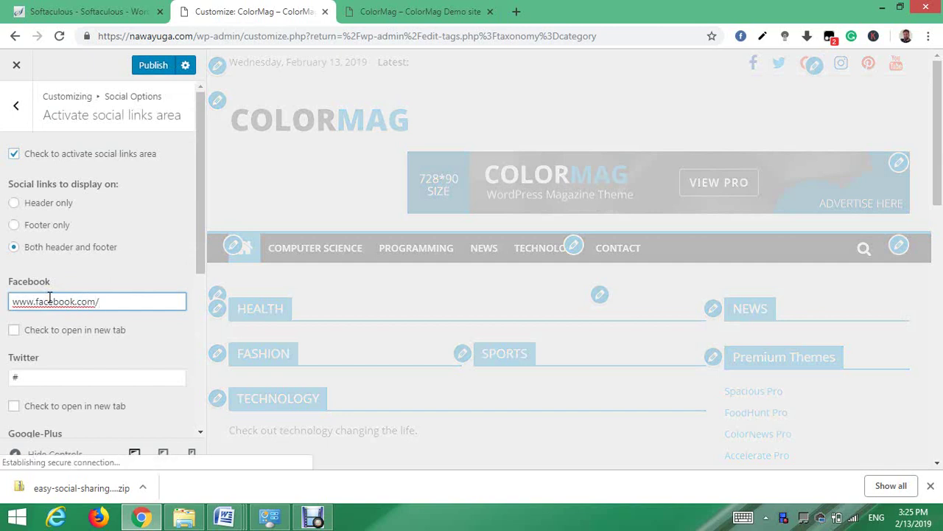
text(exam)
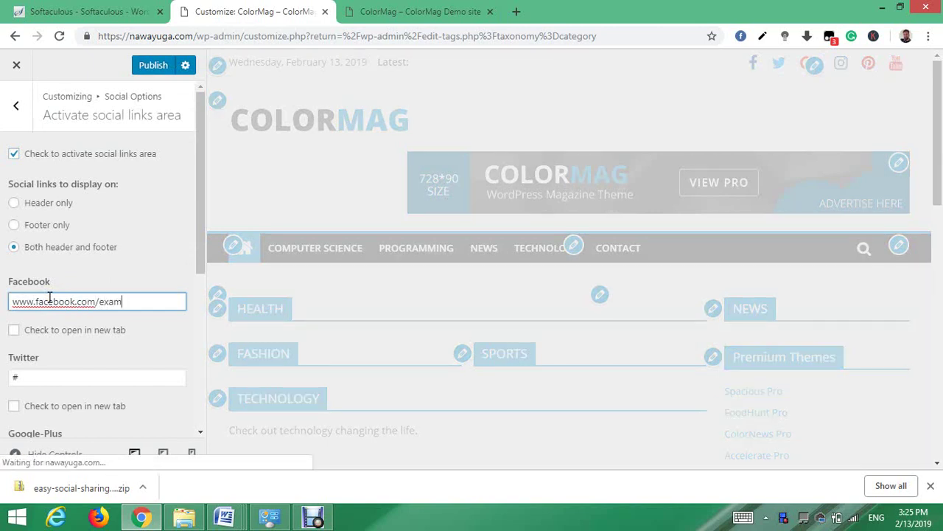
text(ple)
click(34, 376)
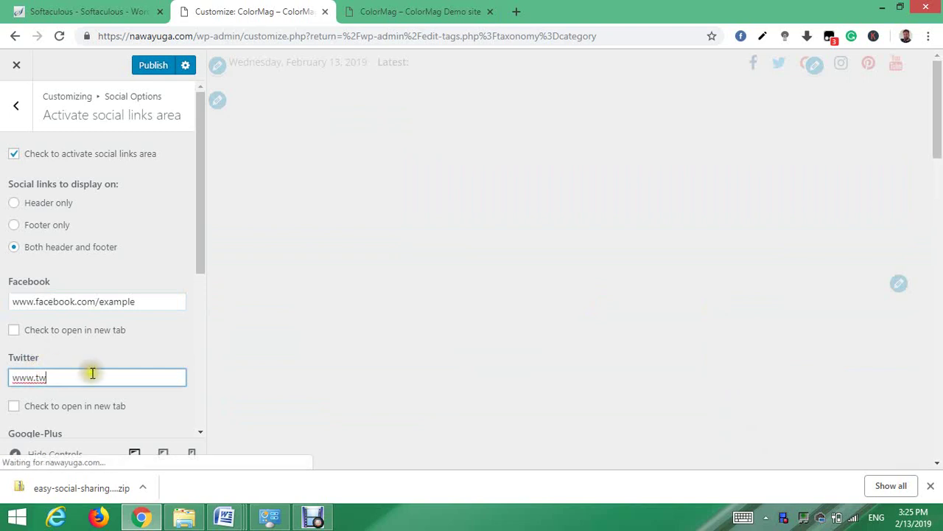
text(www.twitter.com/exampl)
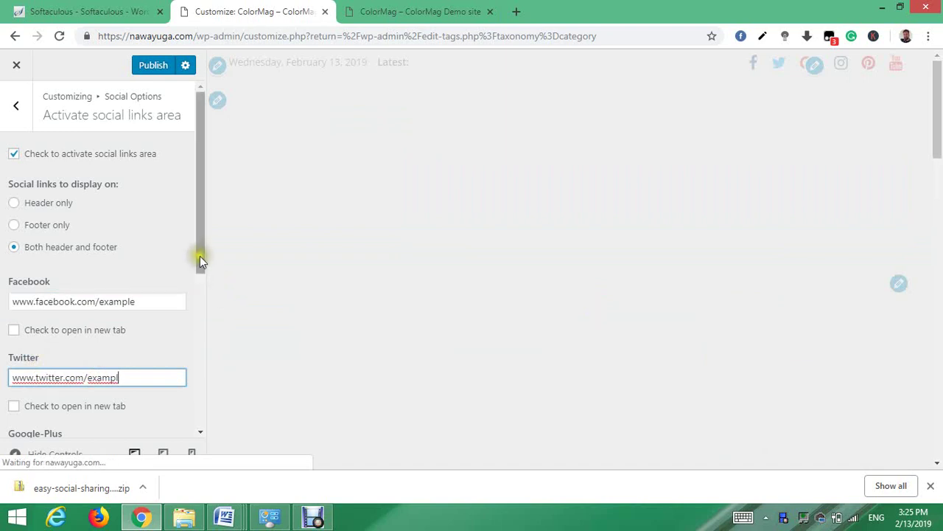
mouse_move(200, 256)
mouse_down()
mouse_move(192, 368)
mouse_move(194, 239)
mouse_up()
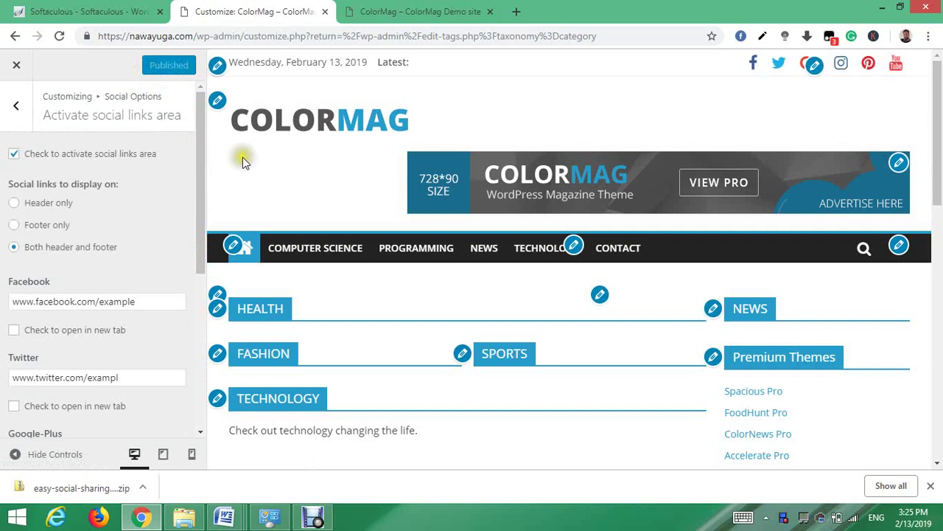
- In Site Identity, remove the header logo, show header text, and enter the title Nawayuga.com
click(218, 103)
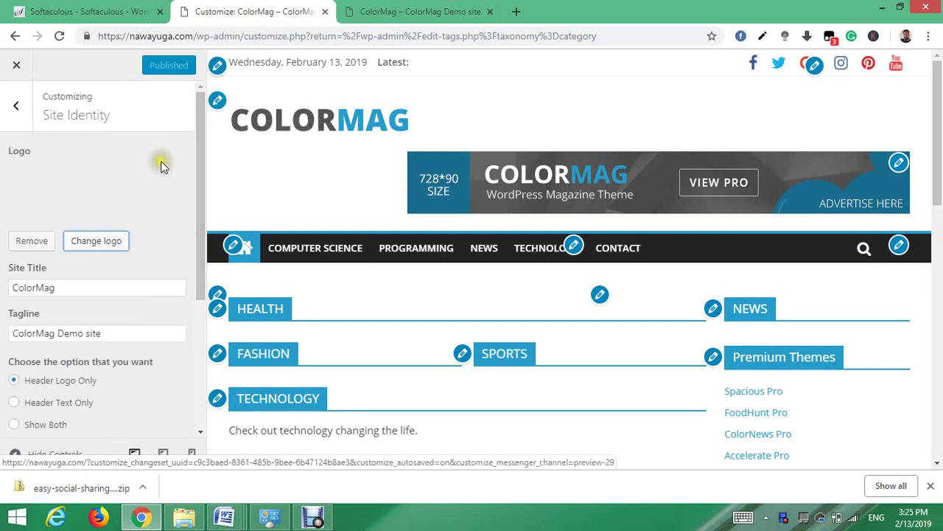
click(34, 242)
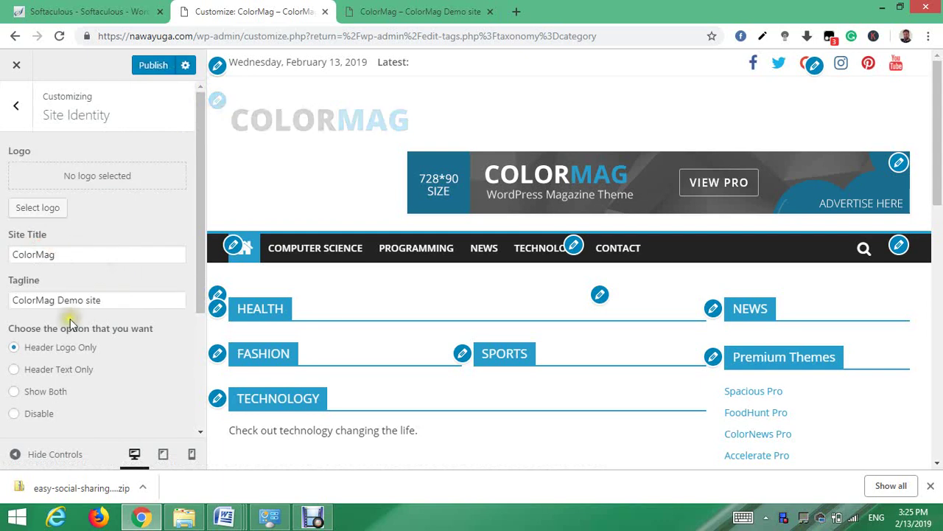
click(16, 373)
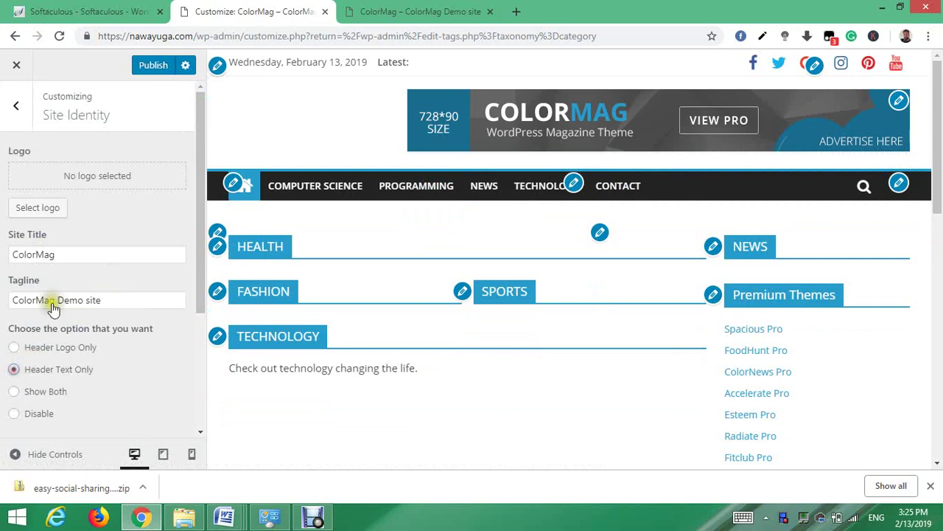
click(85, 256)
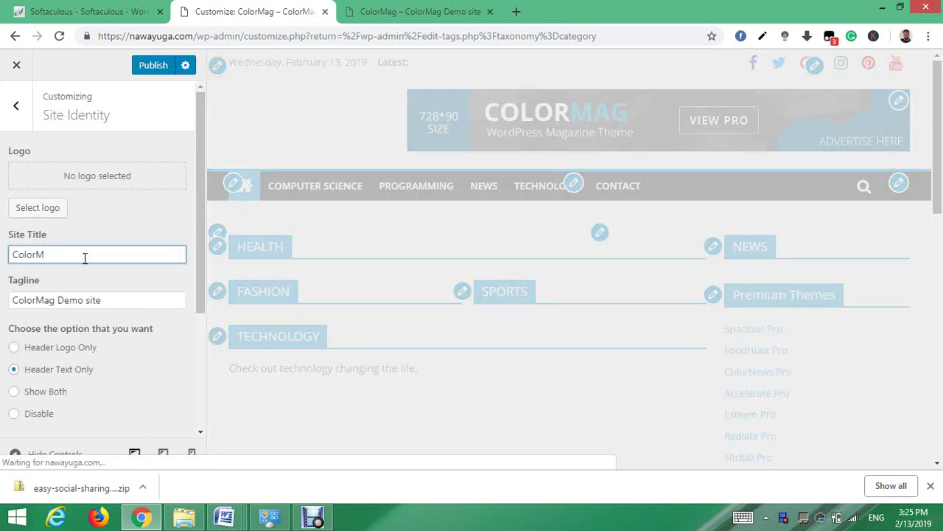
key(BackSpace)
key(BackSpace)
key(BackSpace)
key(BackSpace)
key(BackSpace)
key(BackSpace)
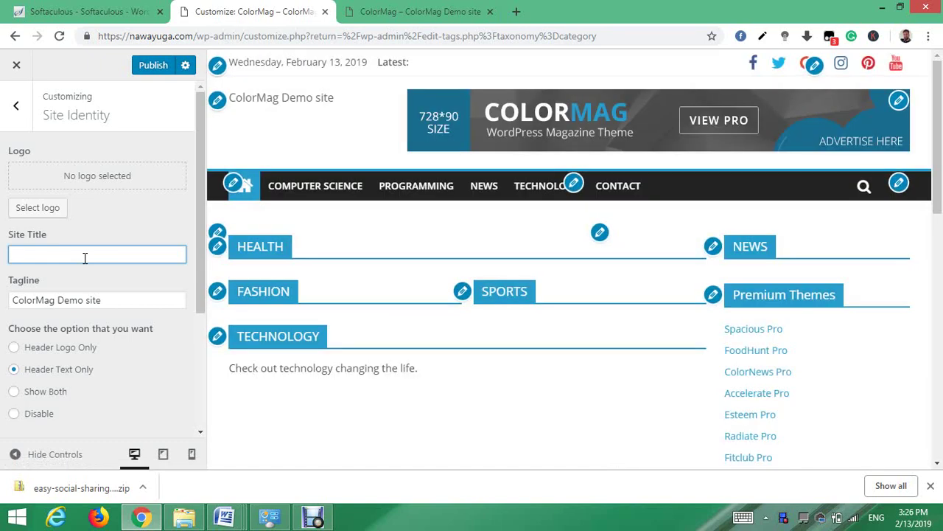
text(naw)
key(BackSpace)
key(BackSpace)
key(BackSpace)
text(N)
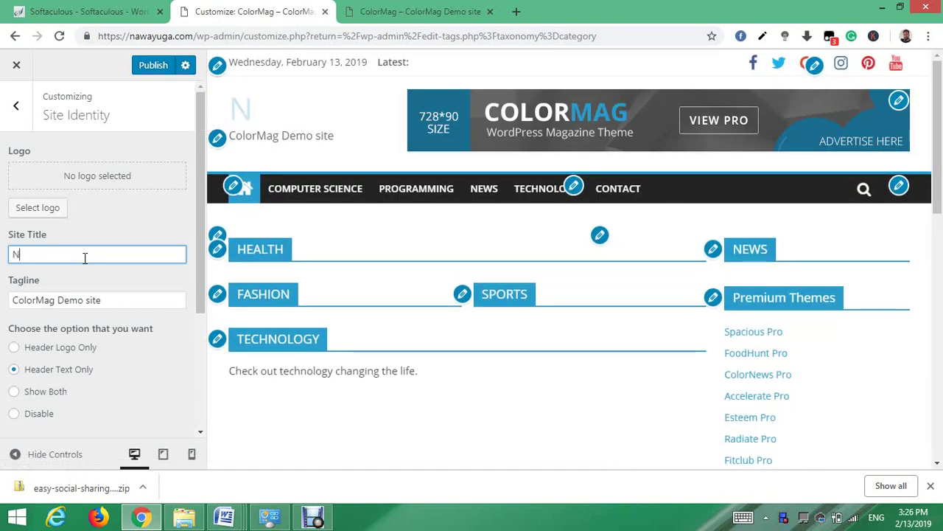
text(awa)
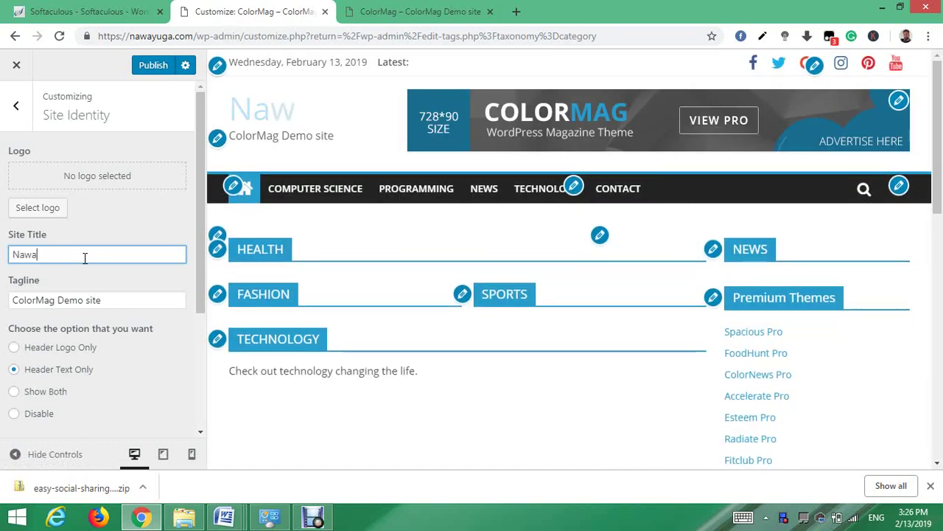
text(yuga.co)
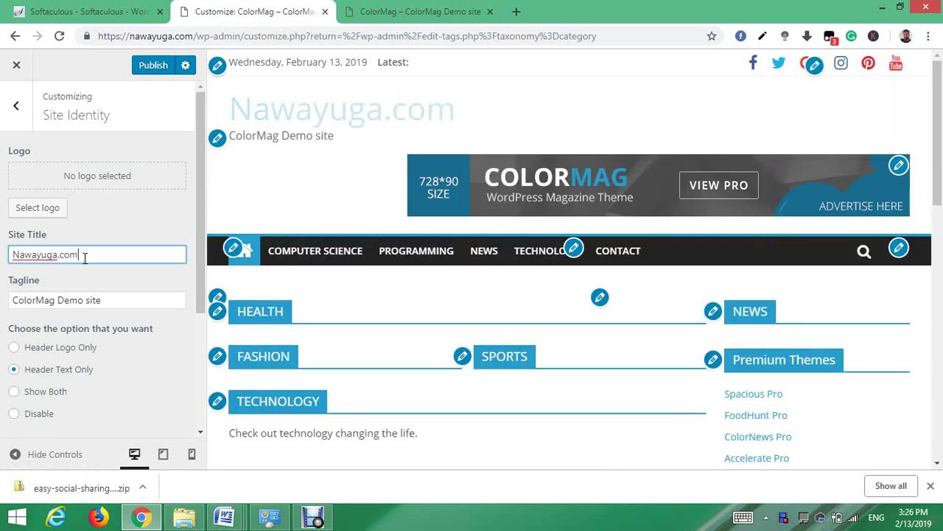
text(m)
- Set the tagline to Tech Information, trim the title to Nawayuga, and publish
click(114, 302)
key(BackSpace)
key(BackSpace)
key(BackSpace)
key(BackSpace)
key(BackSpace)
key(BackSpace)
key(BackSpace)
key(BackSpace)
key(BackSpace)
key(BackSpace)
key(BackSpace)
key(BackSpace)
key(BackSpace)
key(BackSpace)
key(BackSpace)
key(BackSpace)
key(BackSpace)
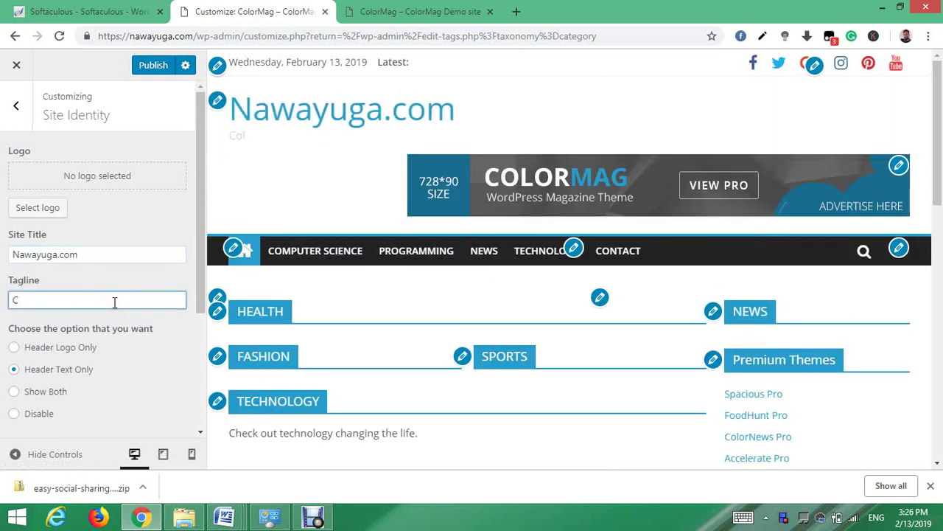
key(BackSpace)
text(IN)
key(BackSpace)
text(T)
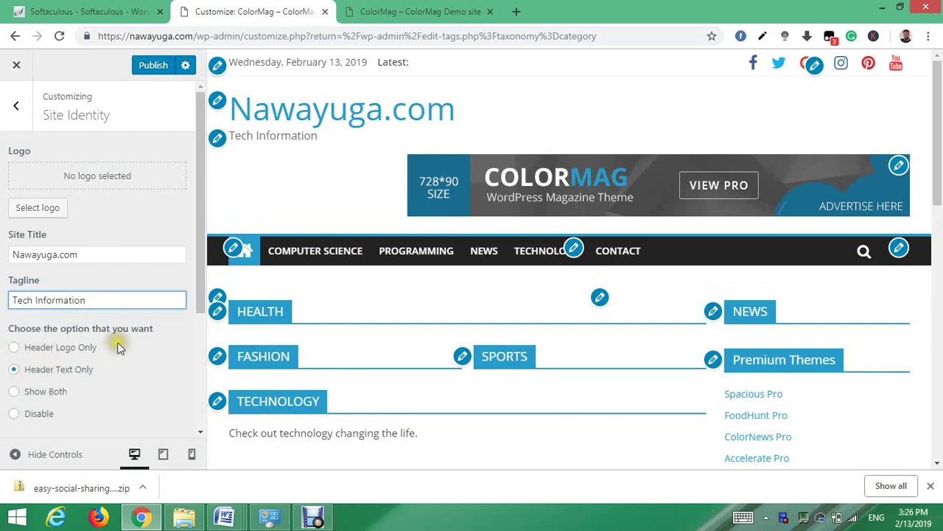
click(104, 251)
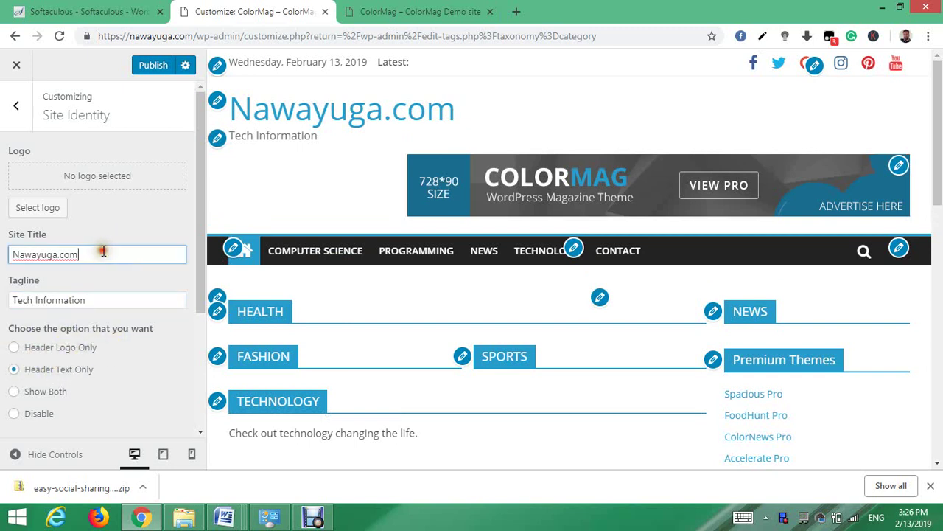
key(BackSpace)
key(BackSpace)
key(BackSpace)
key(BackSpace)
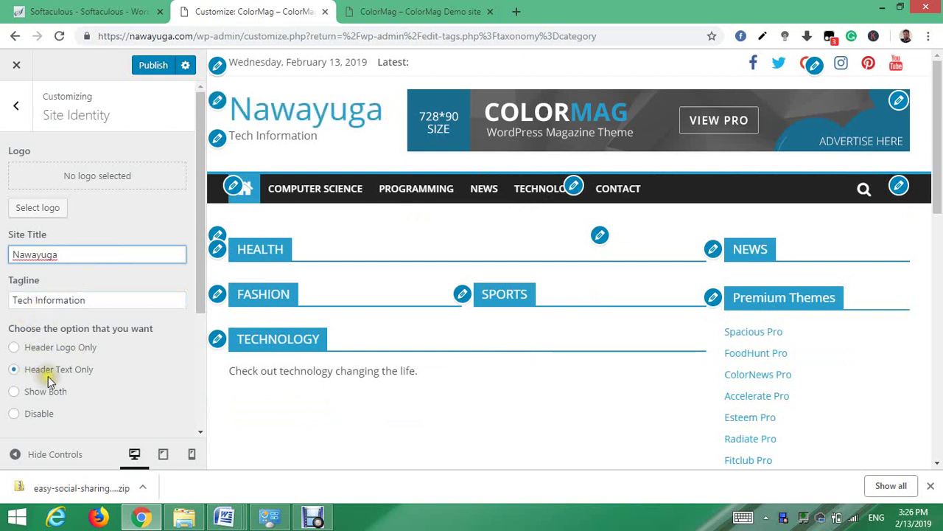
click(152, 65)
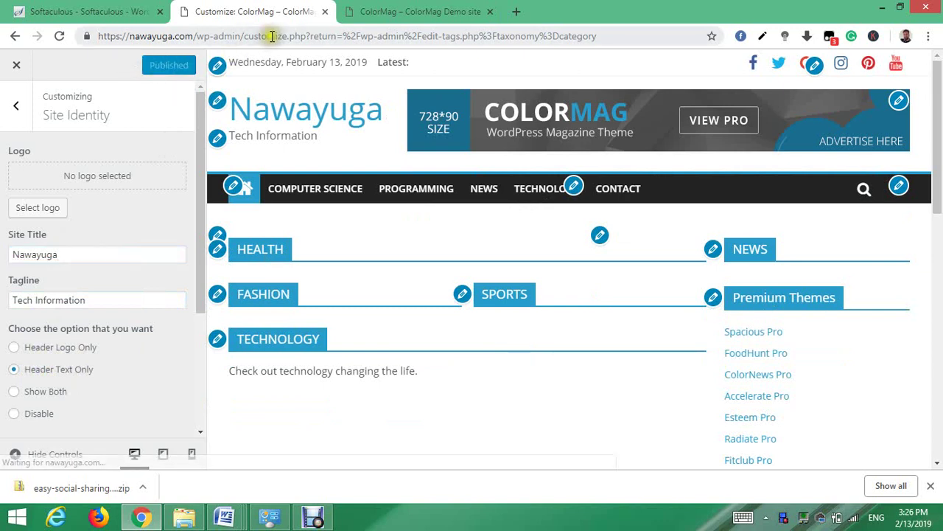
click(387, 18)
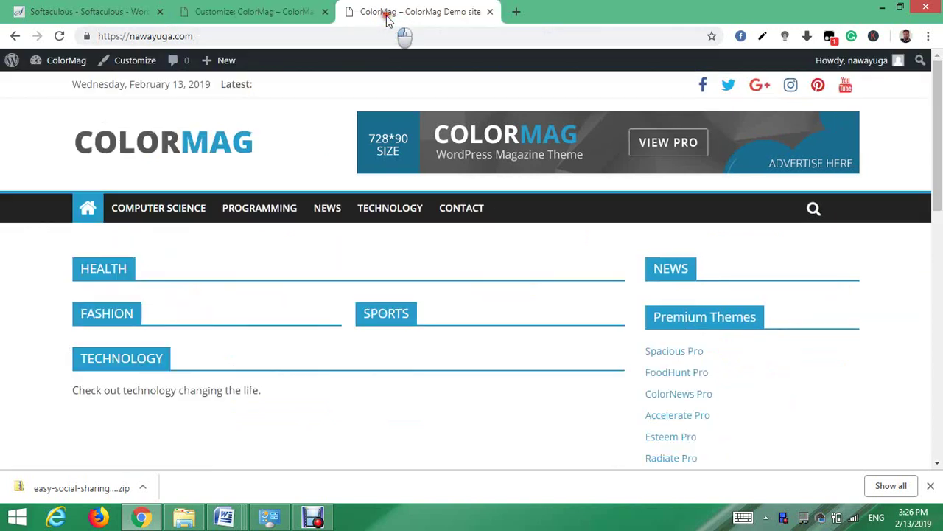
click(59, 36)
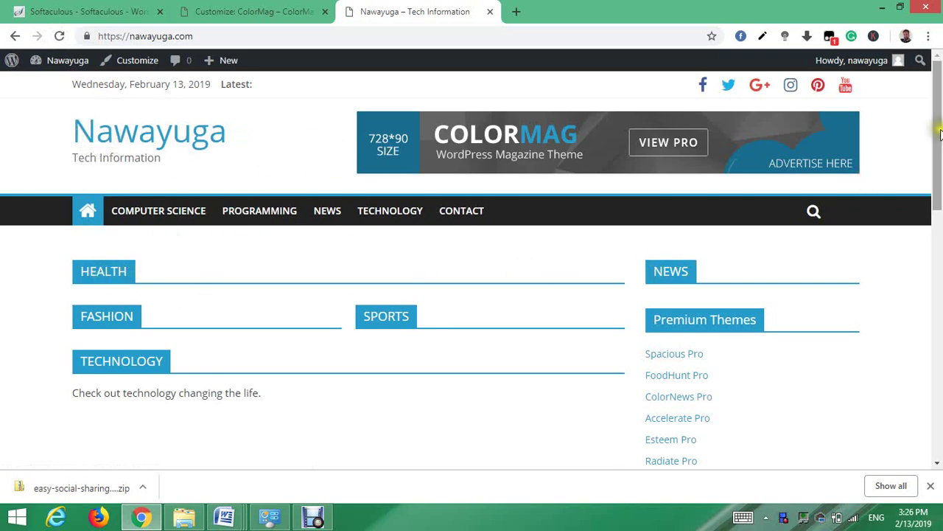
drag(939, 135, 937, 96)
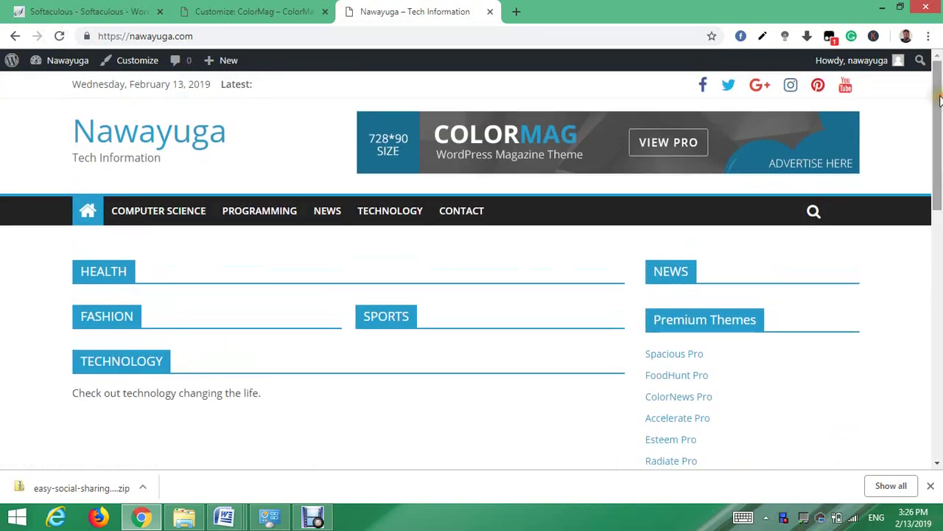
click(249, 14)
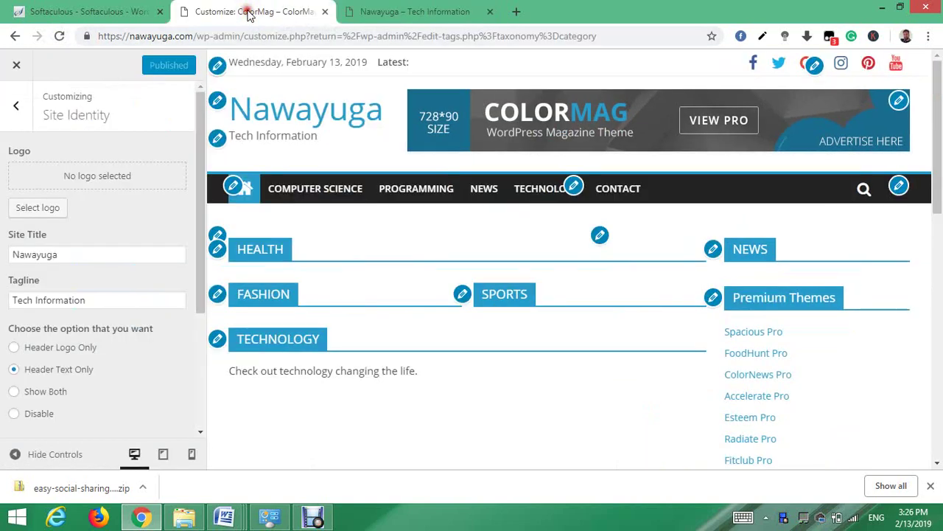
- Close the Customizer and start a new post titled 'Definition of a computer'
click(17, 108)
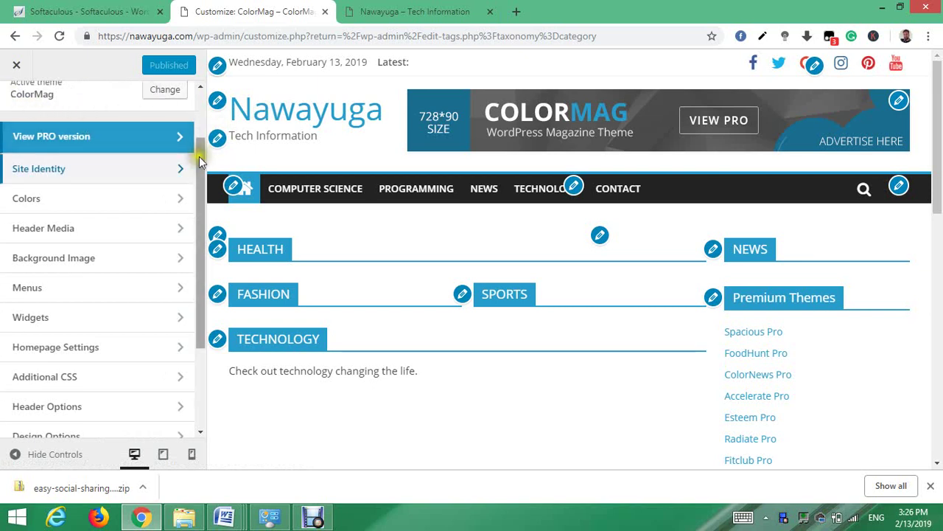
drag(202, 154, 199, 110)
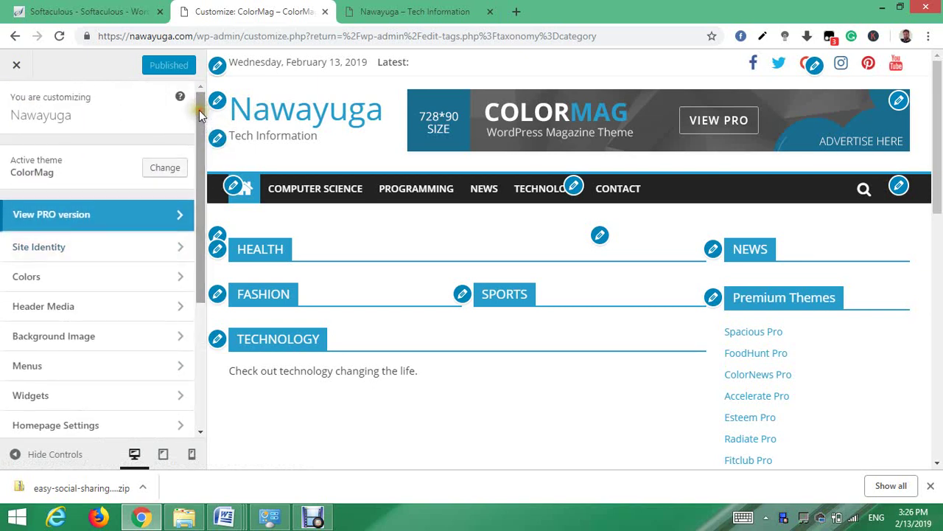
click(16, 67)
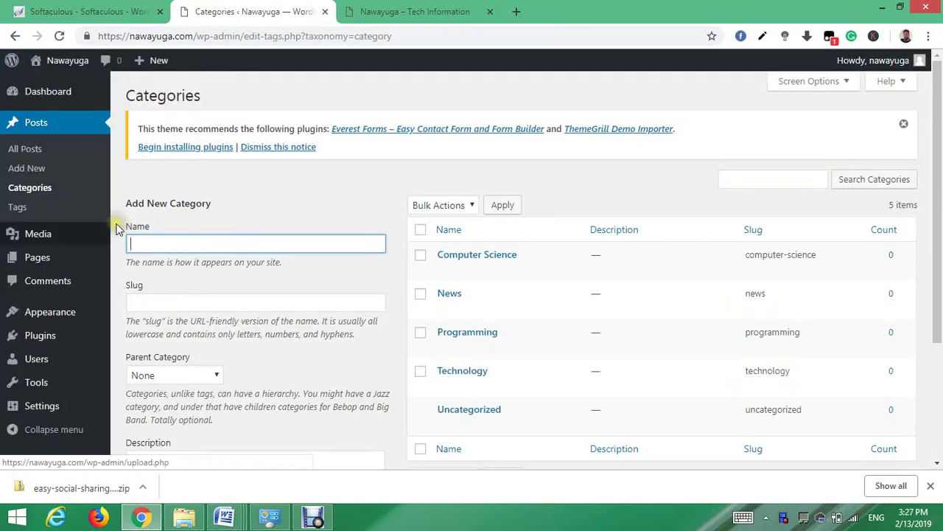
click(148, 62)
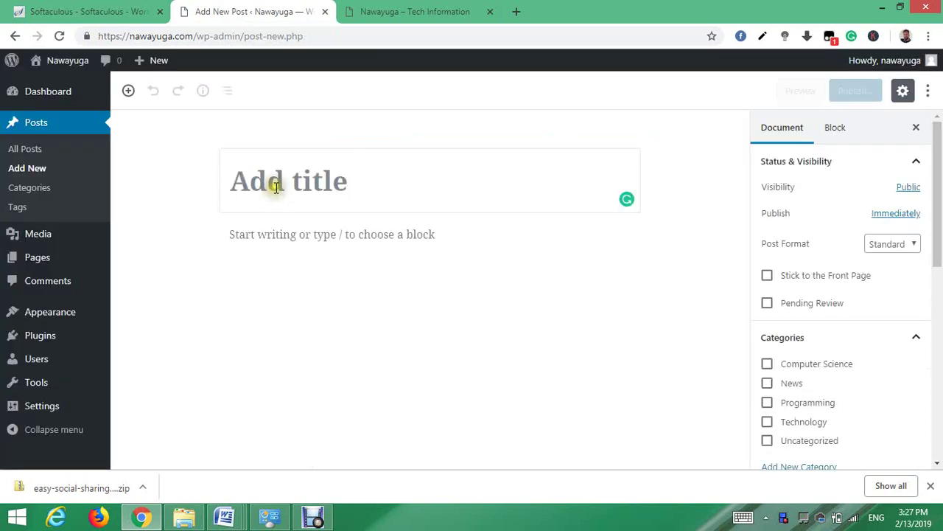
text(Definition of a computer)
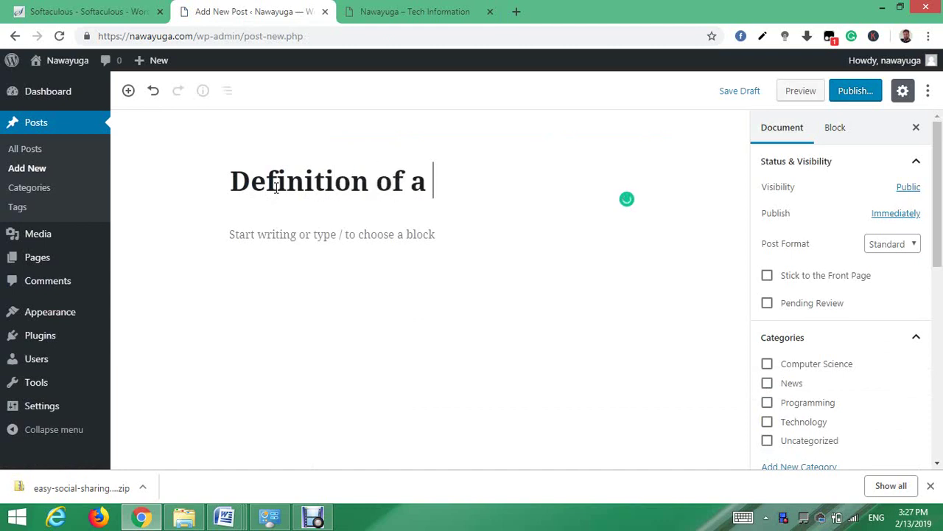
click(315, 235)
- Copy the definition text from the Computer-science Word document and paste it into the post body
mouse_move(228, 520)
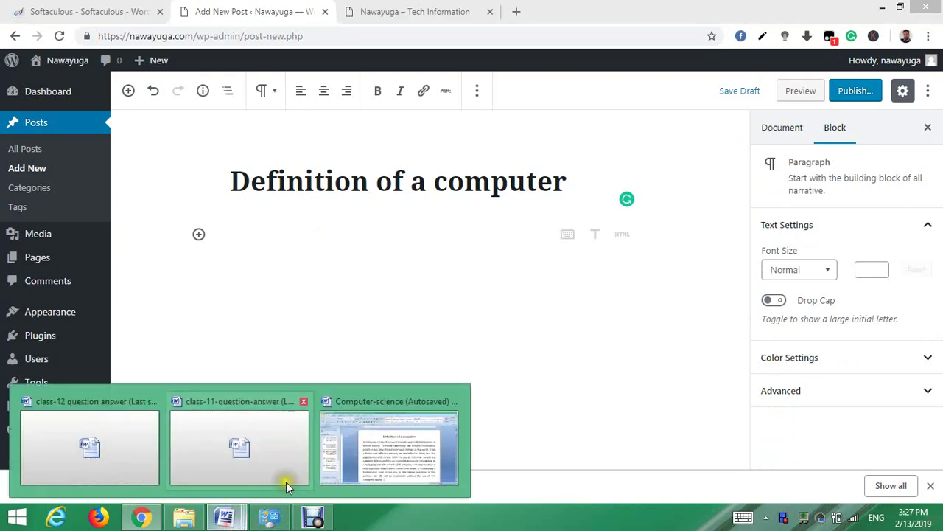
click(362, 478)
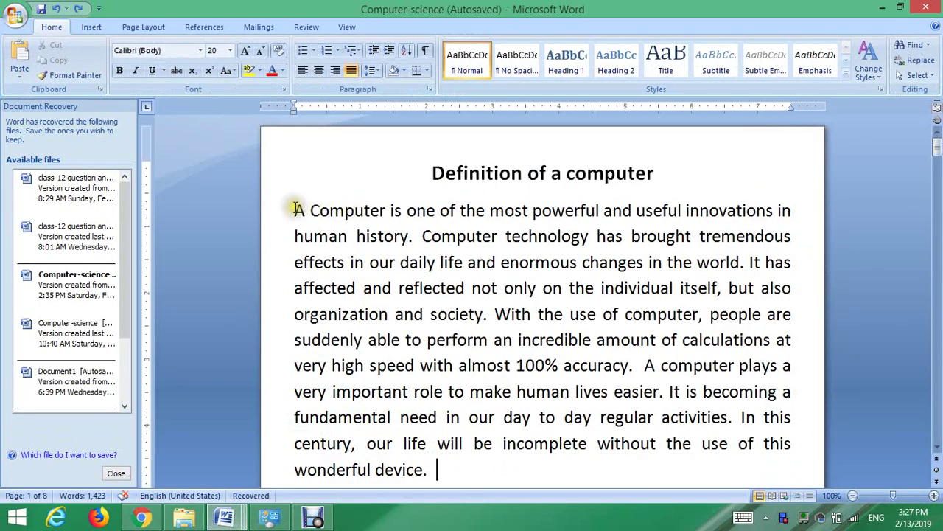
drag(293, 210, 624, 346)
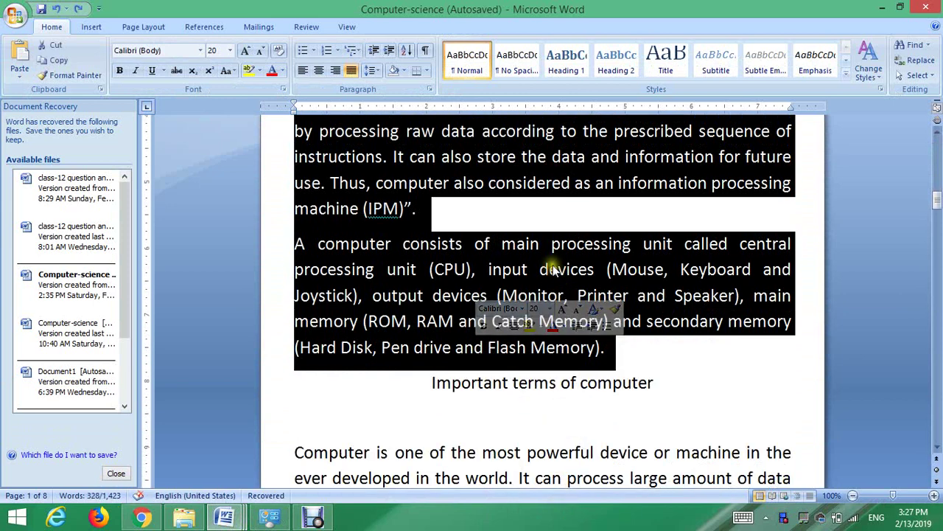
right_click(551, 267)
click(472, 291)
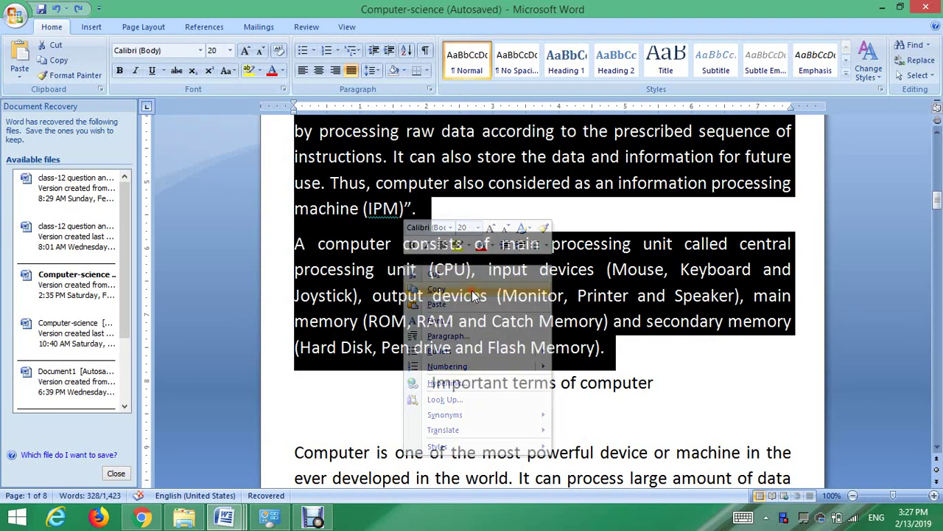
click(141, 518)
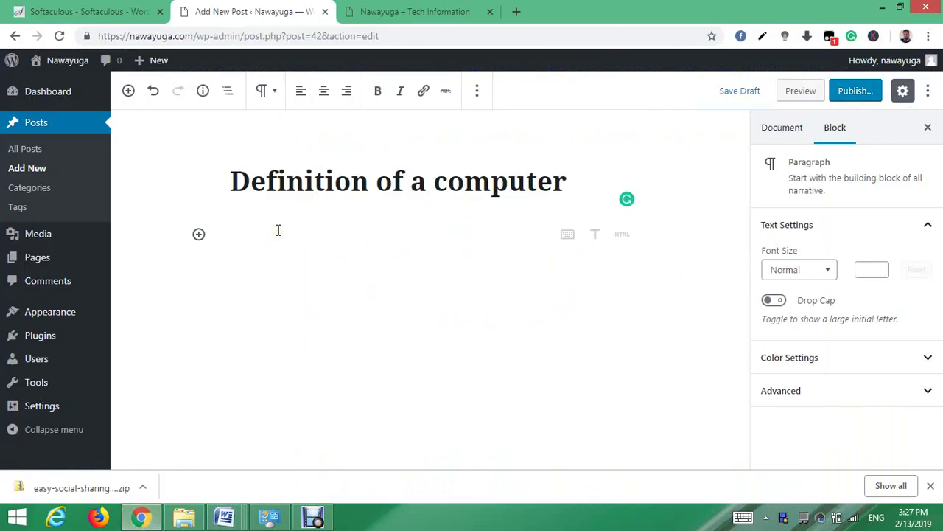
key(ctrl+v)
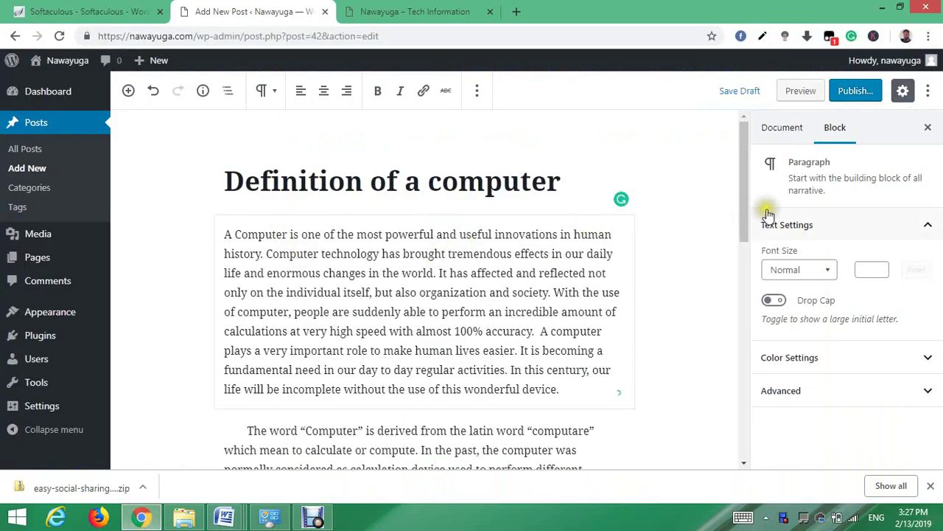
- File the post under the Computer Science category
click(562, 180)
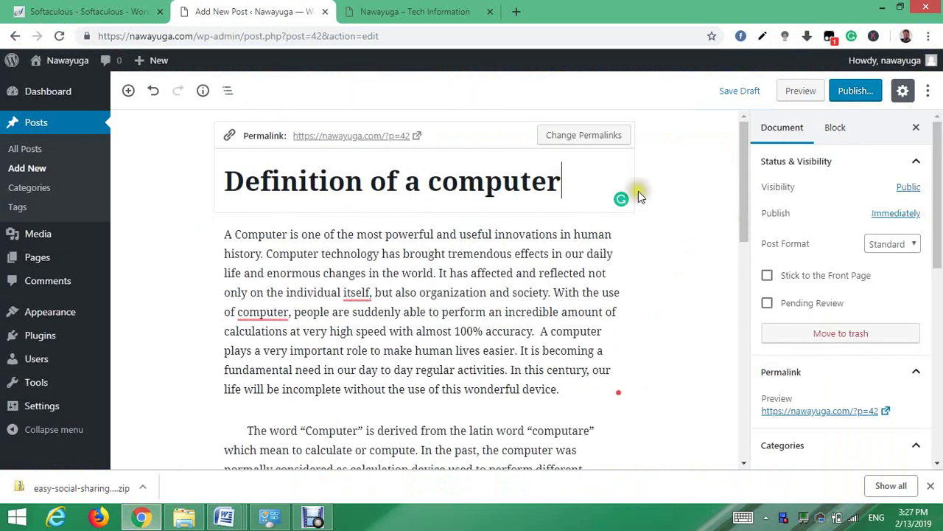
drag(938, 129, 940, 210)
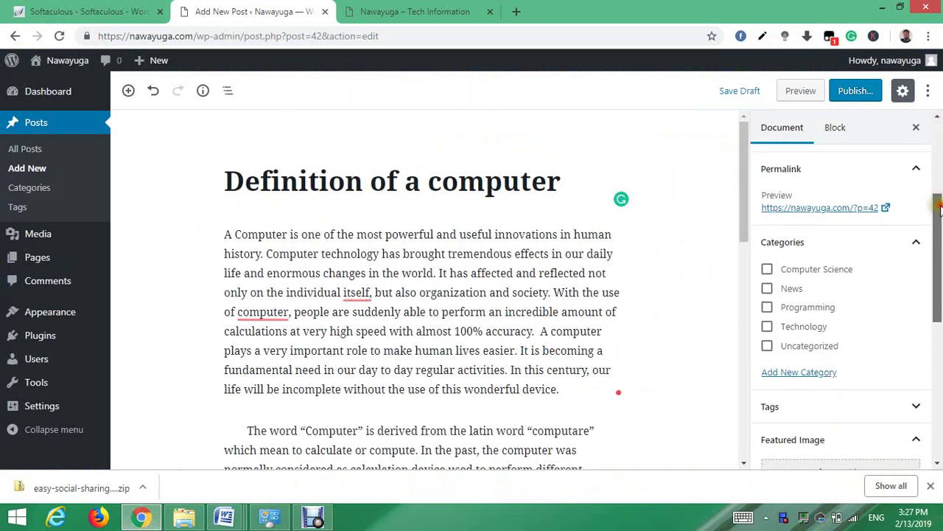
click(767, 270)
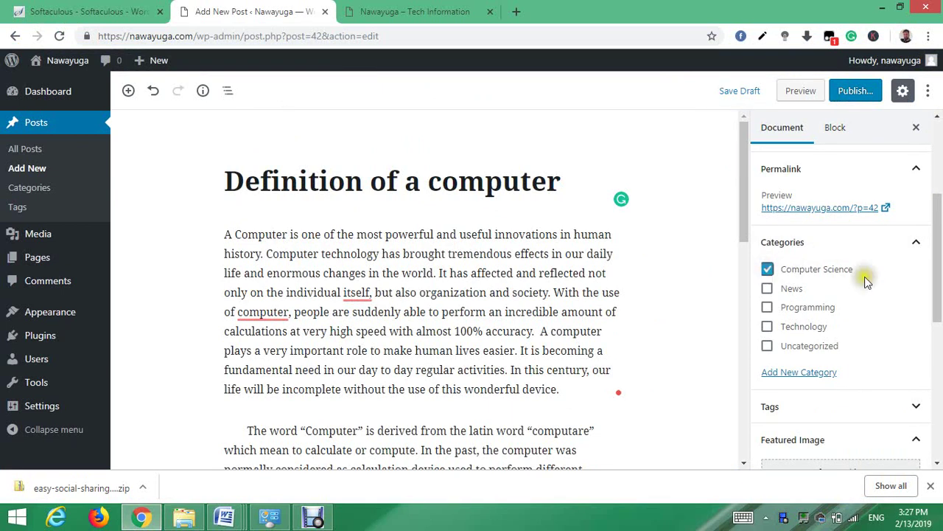
drag(939, 294, 936, 322)
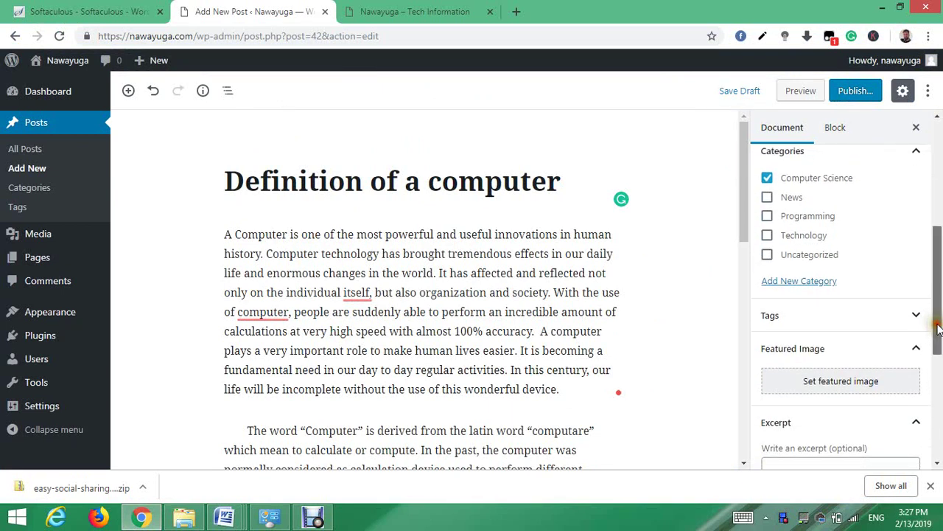
- Upload the computer image from Desktop > lookme2 and set it as the featured image
click(848, 382)
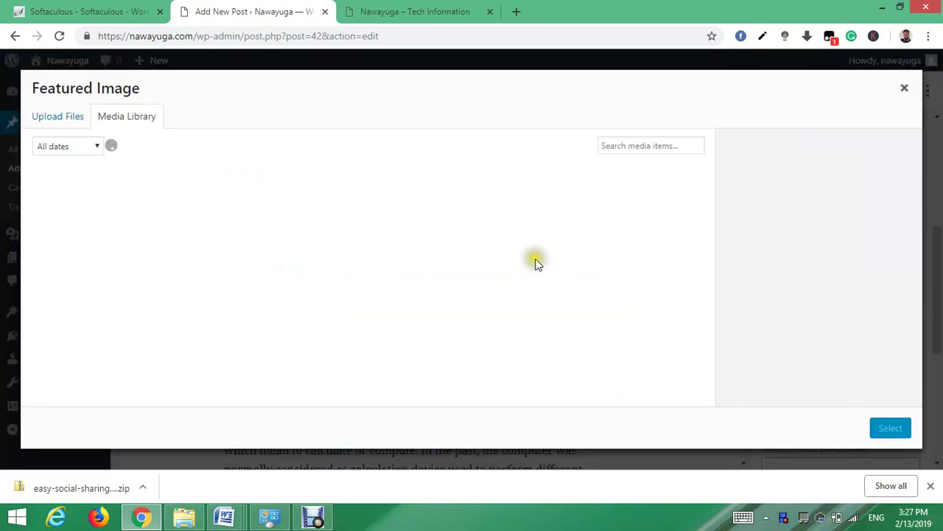
click(52, 120)
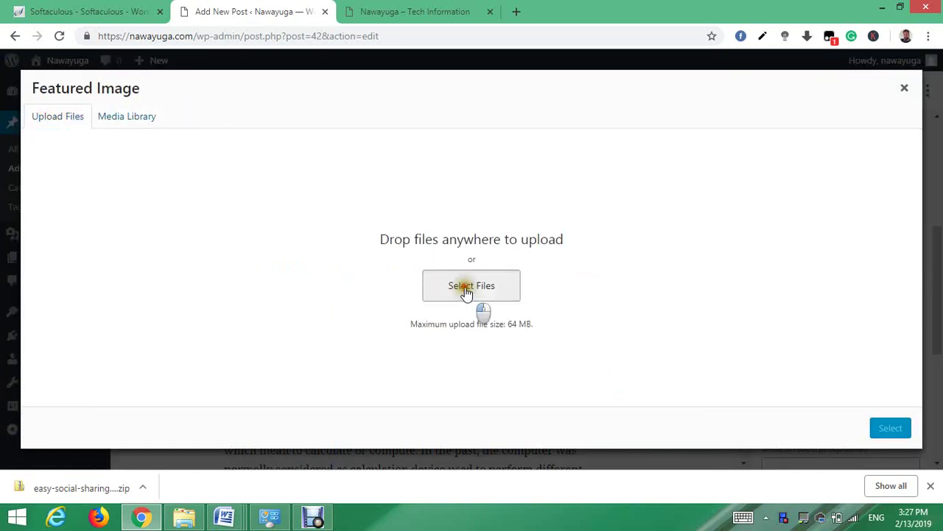
click(469, 290)
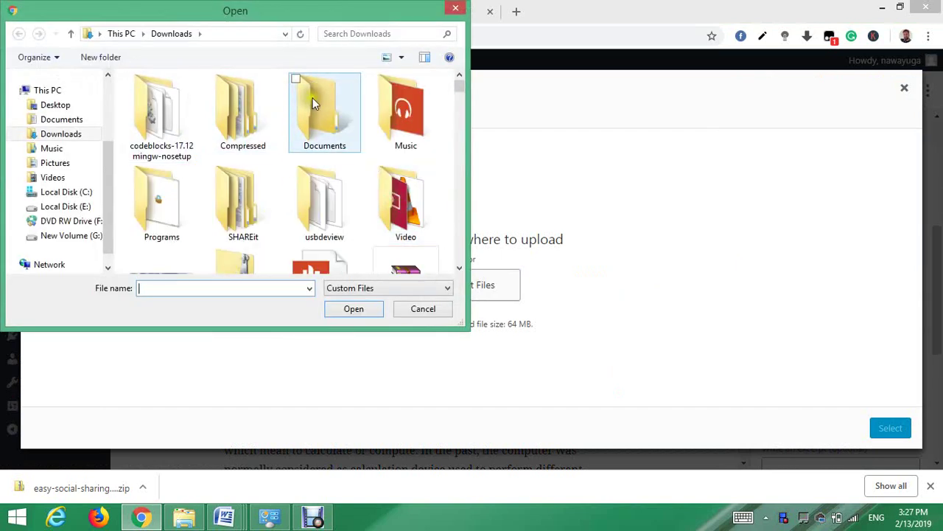
click(59, 104)
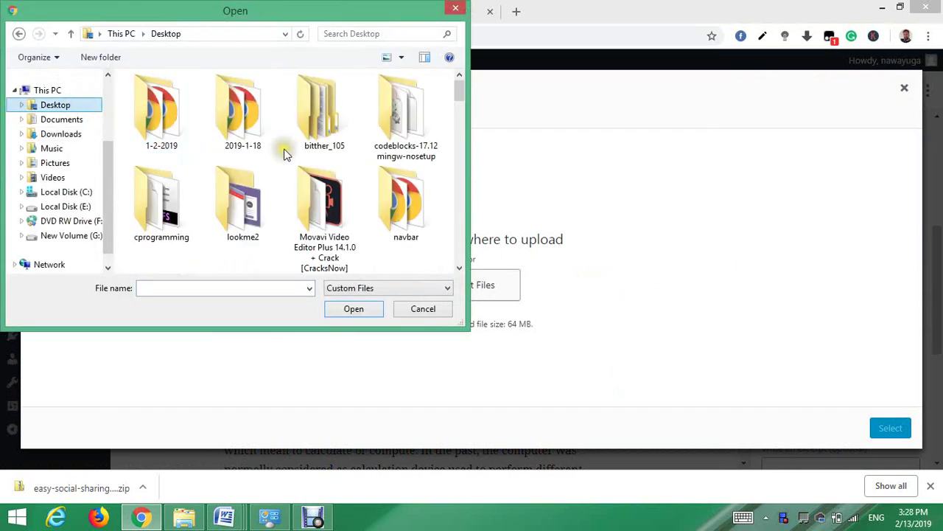
scroll(460, 95, down, 1)
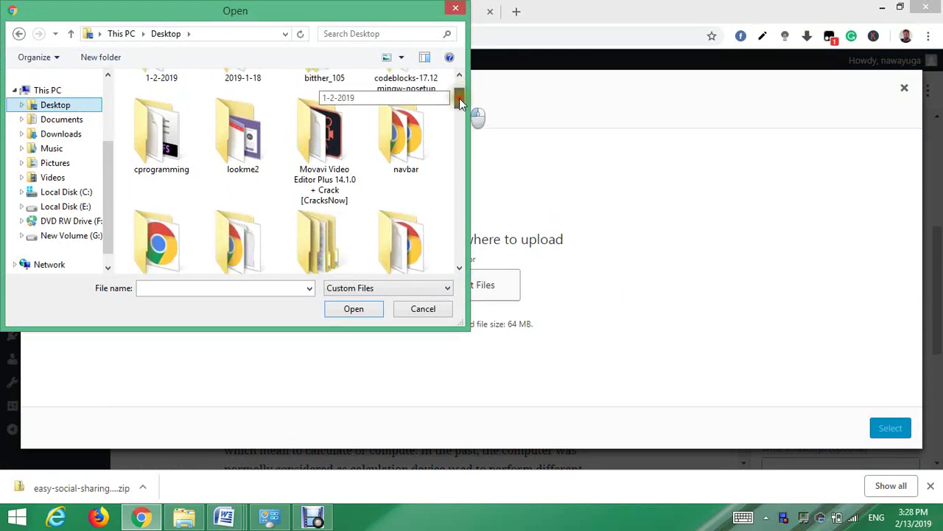
click(213, 132)
double_click(213, 133)
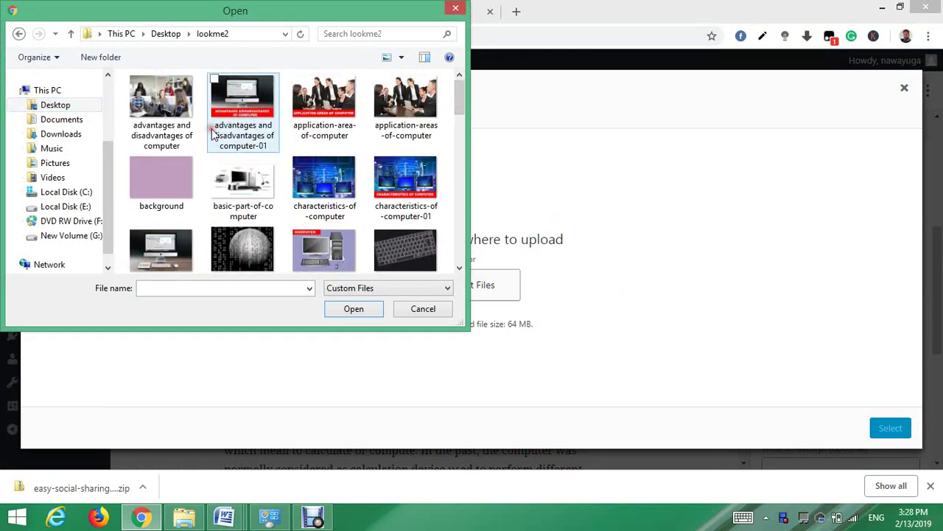
double_click(163, 249)
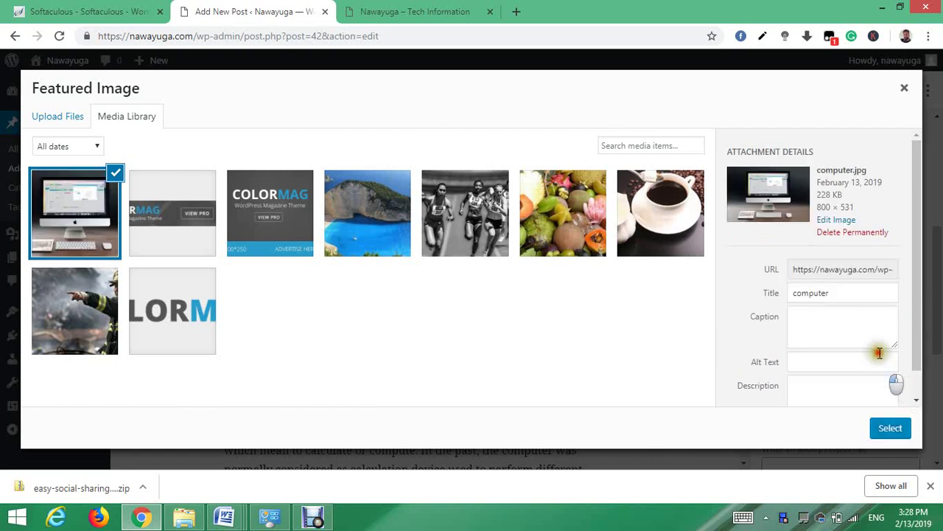
click(891, 429)
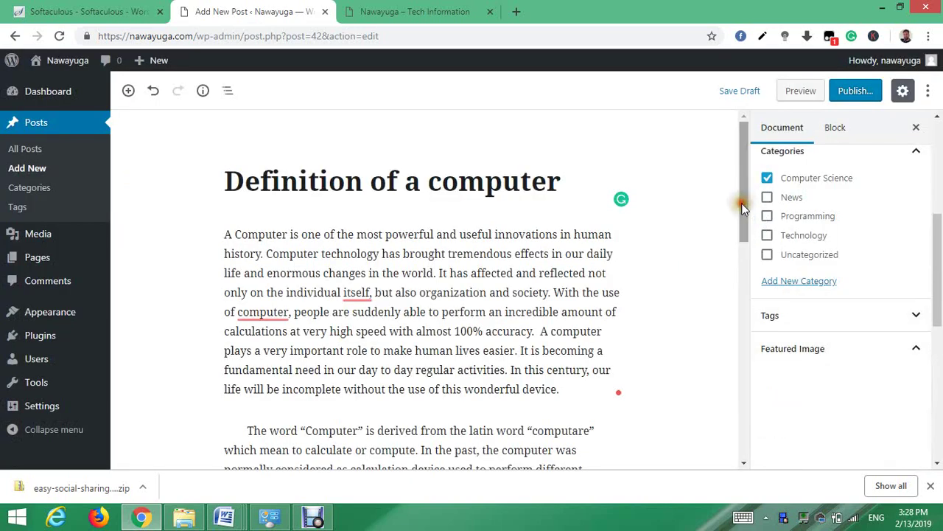
- Publish 'Definition of a computer' and reload the homepage to see it in the slider
click(853, 90)
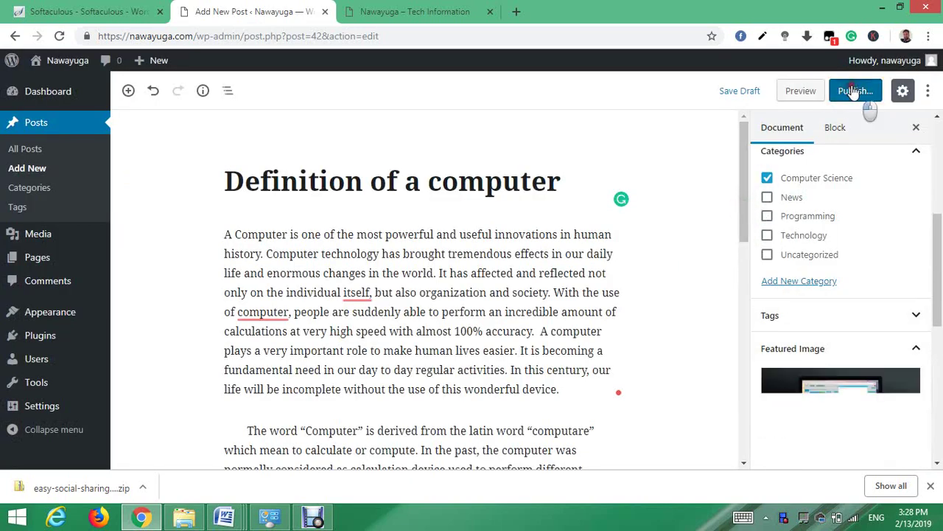
click(858, 92)
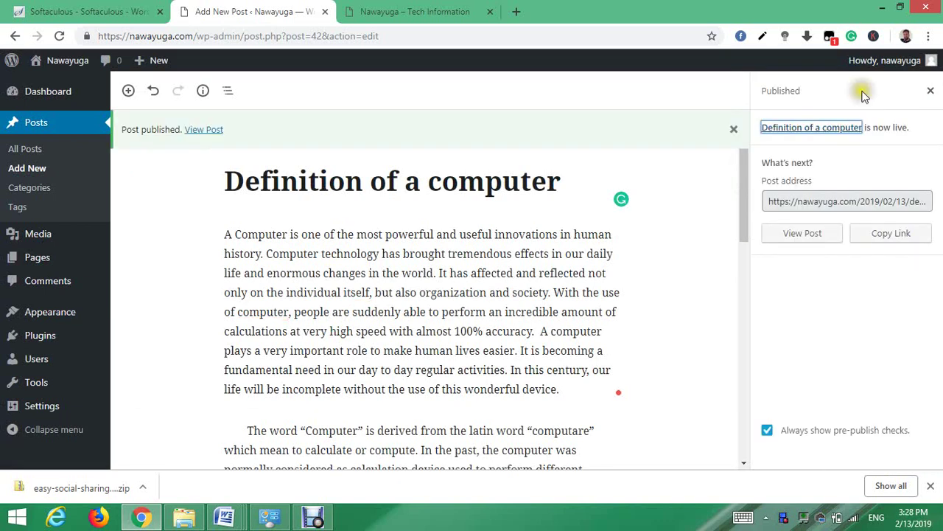
click(566, 182)
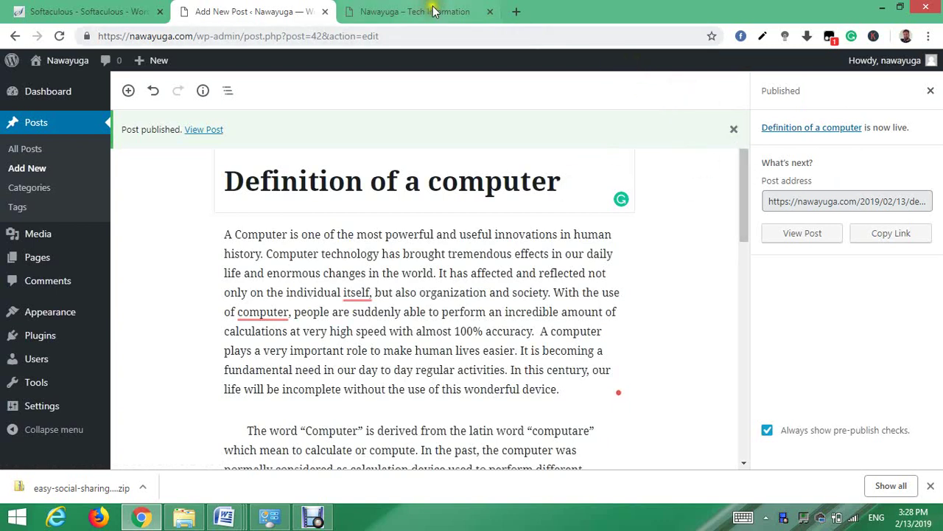
click(383, 14)
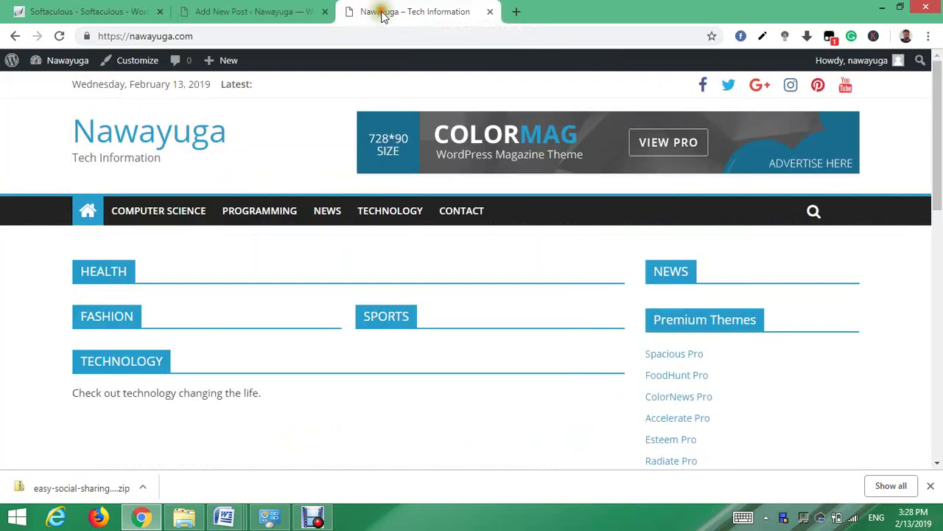
click(60, 36)
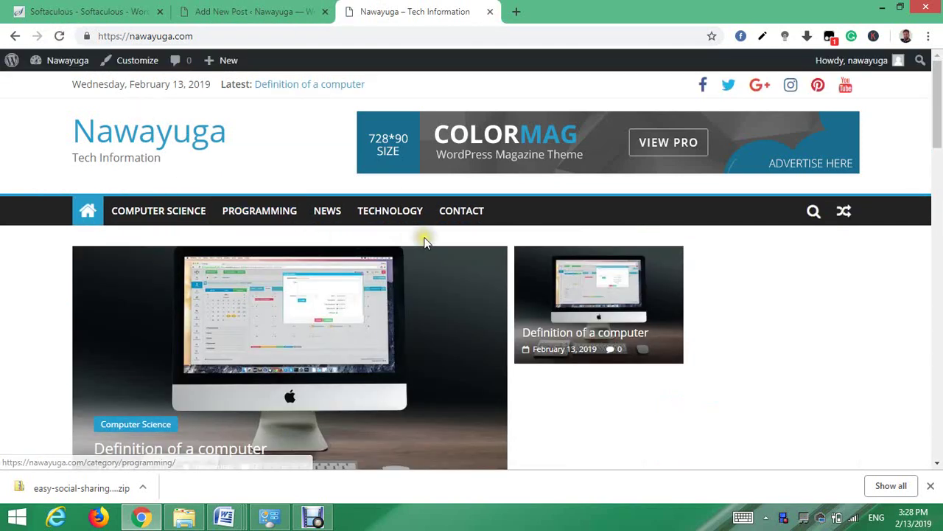
scroll(940, 118, down, 1)
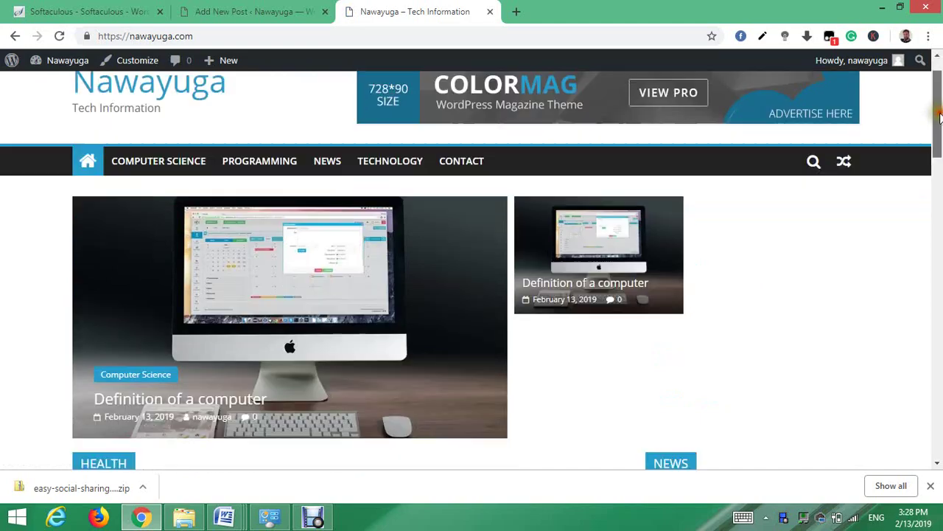
mouse_move(940, 117)
mouse_down()
mouse_move(941, 262)
mouse_move(940, 113)
mouse_move(940, 180)
mouse_move(940, 158)
mouse_up()
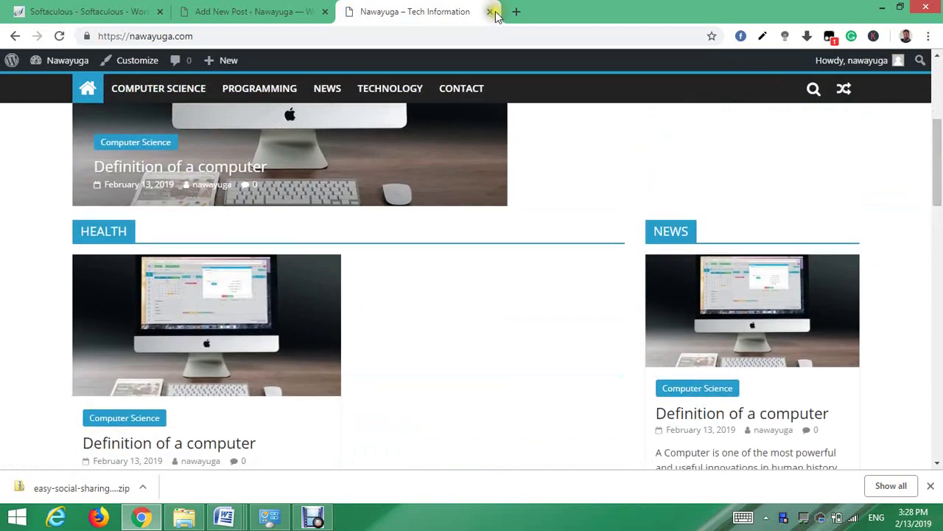
click(269, 10)
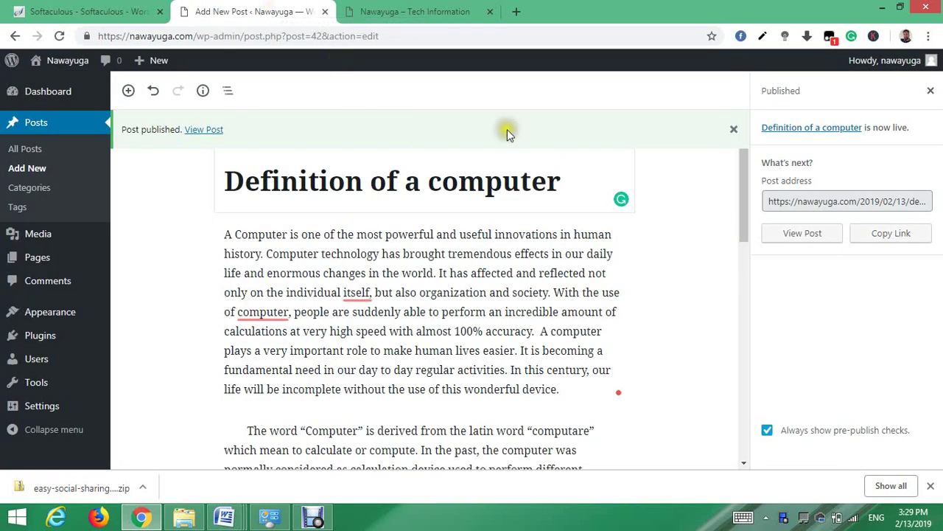
- Start a new post titled 'The Important Term of a Computer' and place the cursor in its body
mouse_move(743, 163)
mouse_down()
mouse_move(743, 179)
mouse_move(743, 171)
mouse_up()
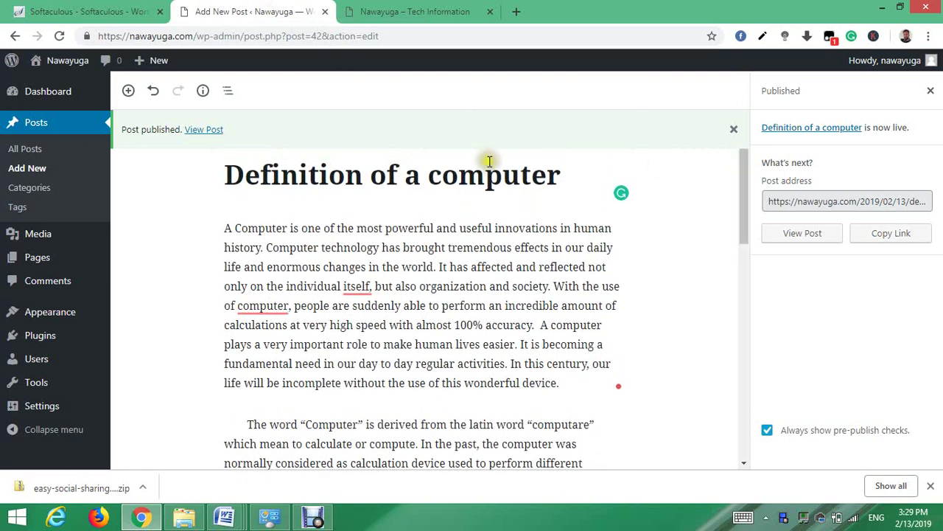
mouse_move(150, 65)
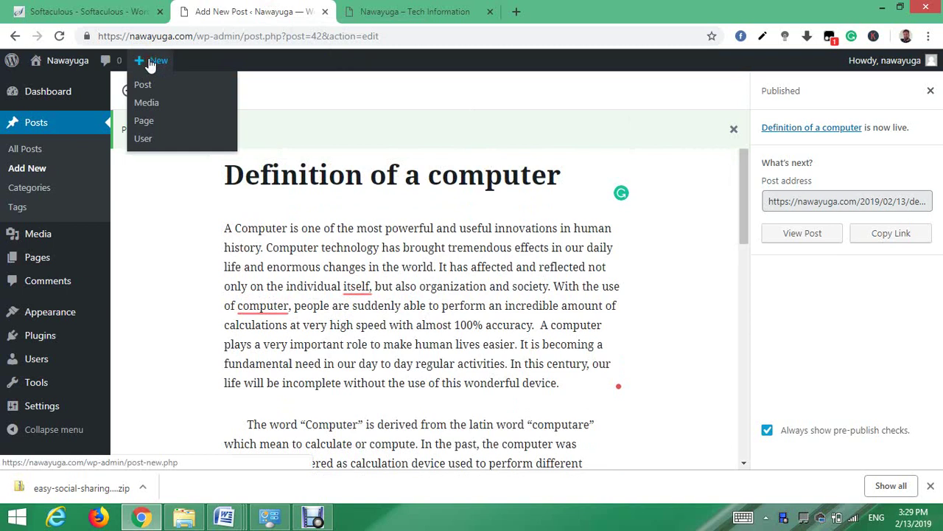
click(152, 65)
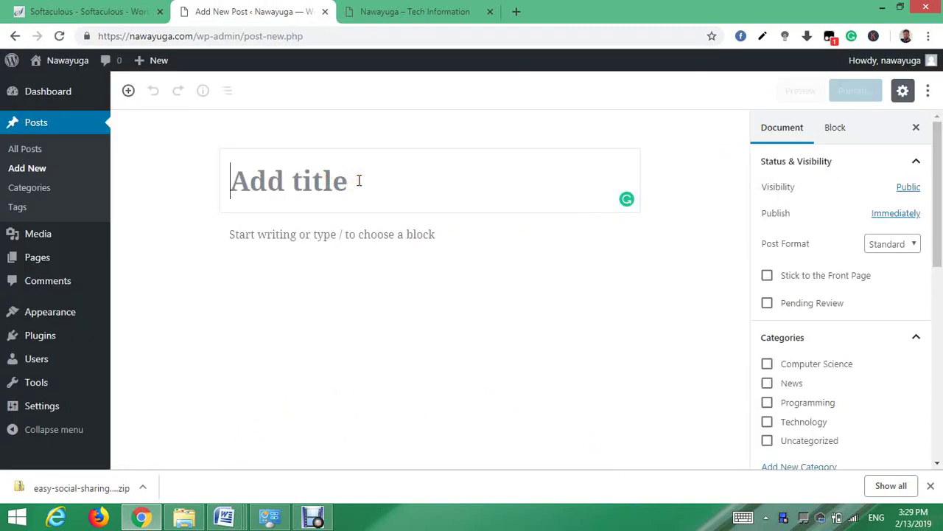
text(The Important Term of a C)
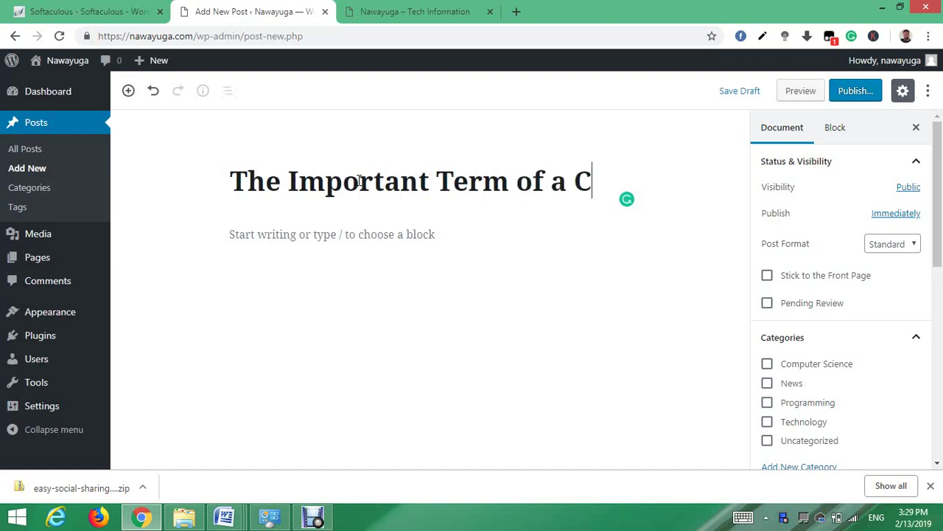
text(omputer)
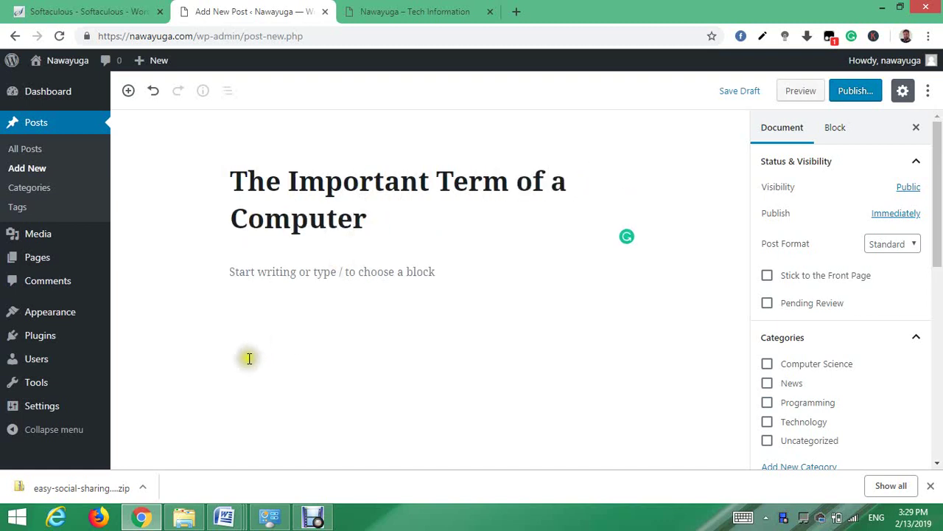
click(305, 272)
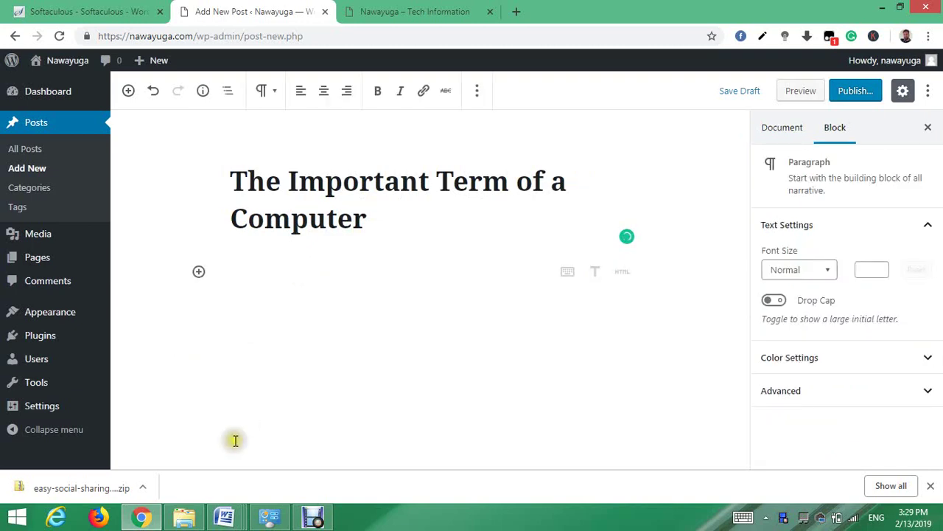
- Copy the Word text from the Important terms introduction through the Program definition
mouse_move(225, 516)
click(381, 436)
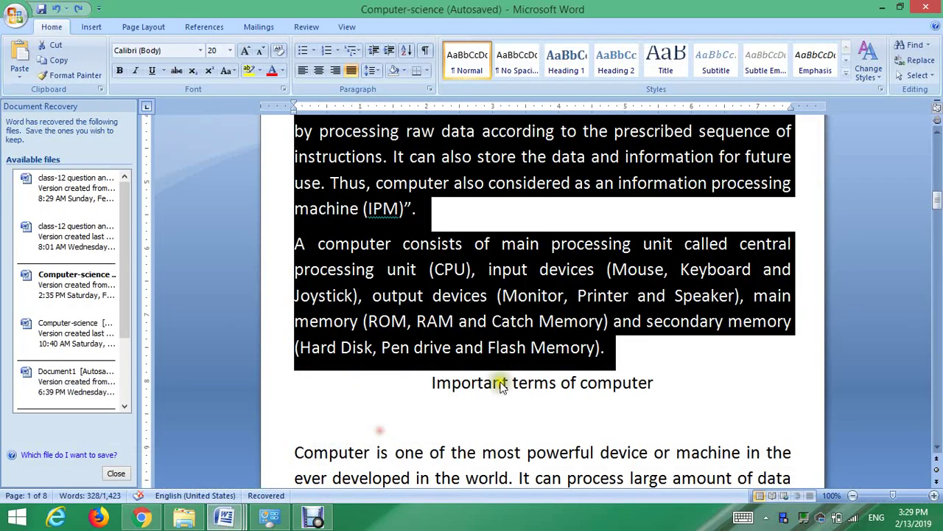
drag(937, 203, 938, 213)
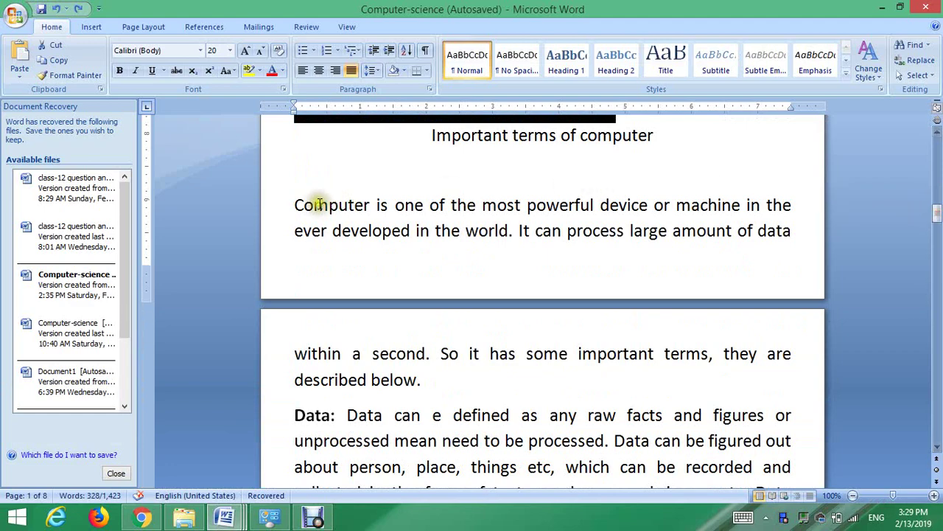
drag(294, 205, 646, 390)
click(646, 391)
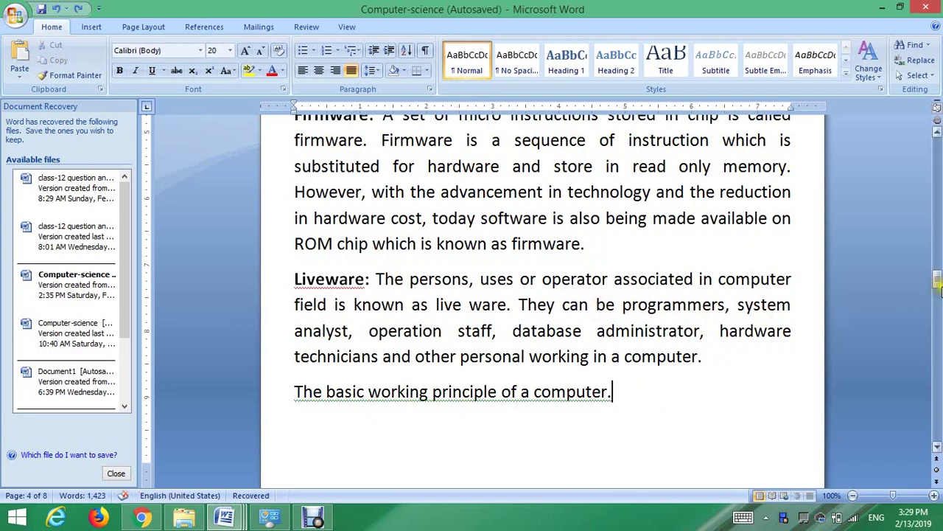
drag(938, 280, 938, 211)
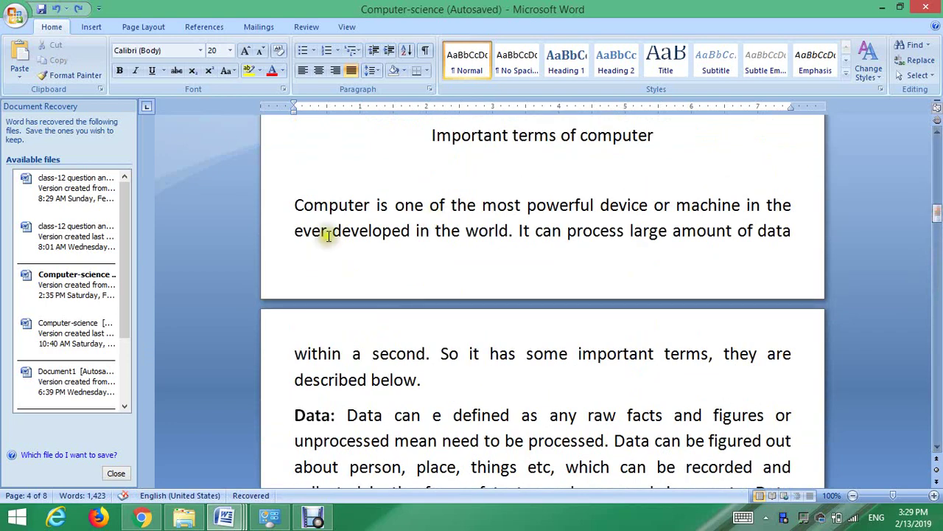
drag(295, 197, 616, 360)
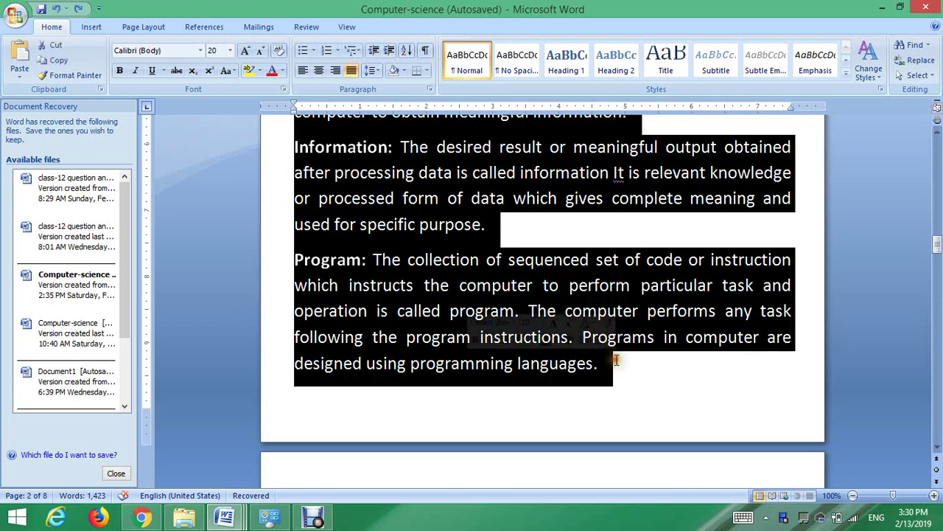
right_click(577, 294)
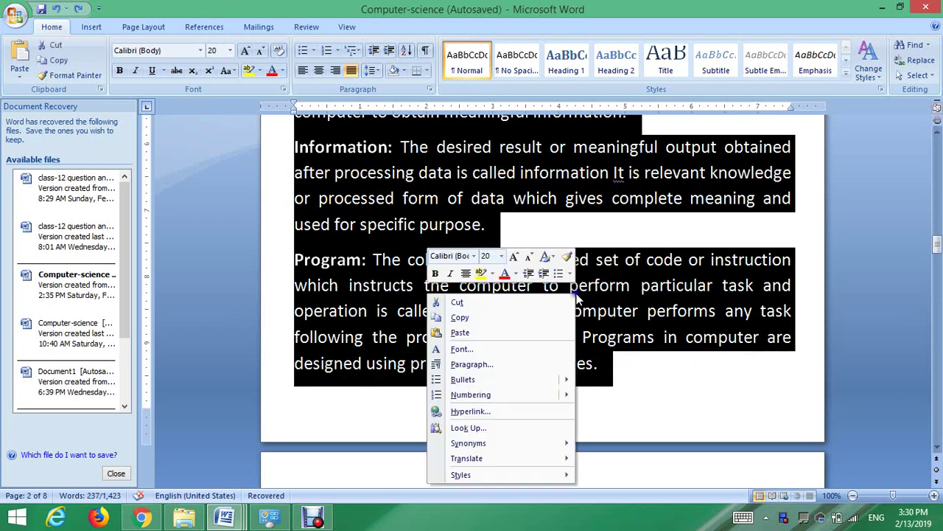
click(493, 319)
click(142, 516)
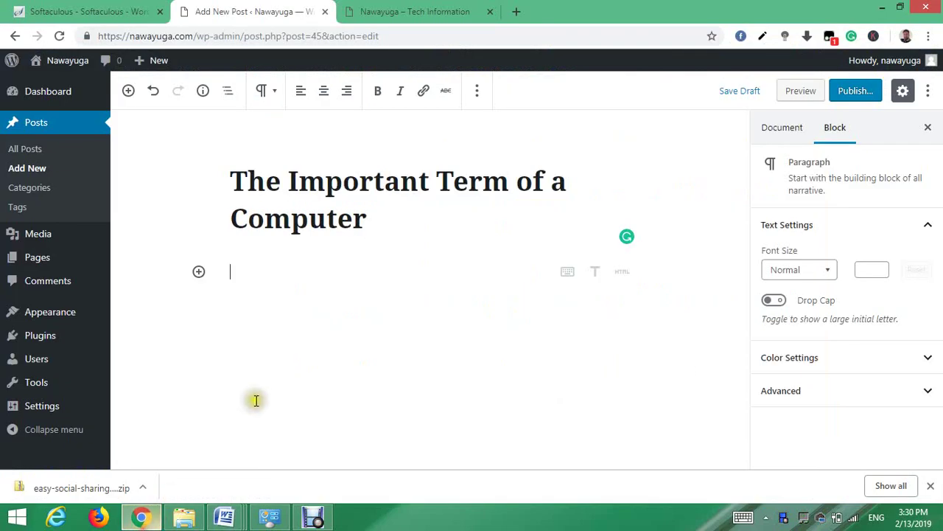
- Paste the important-terms article, set the intro to font size 20, and file it under Computer Science
key(ctrl+v)
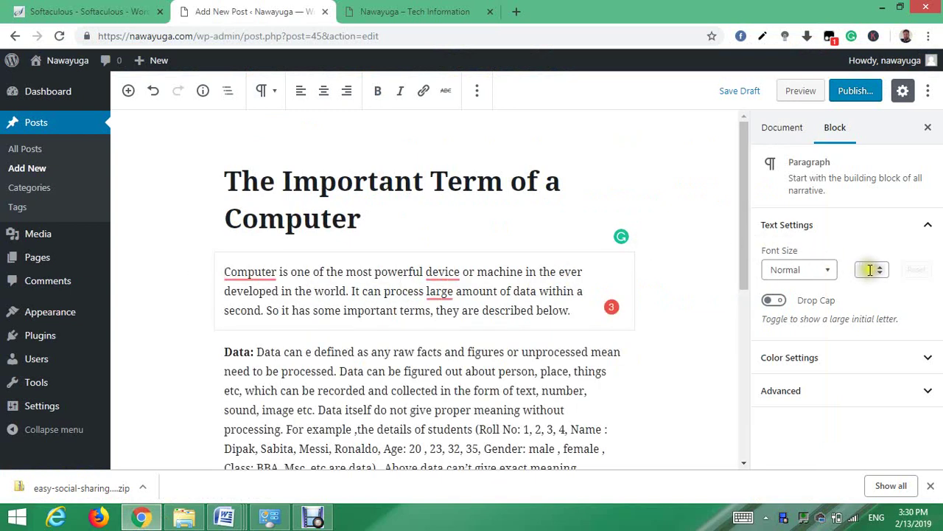
text(20)
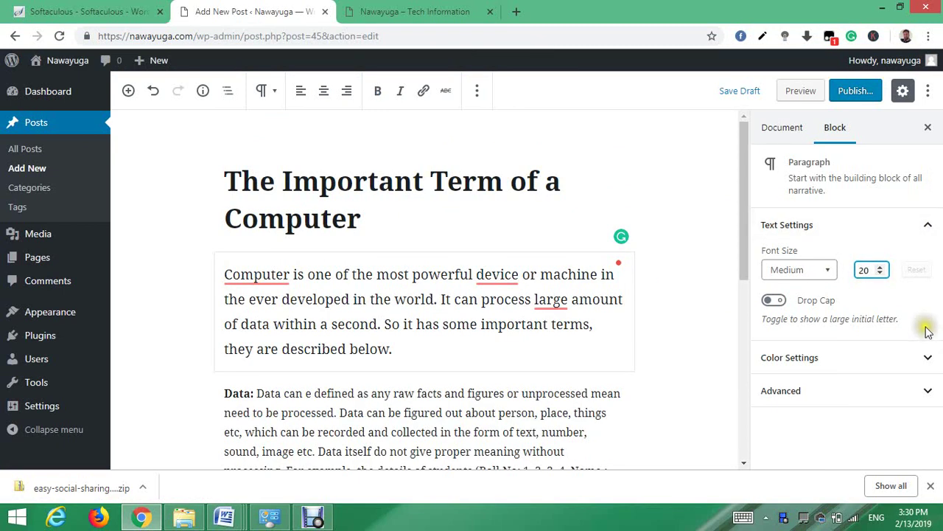
click(560, 186)
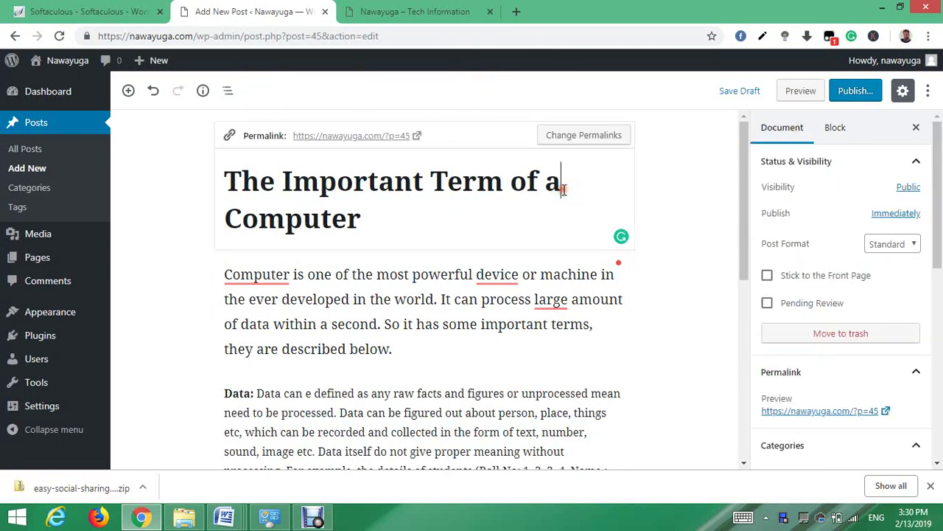
drag(940, 187, 932, 253)
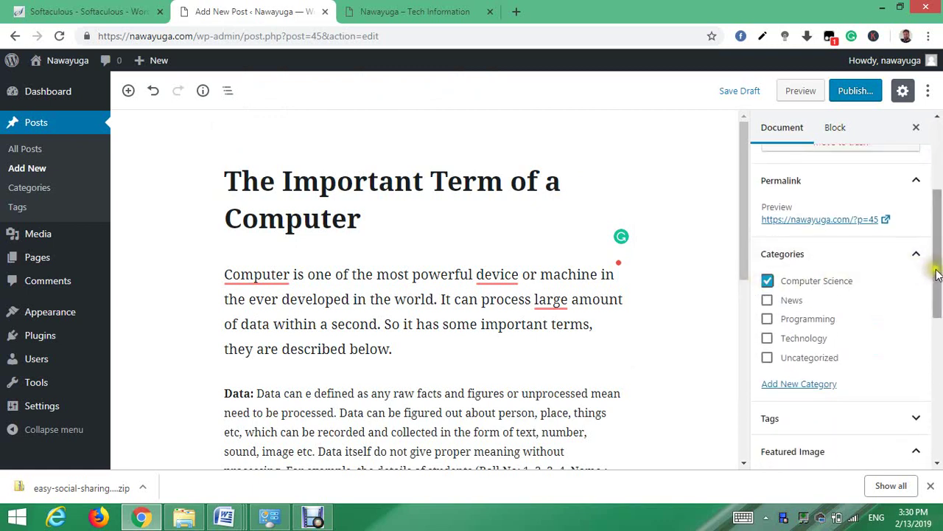
drag(937, 274, 940, 315)
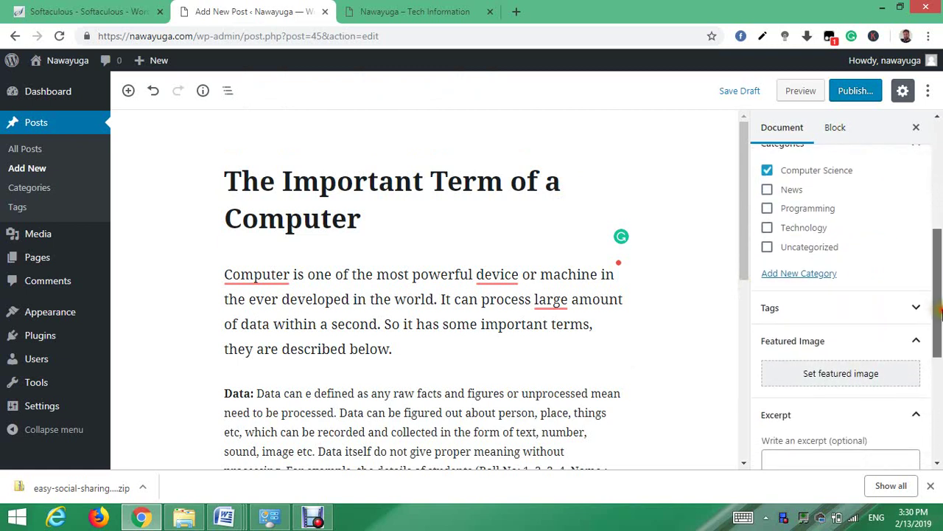
- Set the fruit photo yummy.jpg as the post's featured image
click(849, 378)
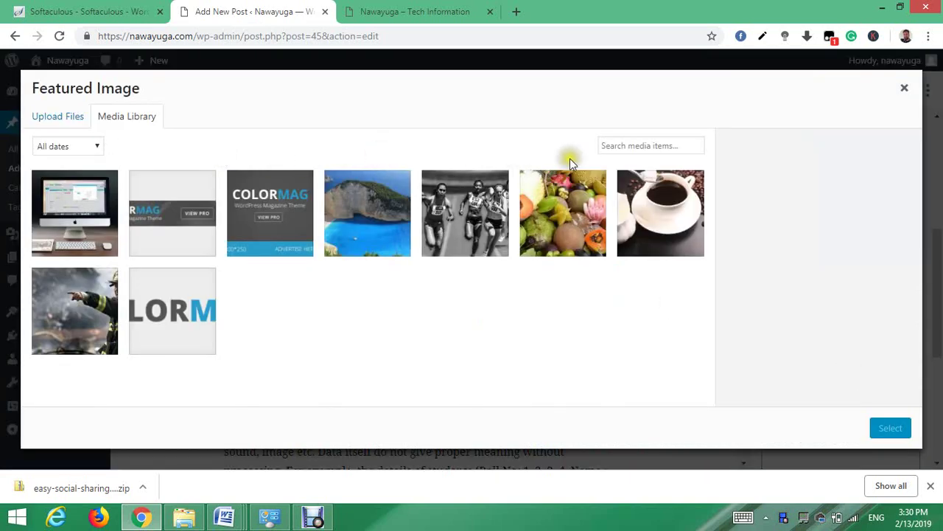
click(580, 200)
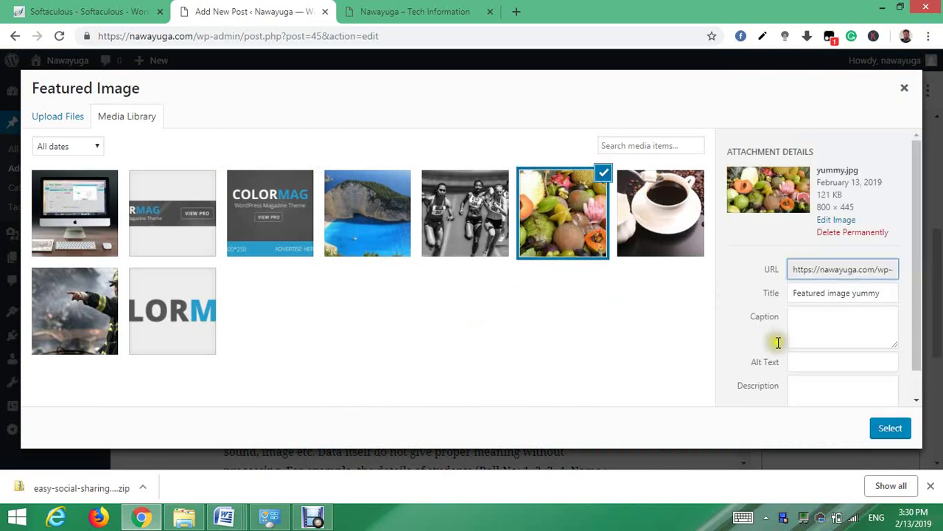
click(890, 433)
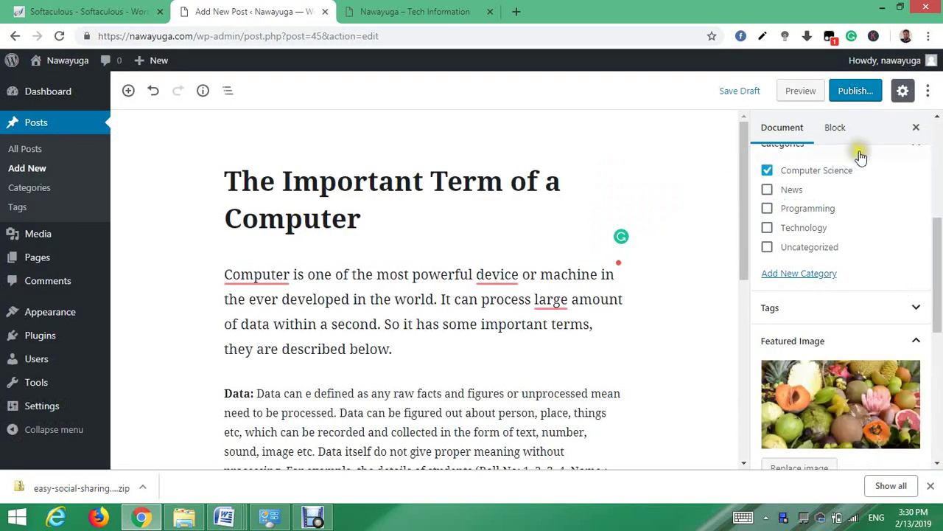
- Publish 'The Important Term of a Computer'
click(854, 91)
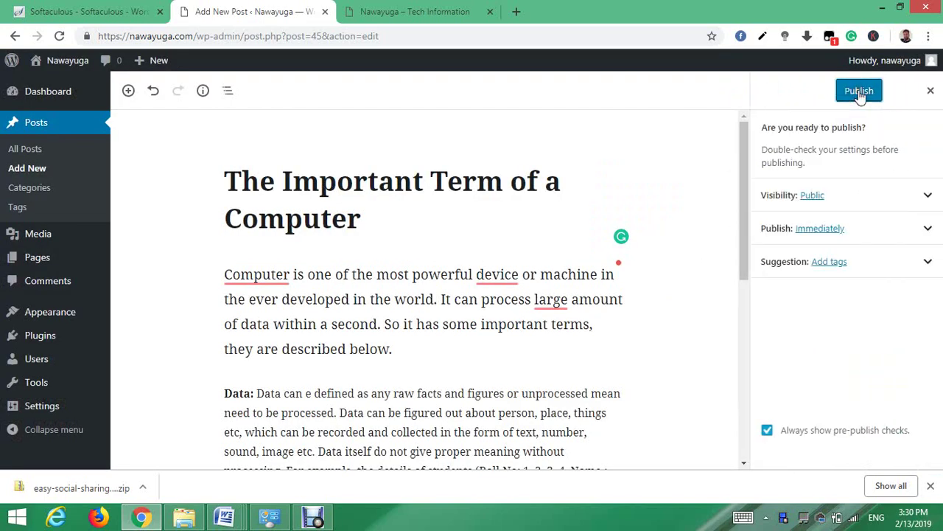
click(855, 90)
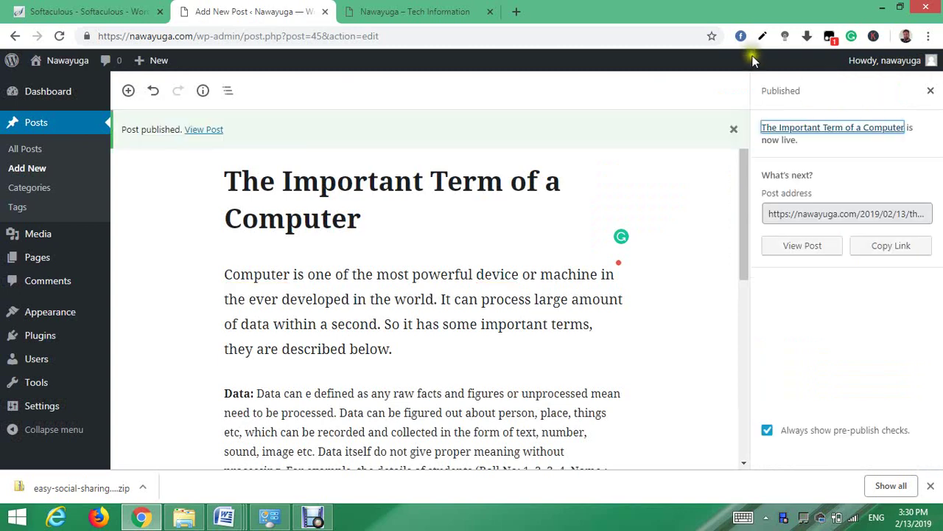
click(433, 9)
- Reload the Nawayuga homepage, check the fruit-photo post leads the slider, and go back to the editor
click(59, 36)
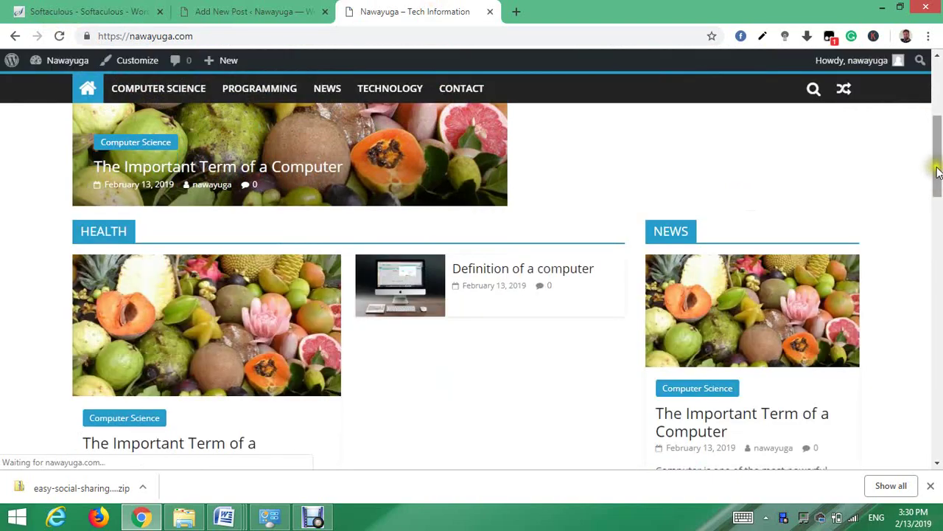
mouse_move(937, 162)
mouse_down()
mouse_move(937, 89)
mouse_move(939, 118)
mouse_move(870, 138)
mouse_move(881, 109)
mouse_move(909, 99)
mouse_move(937, 112)
mouse_move(938, 274)
mouse_move(935, 91)
mouse_up()
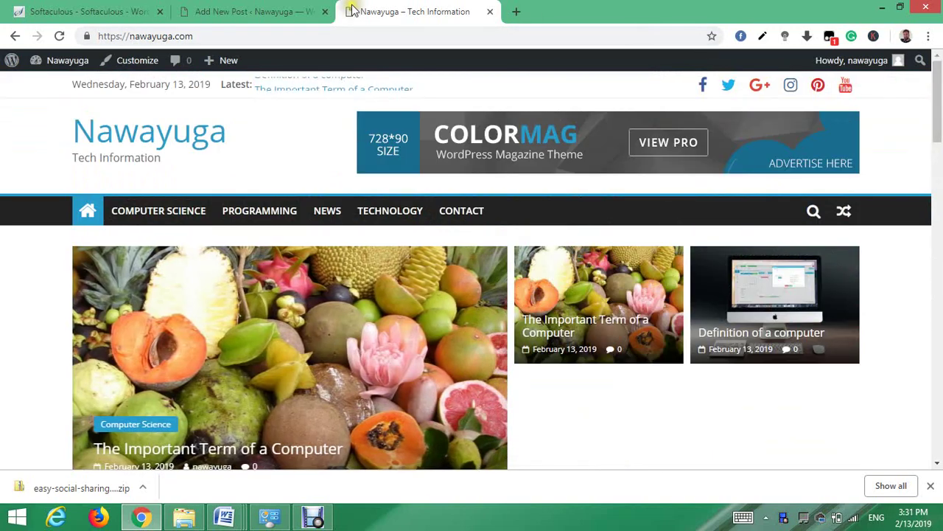
click(254, 10)
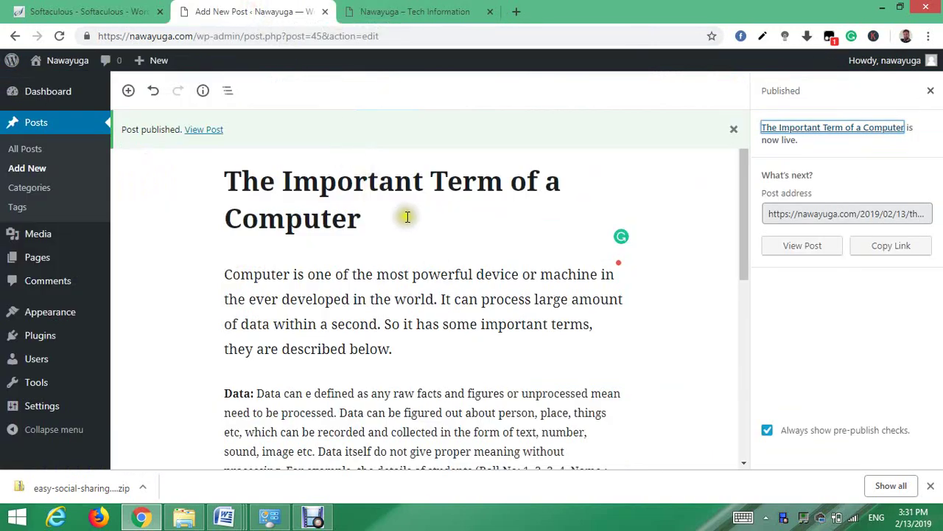
- Create a post titled 'The basic working principle of a computer' and paste the article into its body
mouse_move(141, 62)
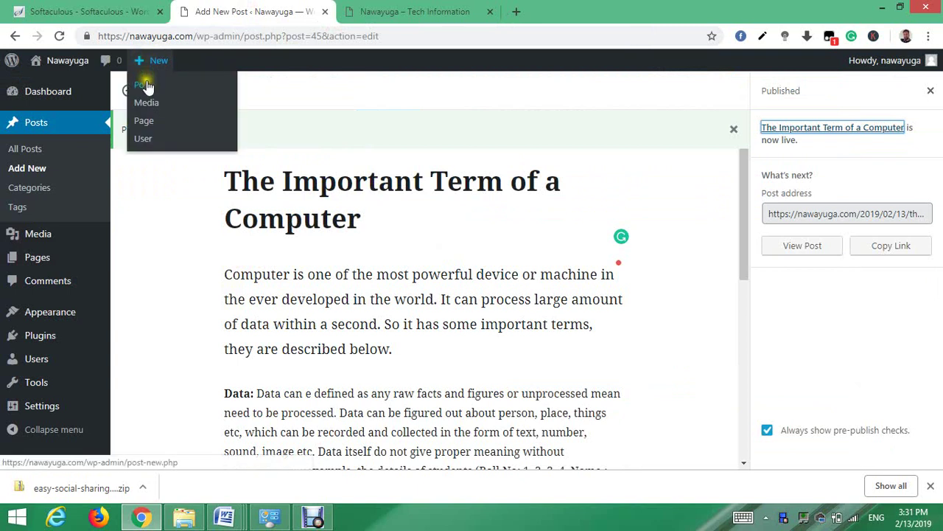
click(147, 86)
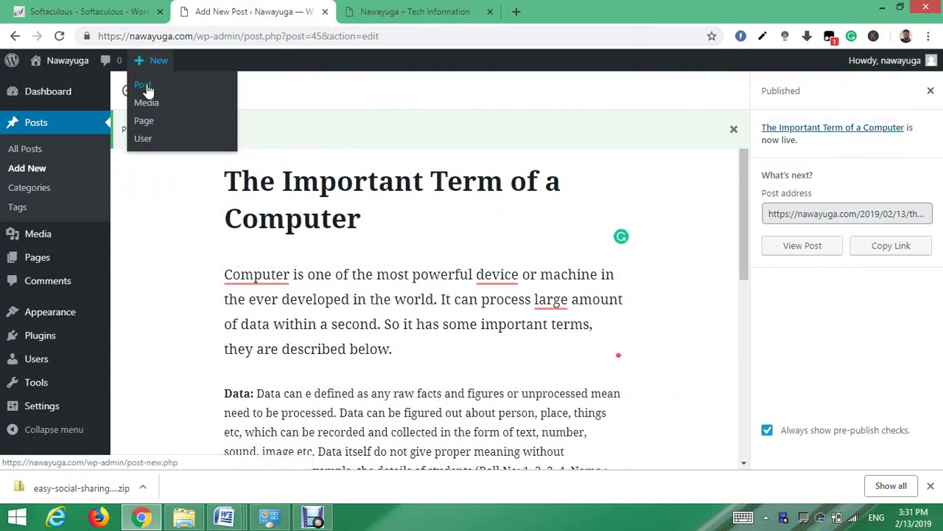
click(146, 86)
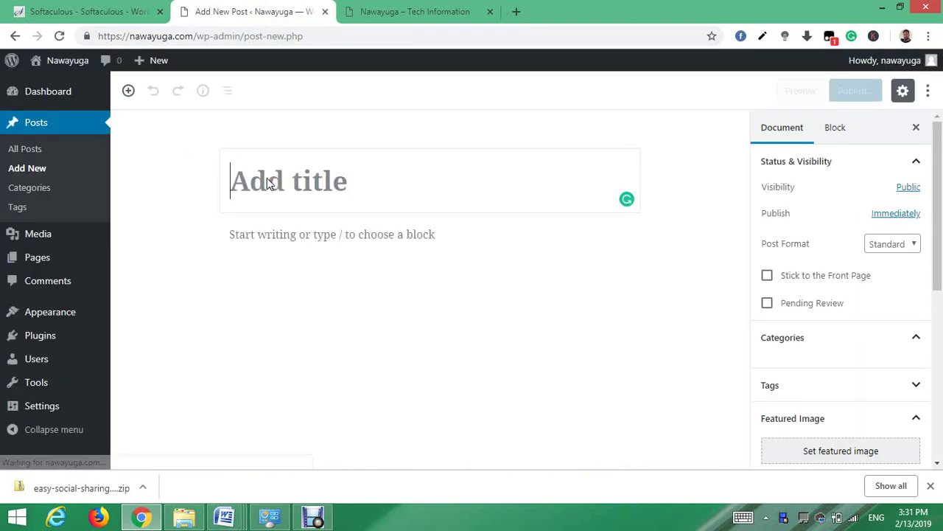
click(293, 181)
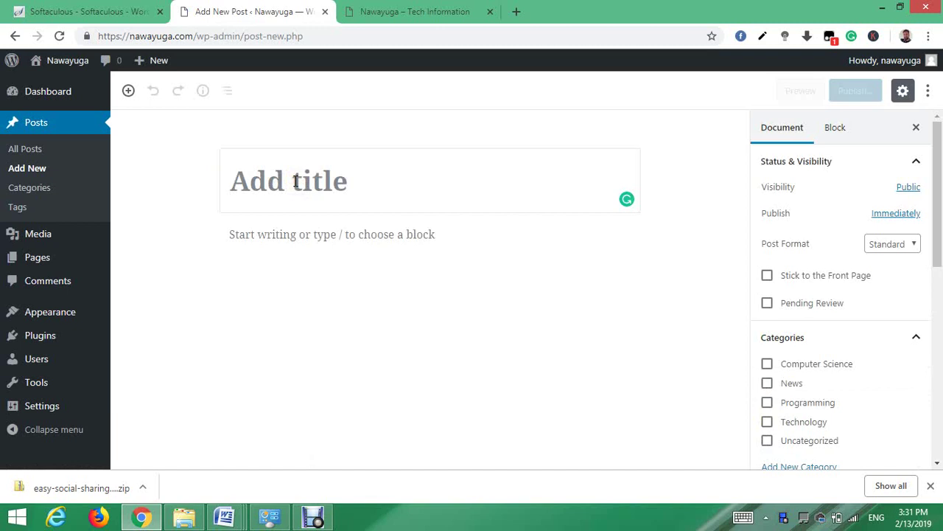
text(The basic principle of)
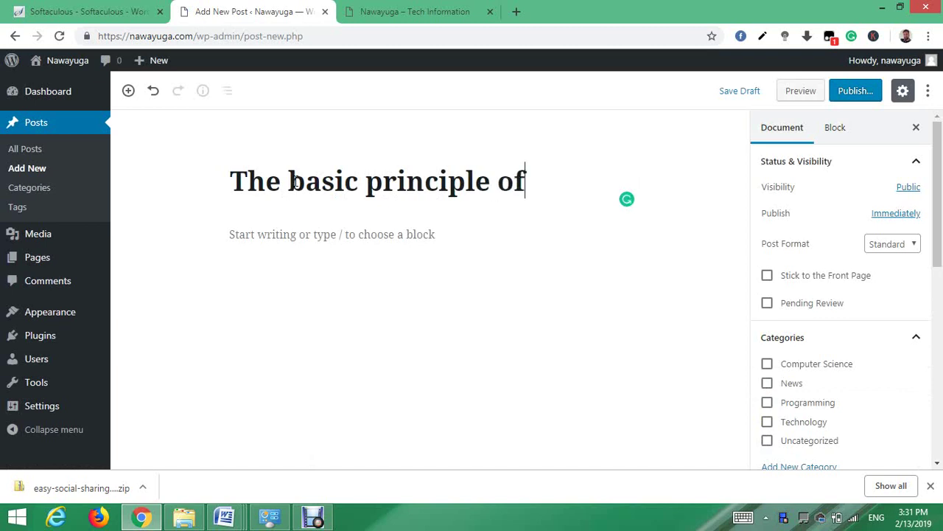
key(BackSpace)
key(BackSpace)
key(BackSpace)
key(BackSpace)
key(BackSpace)
key(BackSpace)
key(BackSpace)
key(BackSpace)
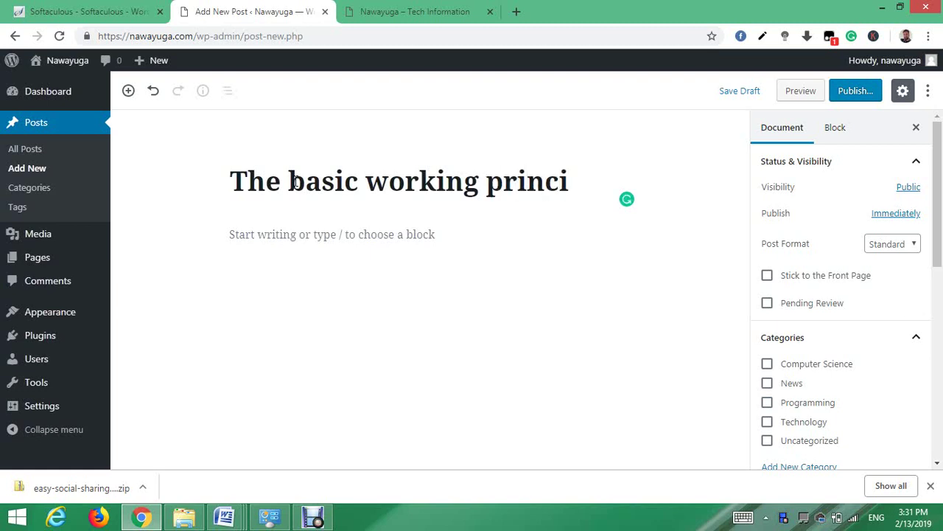
text(e of a com)
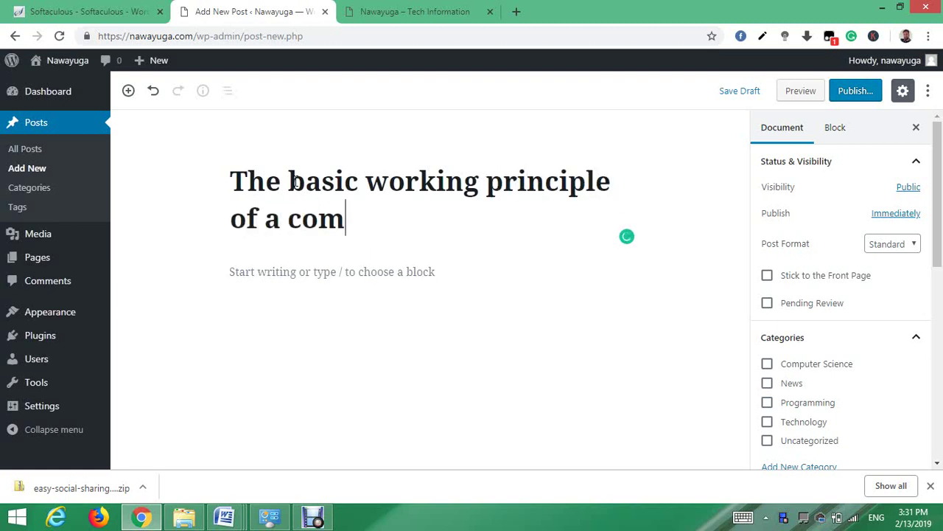
text(puter)
click(335, 271)
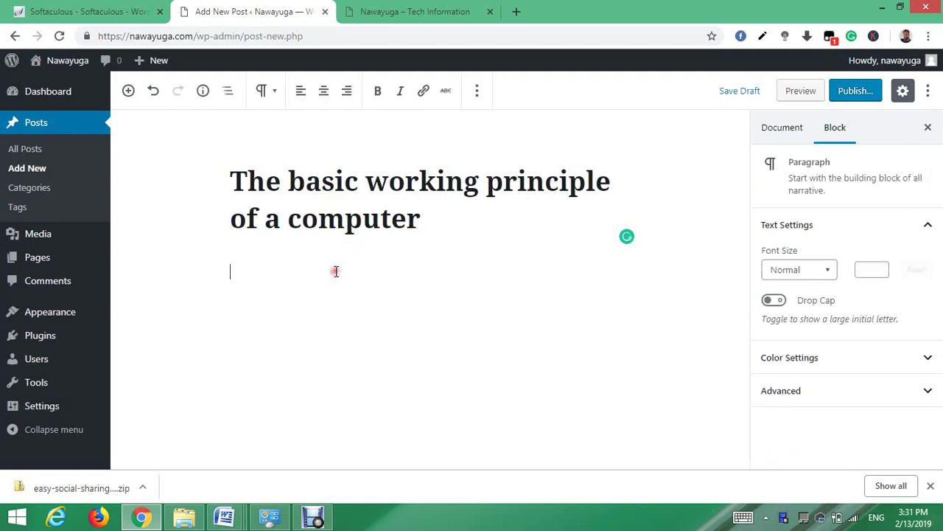
key(ctrl+v)
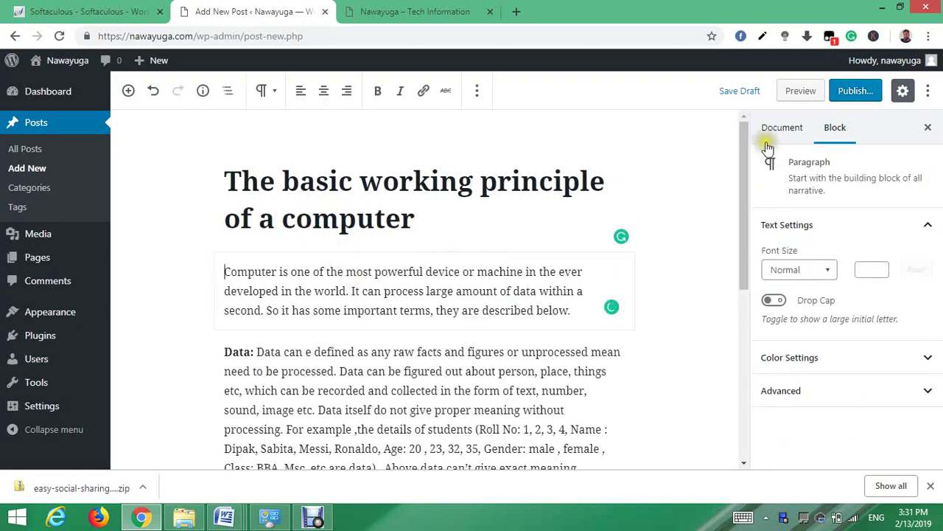
- File the post under the Computer Science category
click(442, 205)
drag(930, 173, 936, 221)
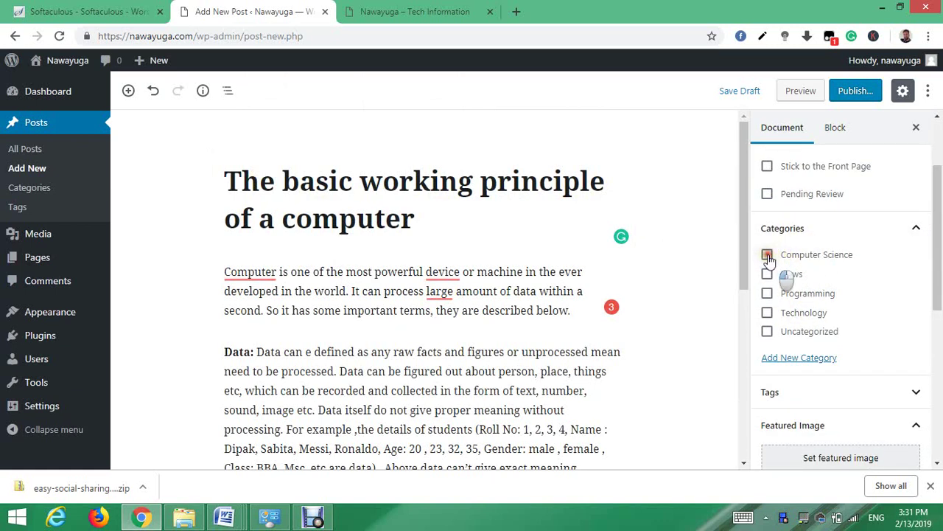
scroll(934, 265, down, 2)
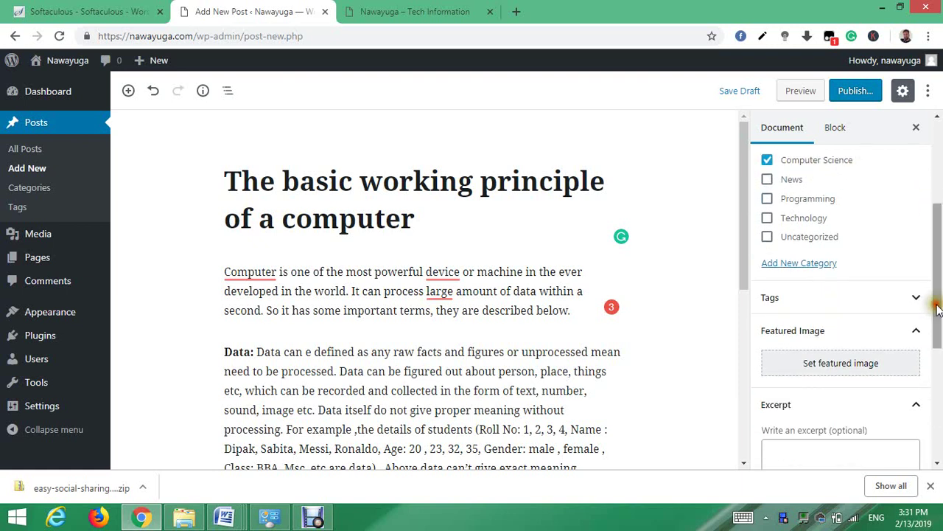
- Set fireman.jpg as the post's featured image
click(839, 362)
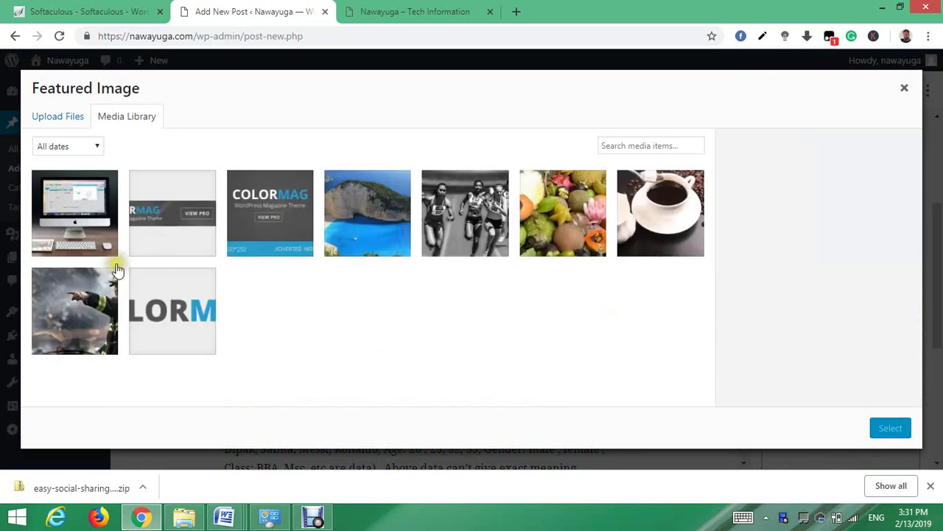
click(88, 279)
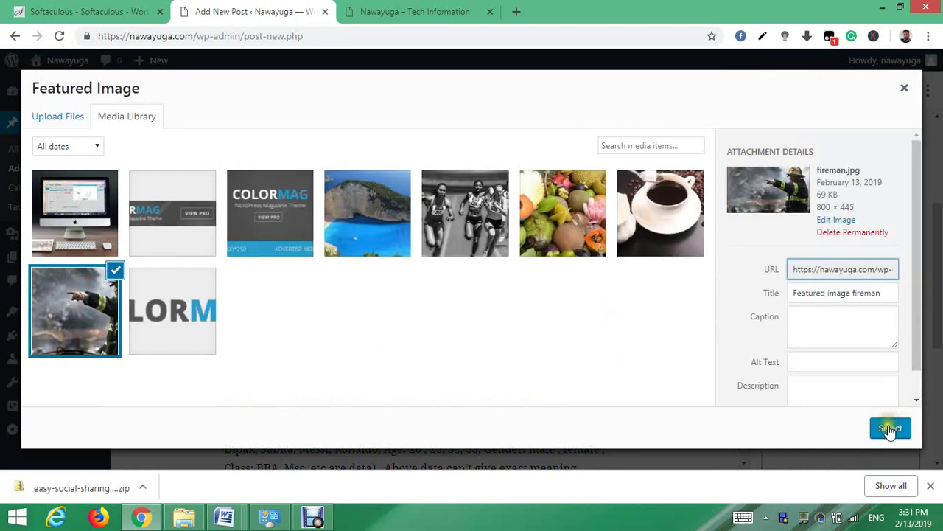
click(890, 428)
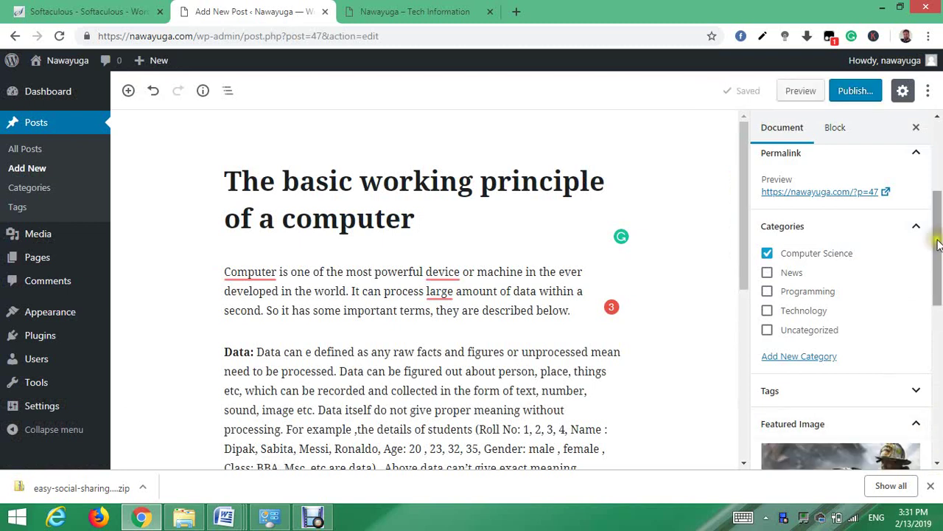
- Publish the post with fireman.jpg as featured image, confirming in the pre-publish panel
scroll(939, 246, up, 2)
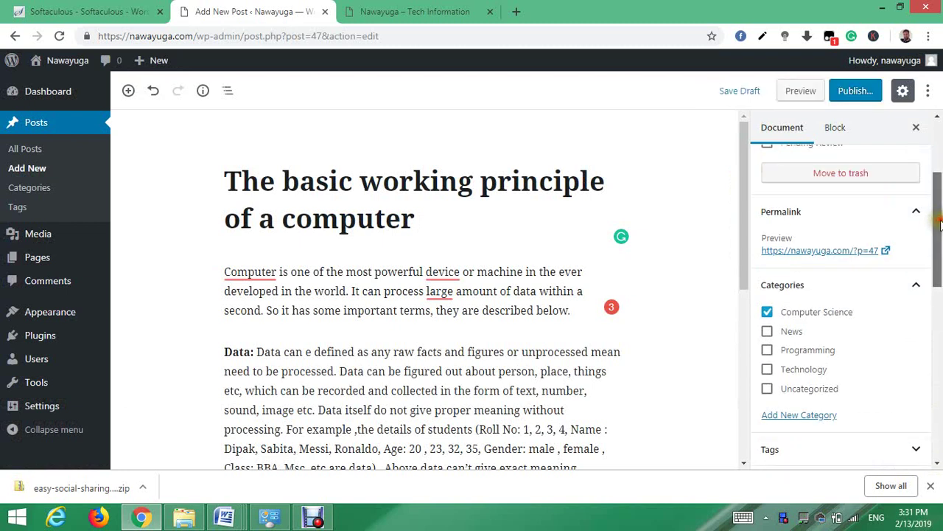
click(854, 90)
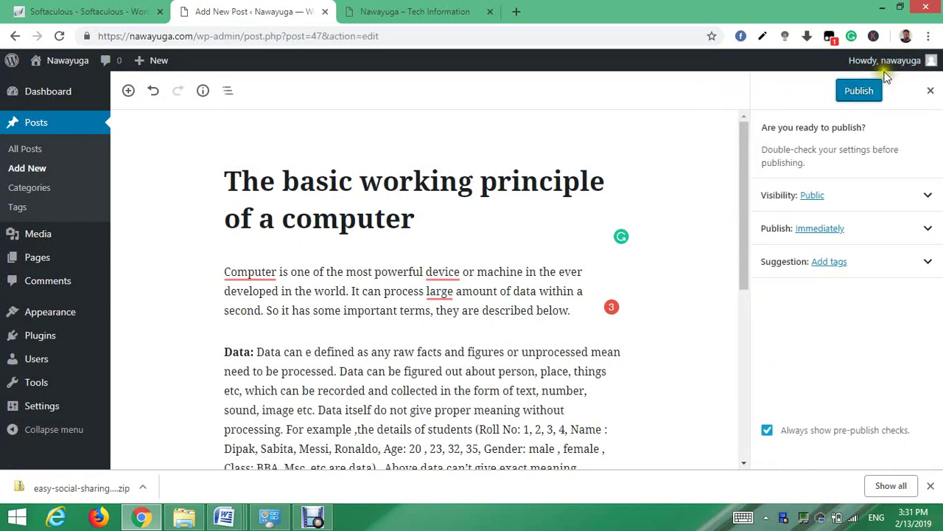
click(855, 93)
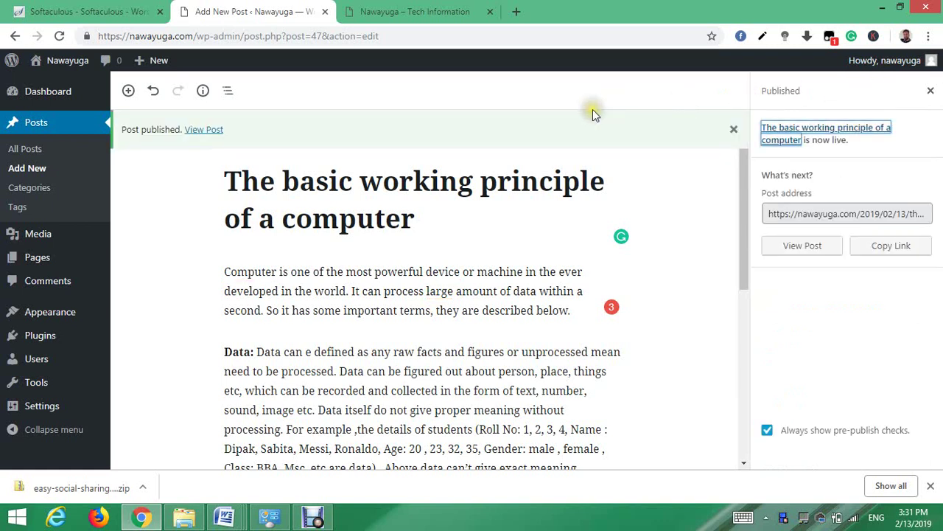
mouse_move(159, 63)
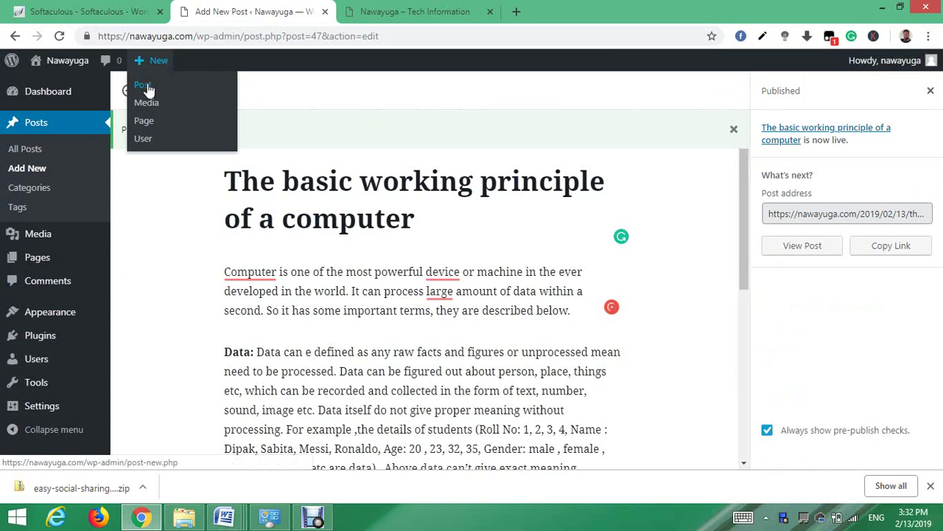
- Start a fourth post, paste the Computer, Data and Processing text, and correct the title to 'This is Another Post'
click(146, 86)
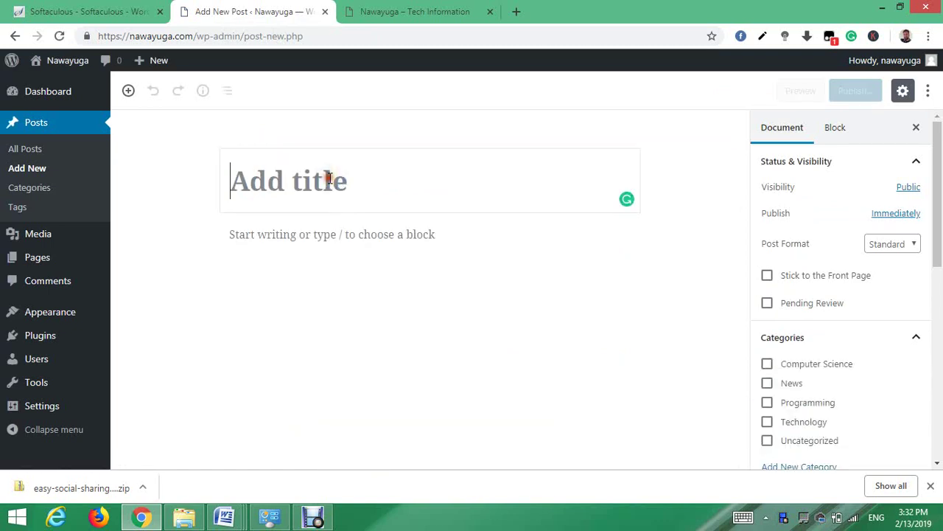
text(This is Another Poste)
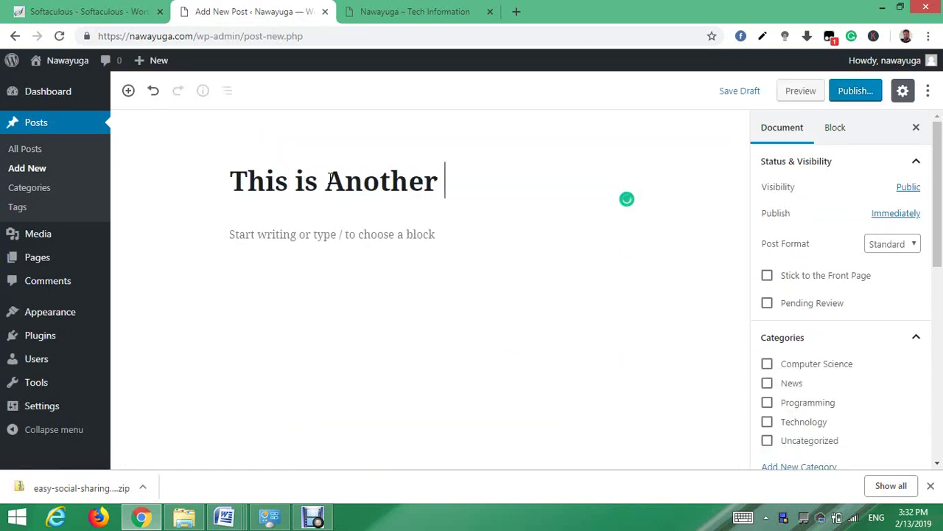
click(322, 233)
key(ctrl+v)
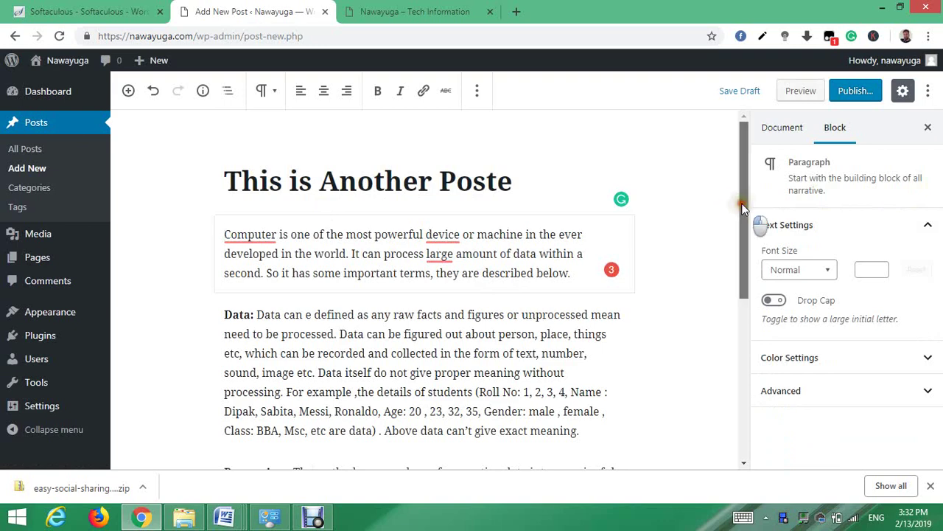
drag(742, 201, 743, 243)
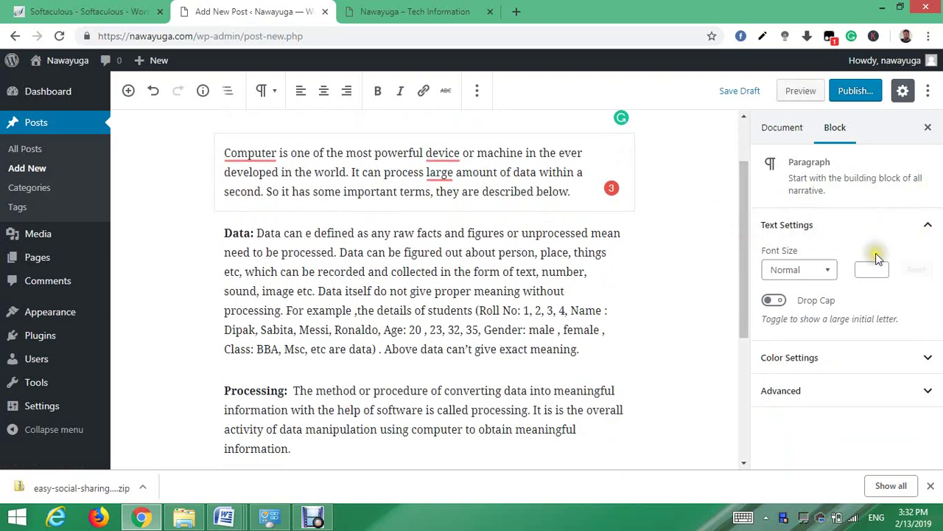
drag(743, 238, 743, 189)
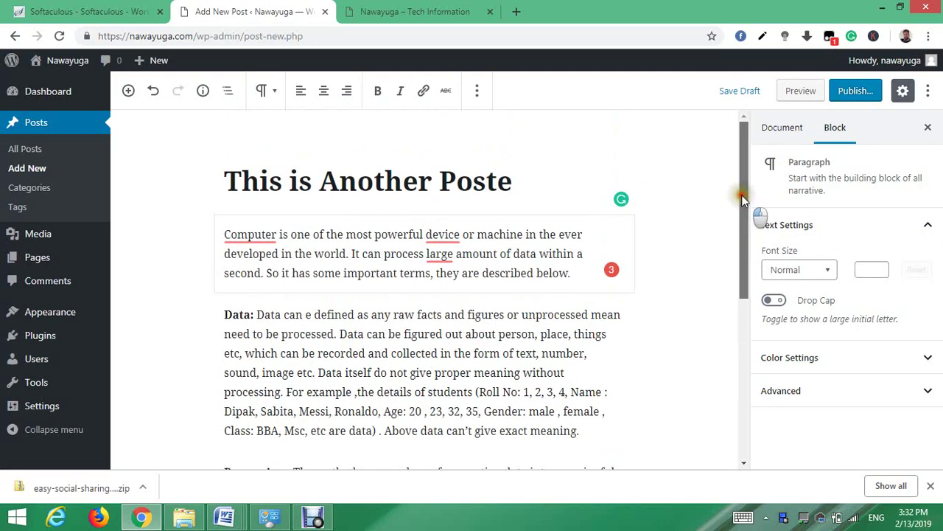
click(569, 179)
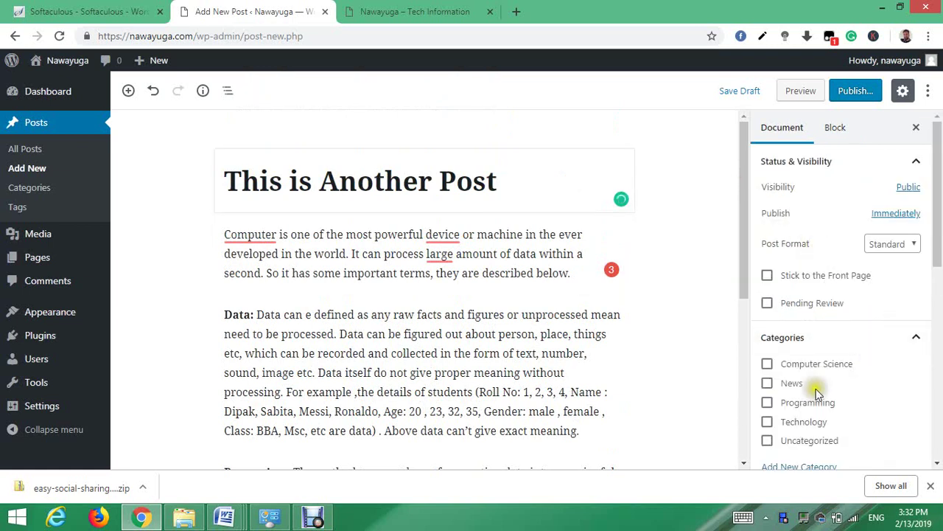
- Move the post from Uncategorized to the Programming category
click(768, 442)
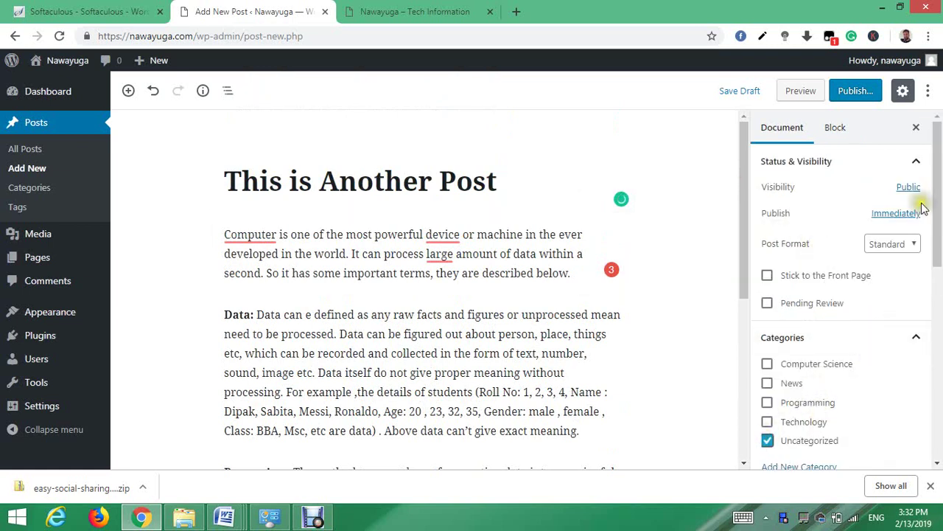
drag(938, 213, 939, 244)
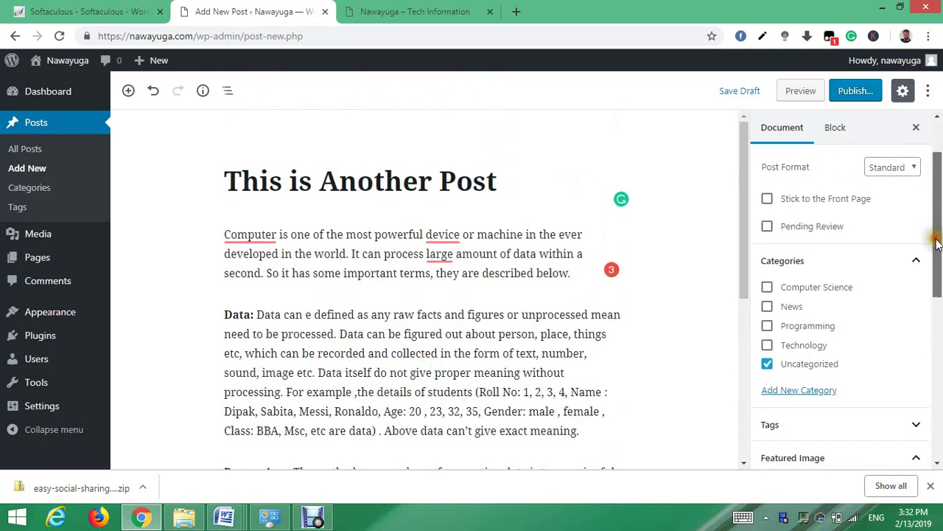
click(768, 362)
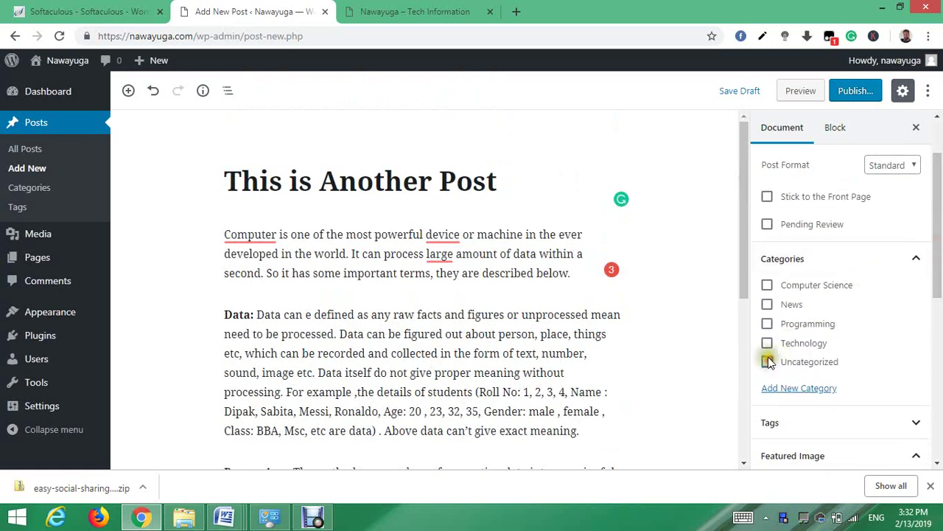
click(767, 324)
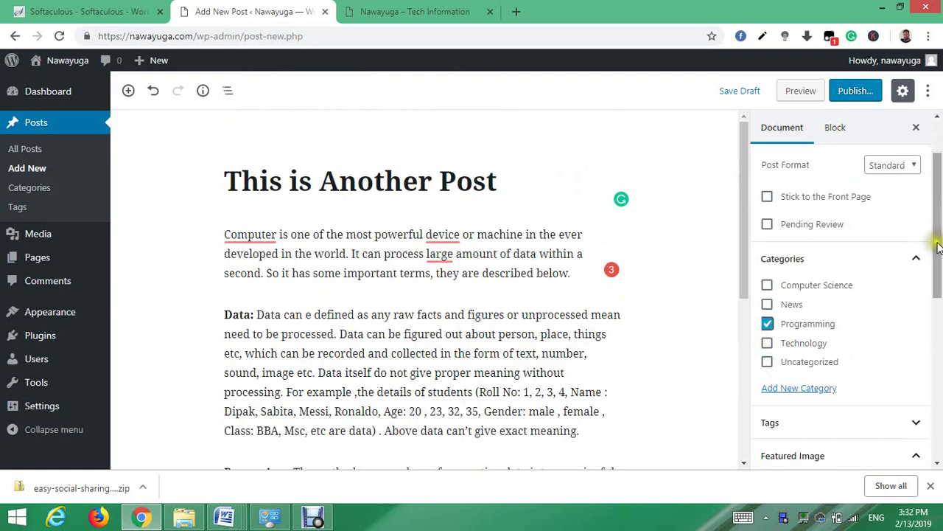
drag(941, 249, 941, 283)
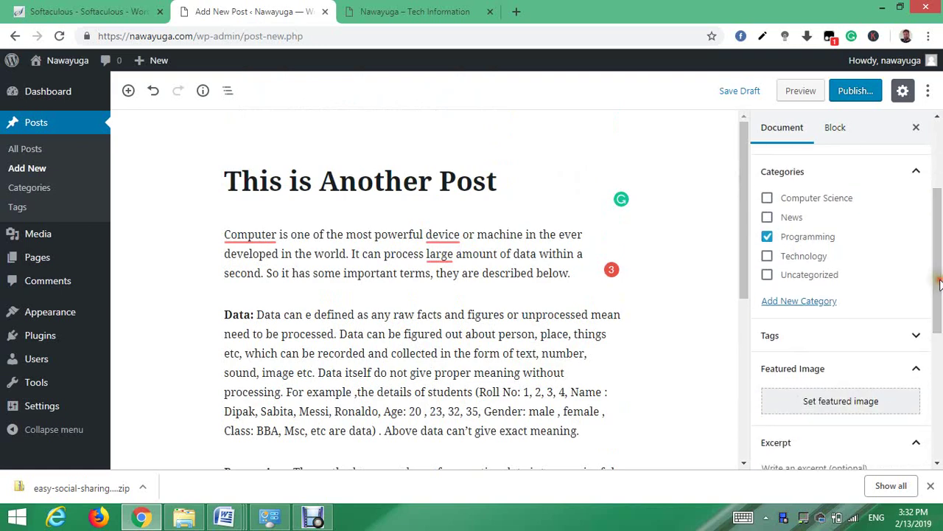
- Upload basic-part-of-computer.jpeg and use it as the featured image
click(860, 406)
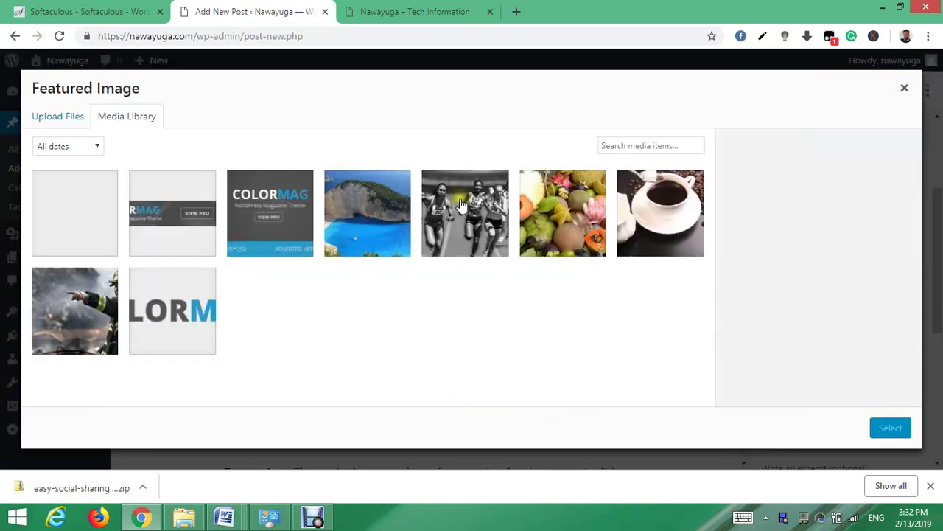
click(59, 117)
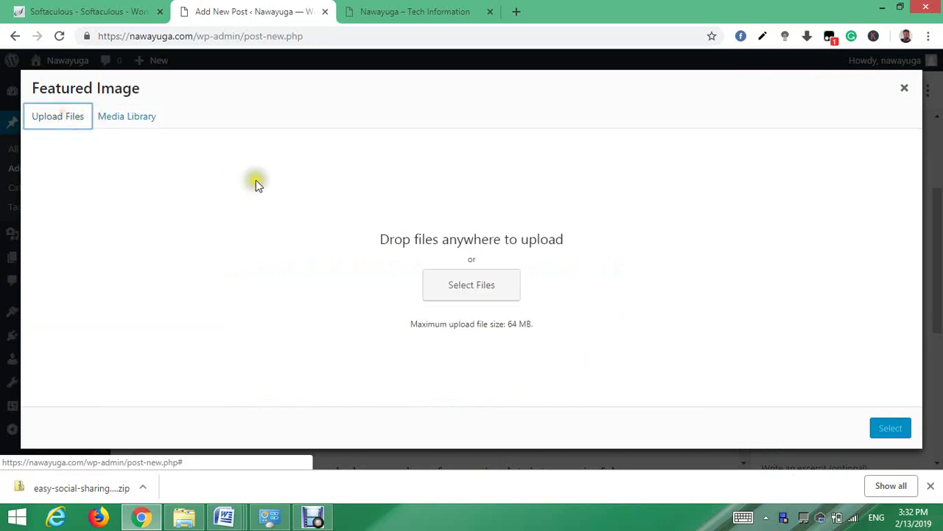
click(468, 283)
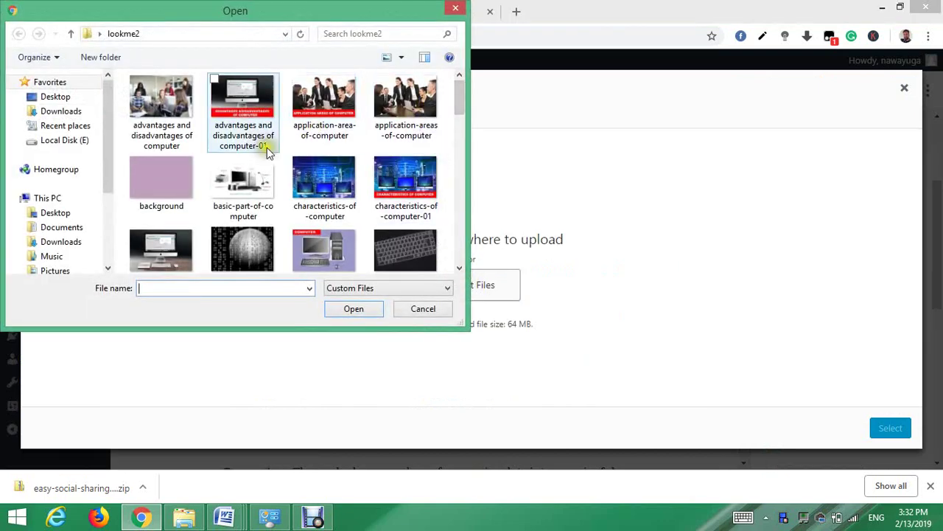
double_click(242, 170)
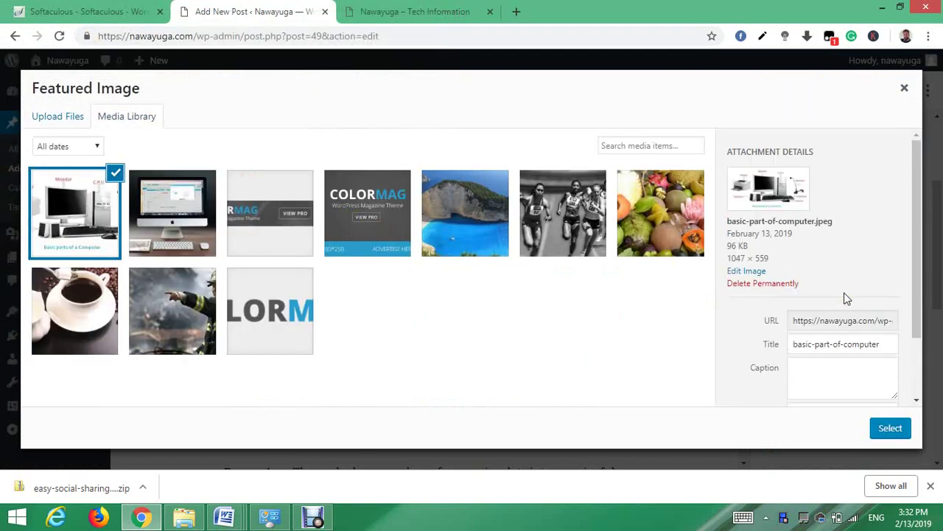
click(888, 426)
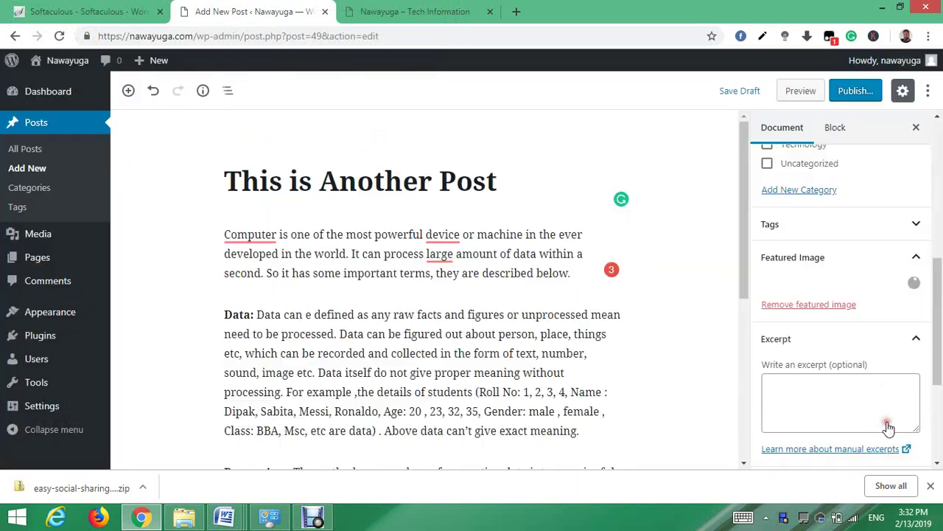
- Publish 'This is Another Post' and view the site's homepage
click(853, 91)
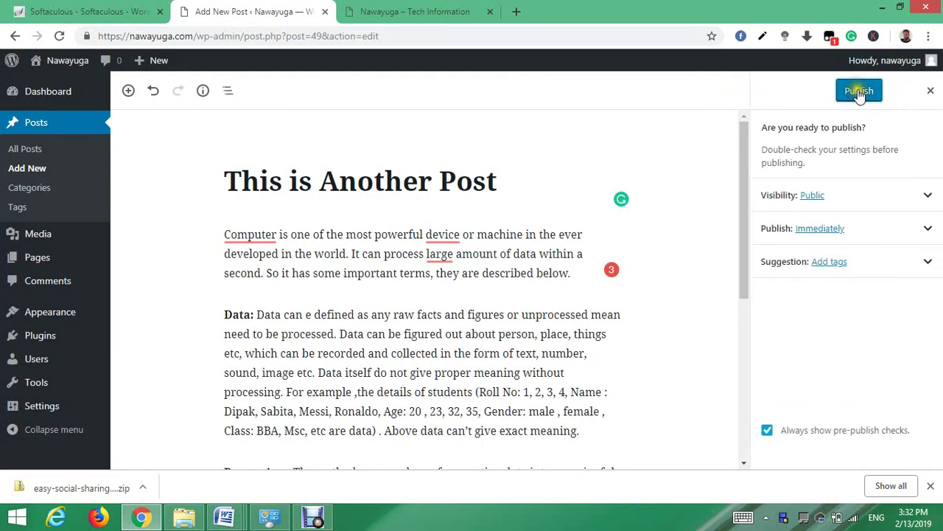
click(859, 91)
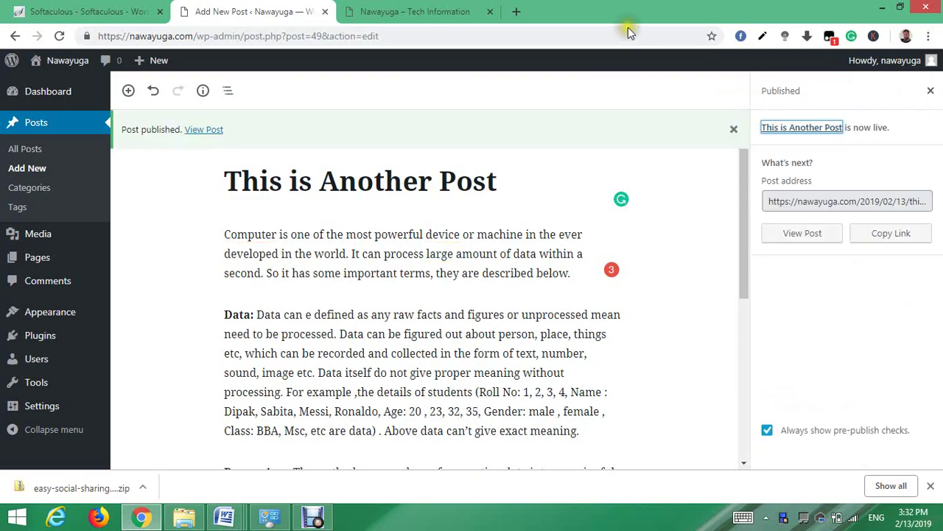
click(433, 12)
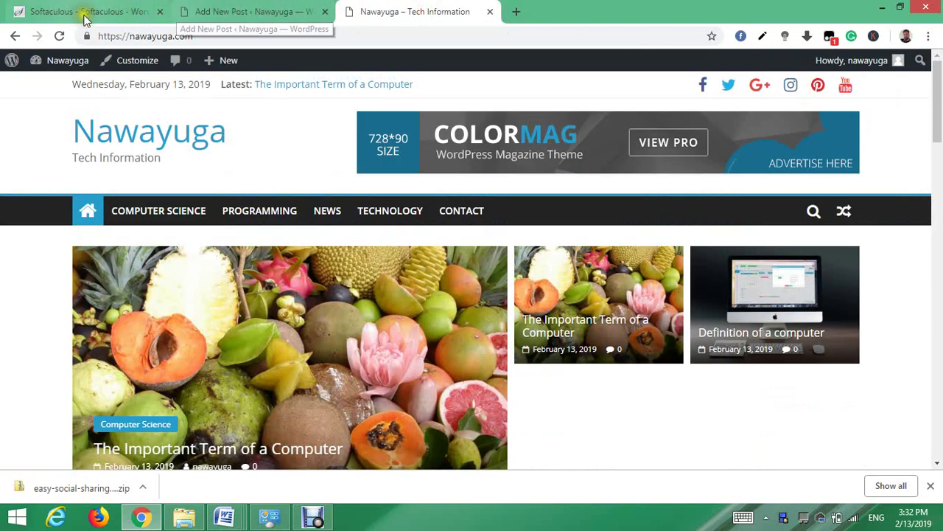
- Reload the homepage to see 'This is Another Post' leading the slider, then go back to its editor
click(60, 36)
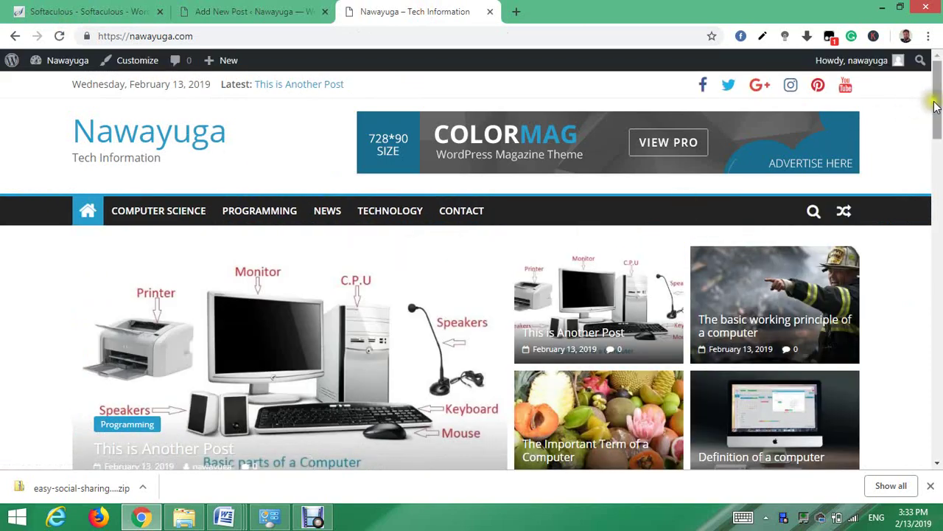
mouse_move(937, 107)
mouse_down()
mouse_move(922, 364)
mouse_move(939, 269)
mouse_move(939, 103)
mouse_up()
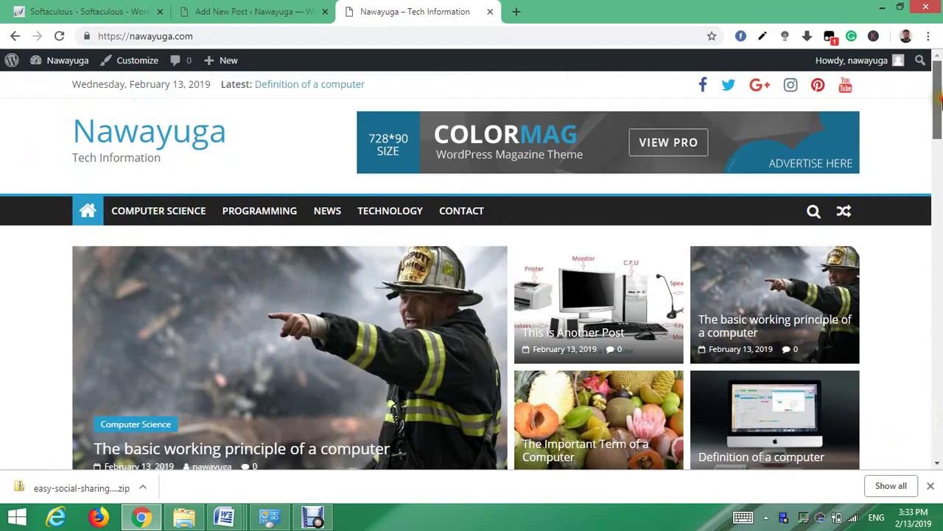
click(234, 12)
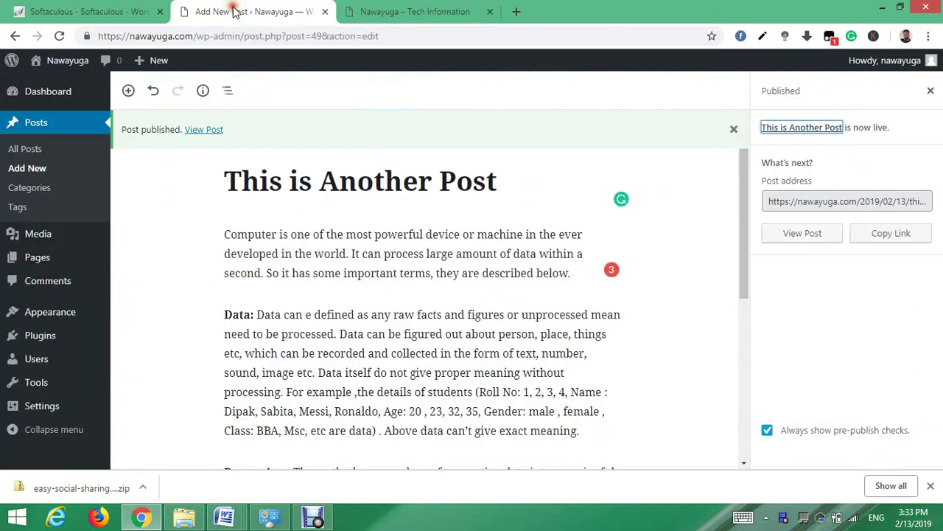
- Go to Appearance > Customize to load the Nawayuga theme customizer
mouse_move(44, 313)
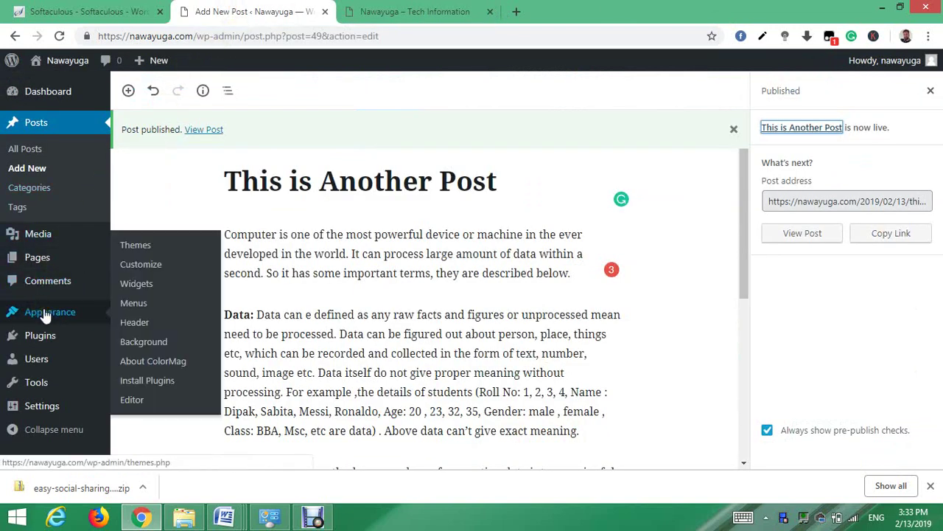
click(151, 265)
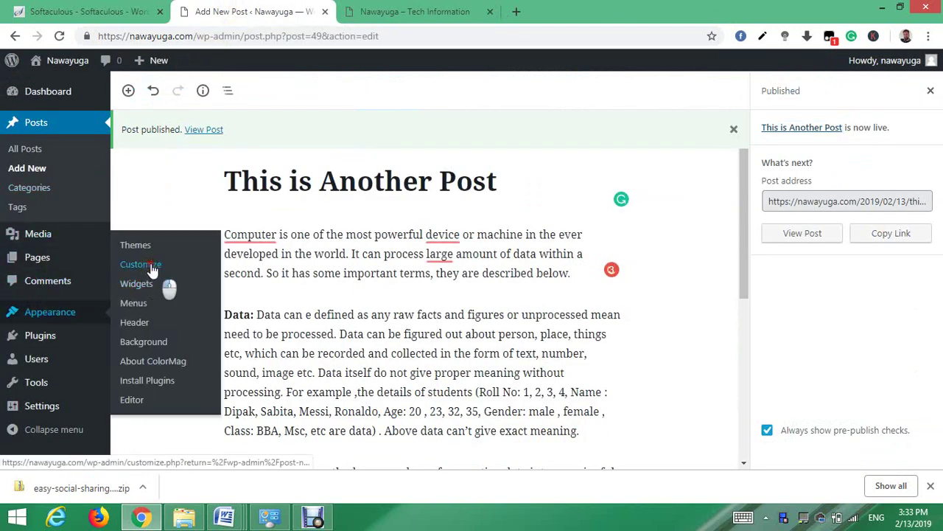
click(152, 269)
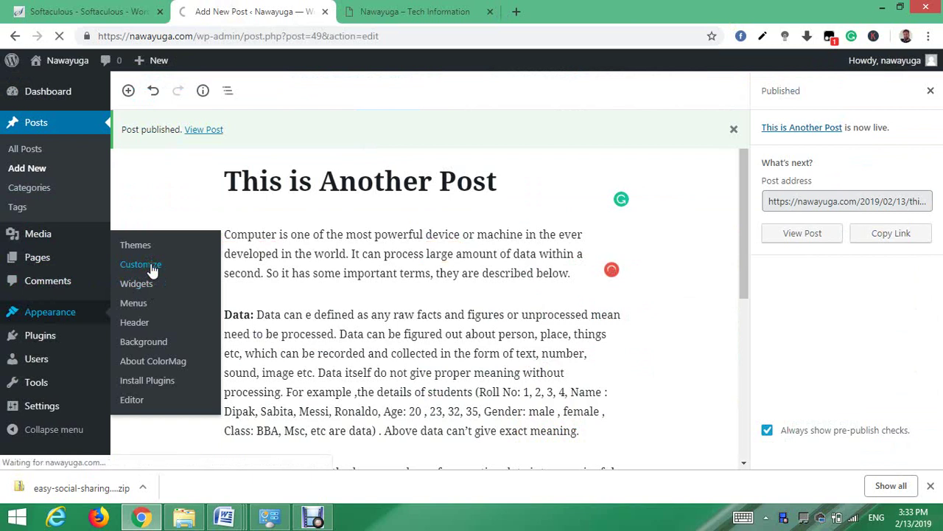
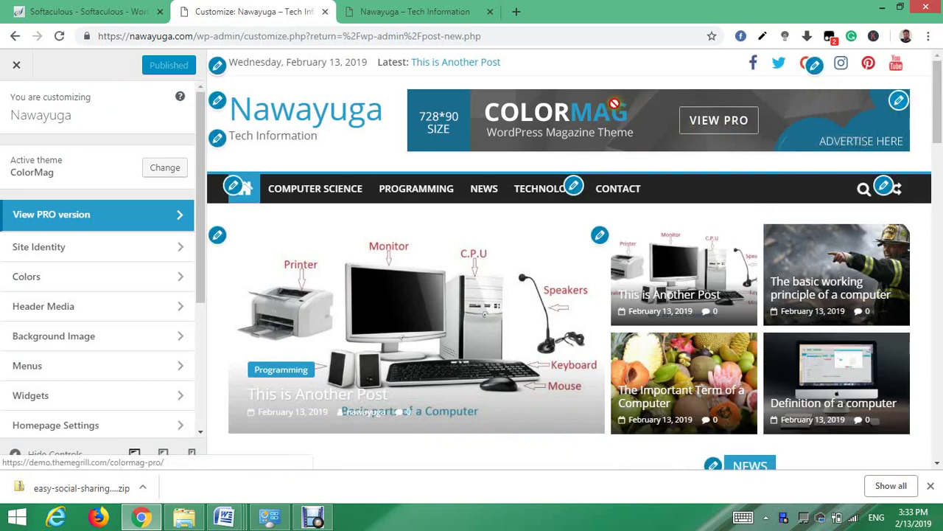
- Open the Header Sidebar's TG: 728x90 Advertisement widget from the header banner's edit pencil
click(898, 101)
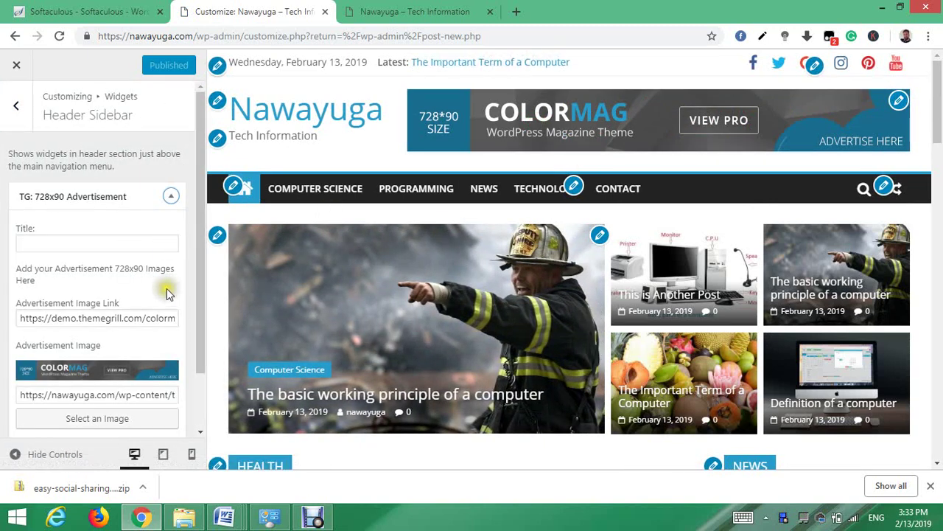
drag(197, 272, 202, 334)
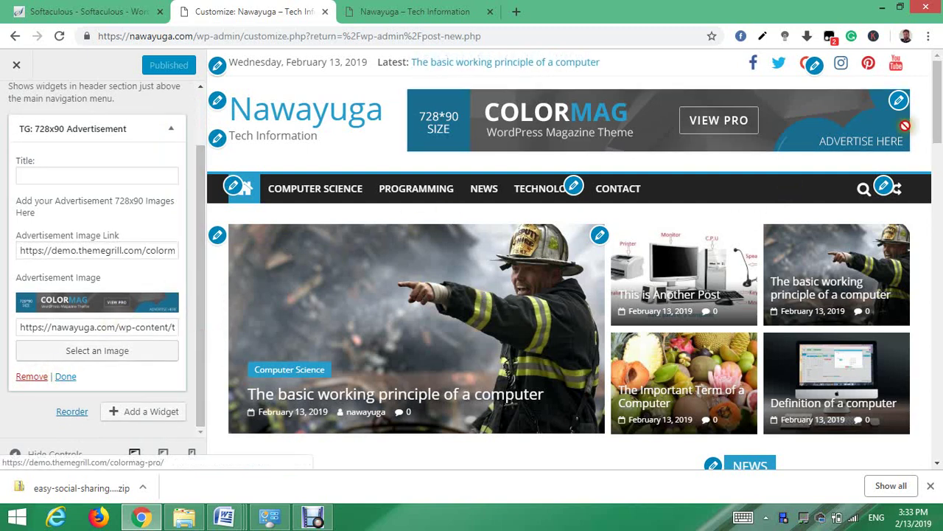
drag(938, 112, 939, 168)
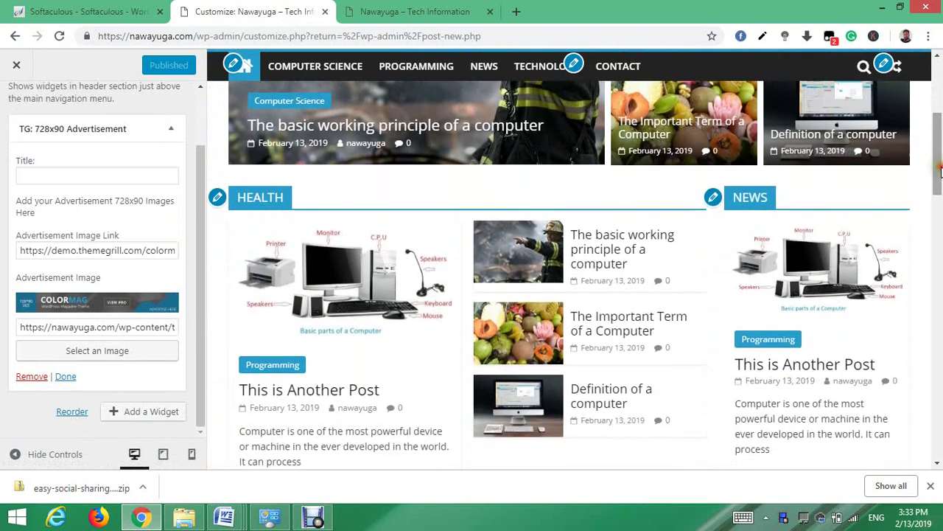
- Open the HEALTH section widget and retitle it 'Computer Science'
click(218, 199)
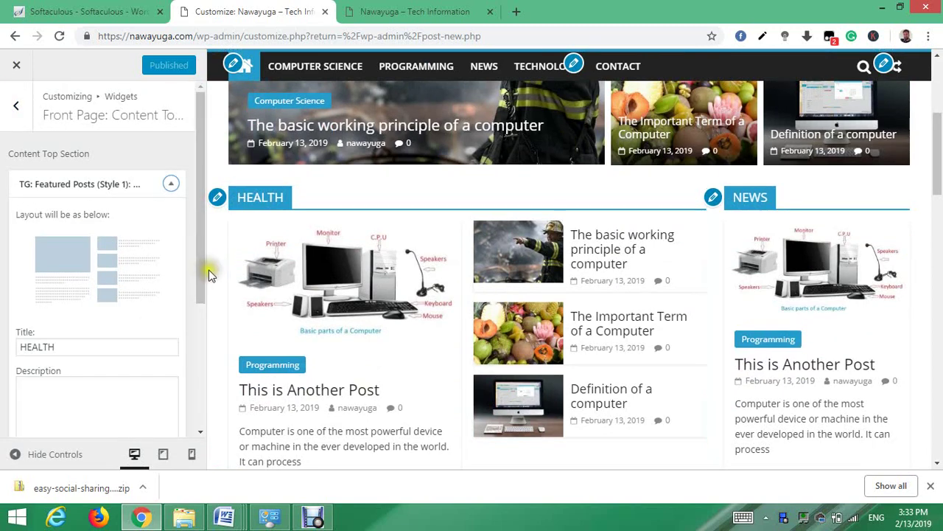
drag(199, 274, 199, 292)
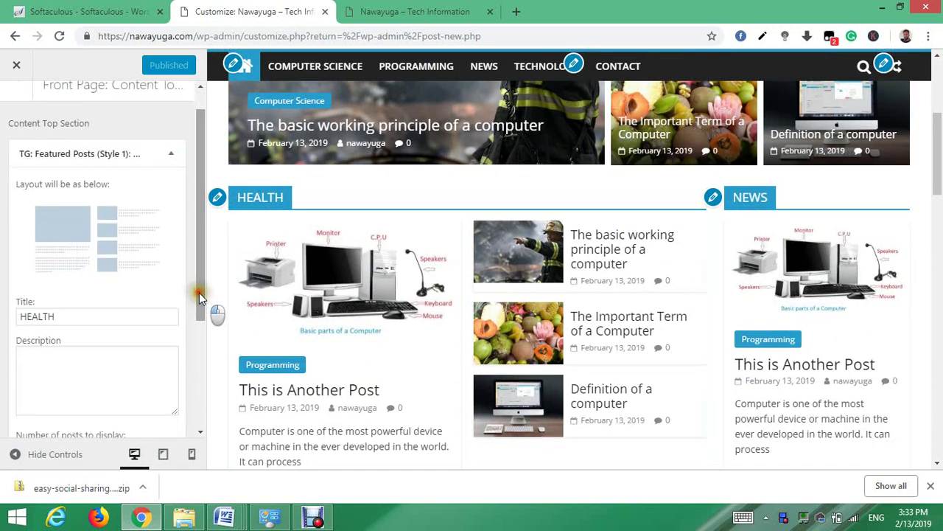
click(79, 316)
key(BackSpace)
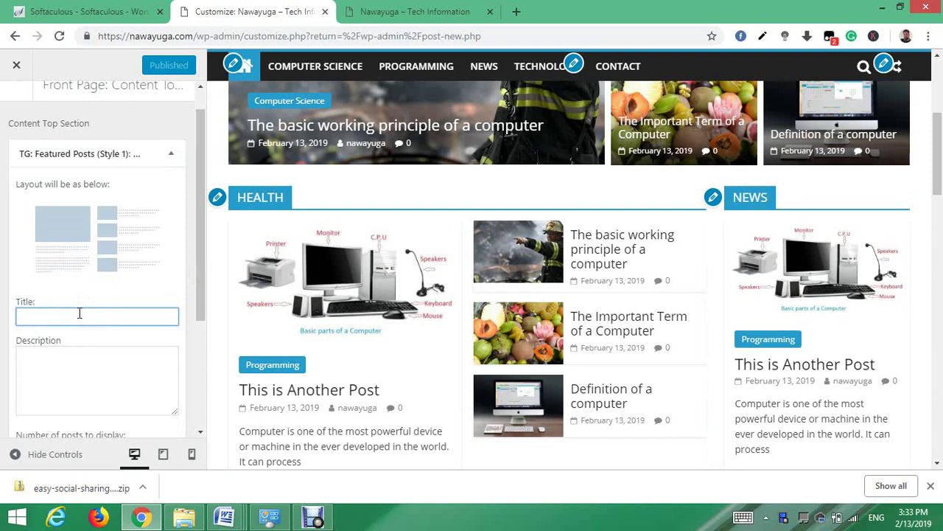
text(Com)
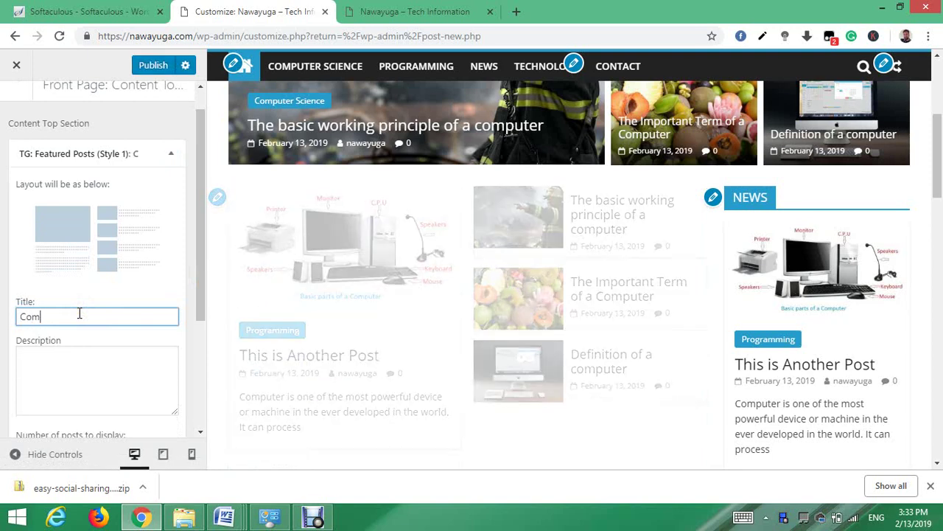
text(puter Science)
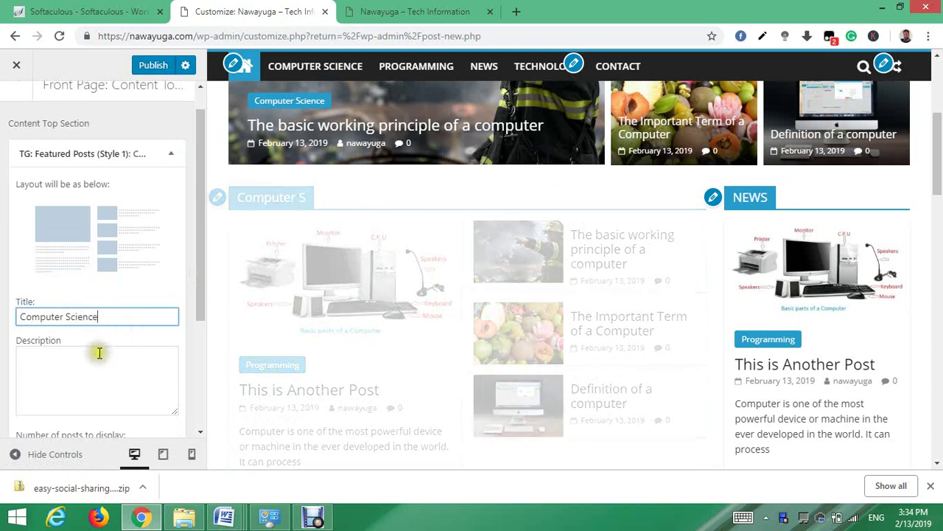
- Make the section show posts from the Computer Science category
drag(200, 311, 198, 381)
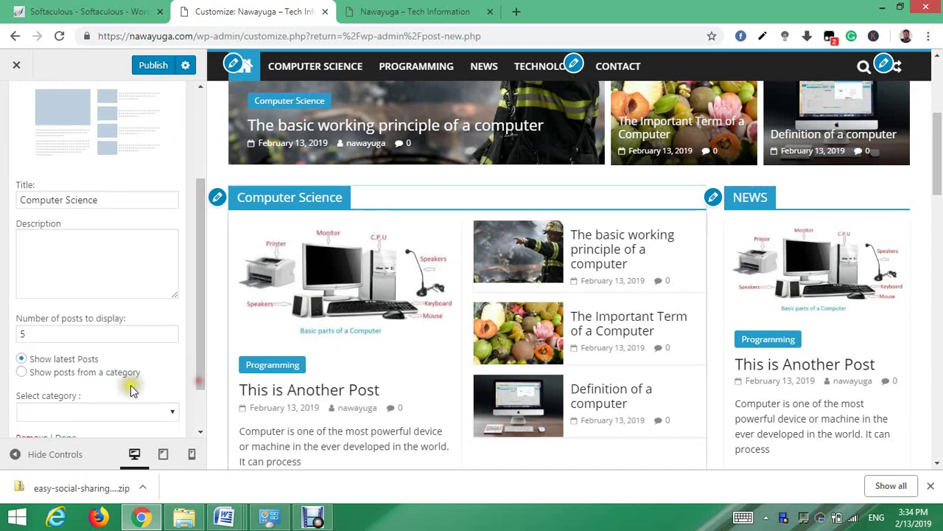
click(23, 373)
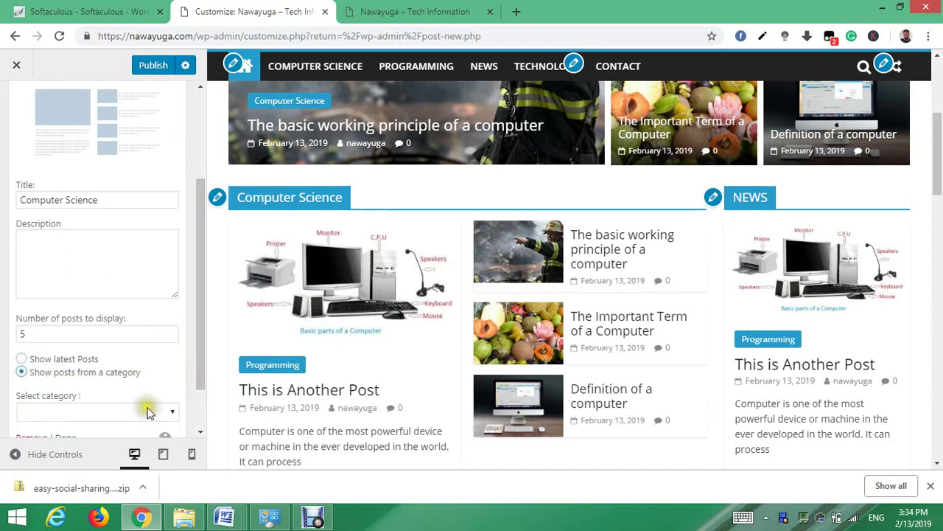
drag(200, 343, 201, 366)
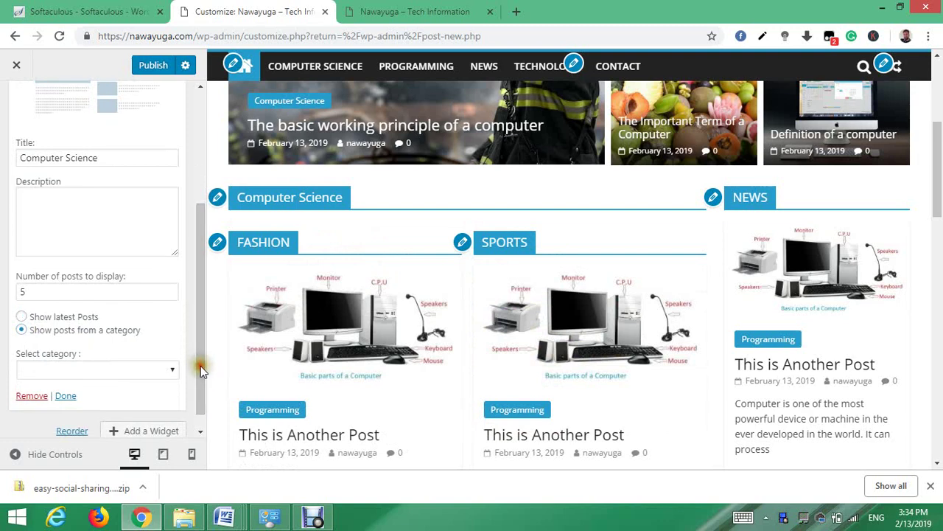
scroll(175, 379, down, 1)
click(172, 369)
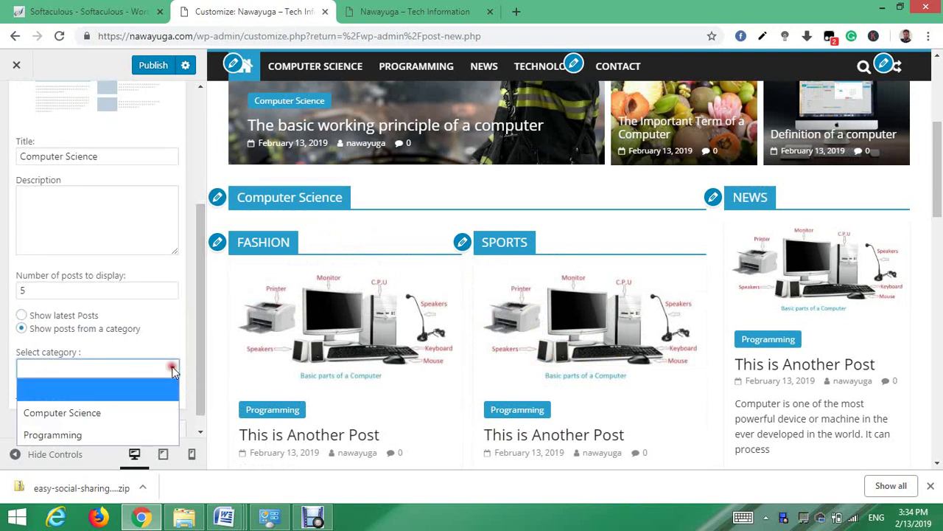
click(114, 415)
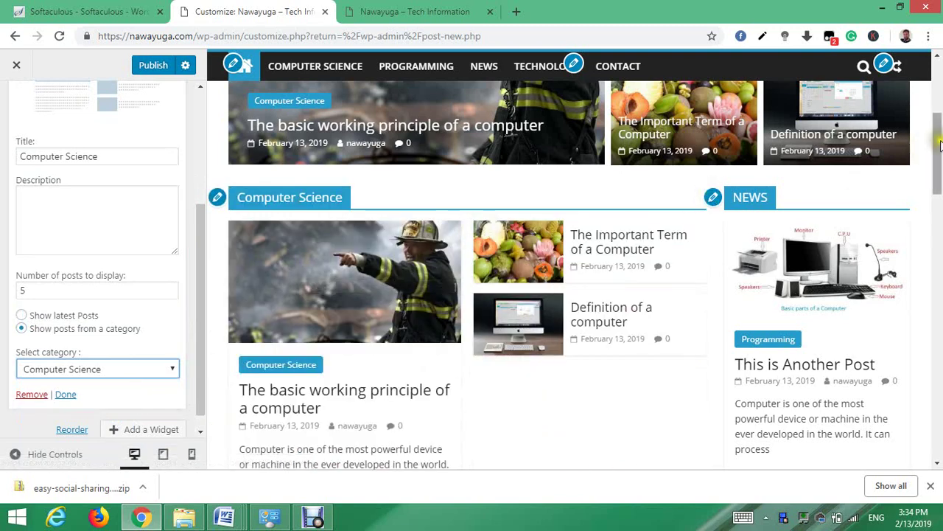
drag(939, 145, 939, 126)
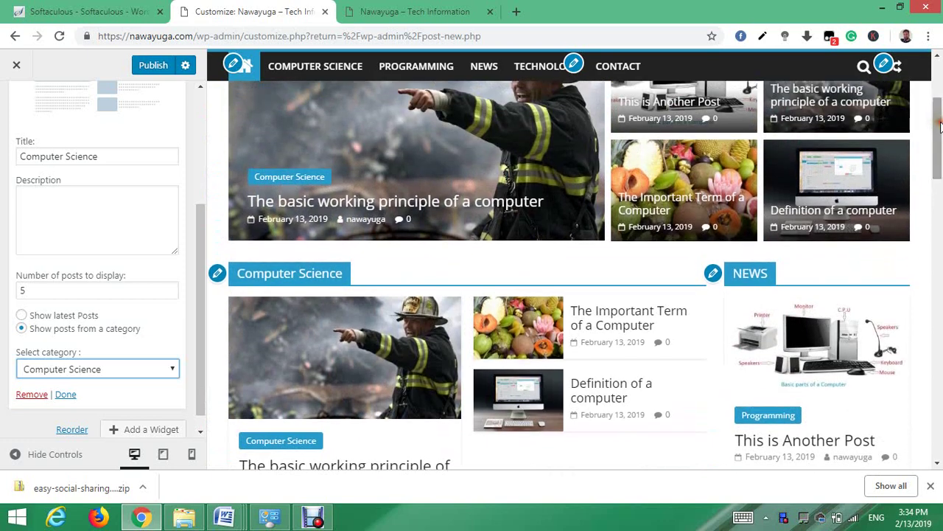
- Open the NEWS TG: Featured Posts (Style 2) widget and scroll the preview to the footer
click(714, 274)
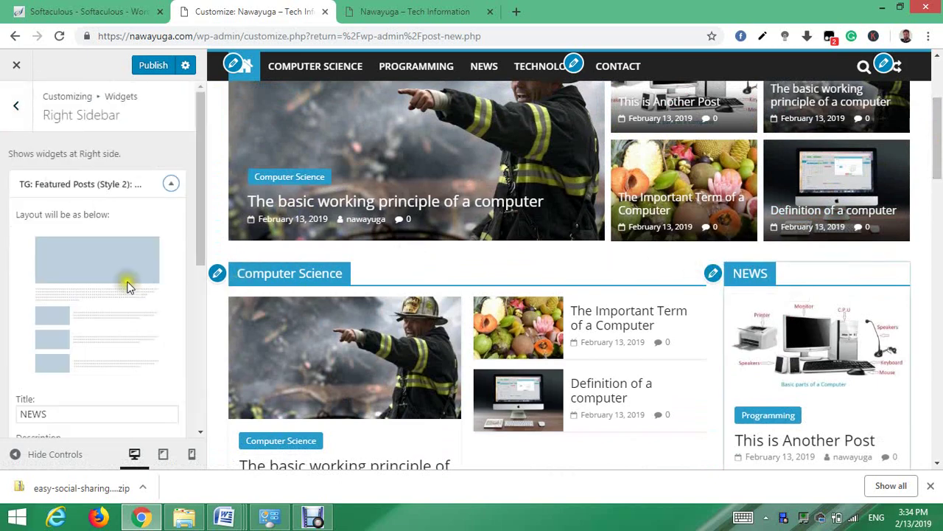
drag(200, 252, 195, 360)
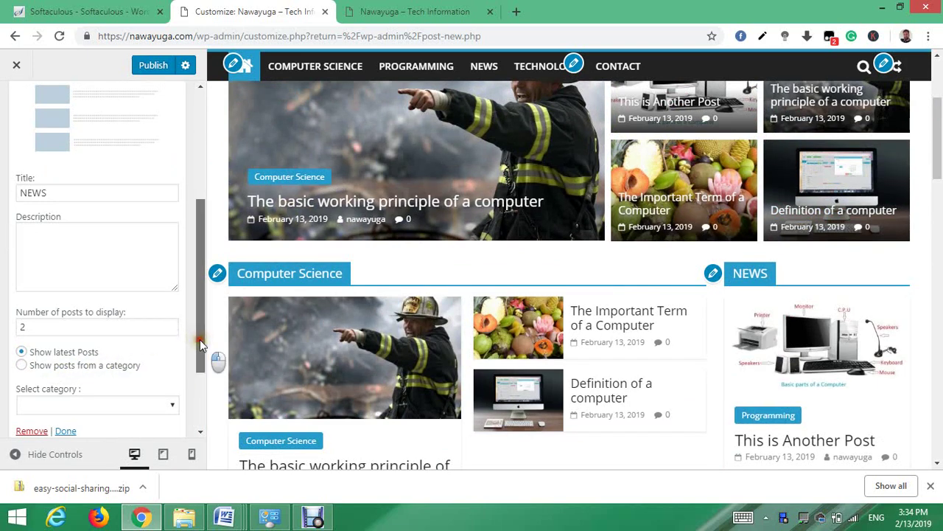
drag(200, 339, 200, 360)
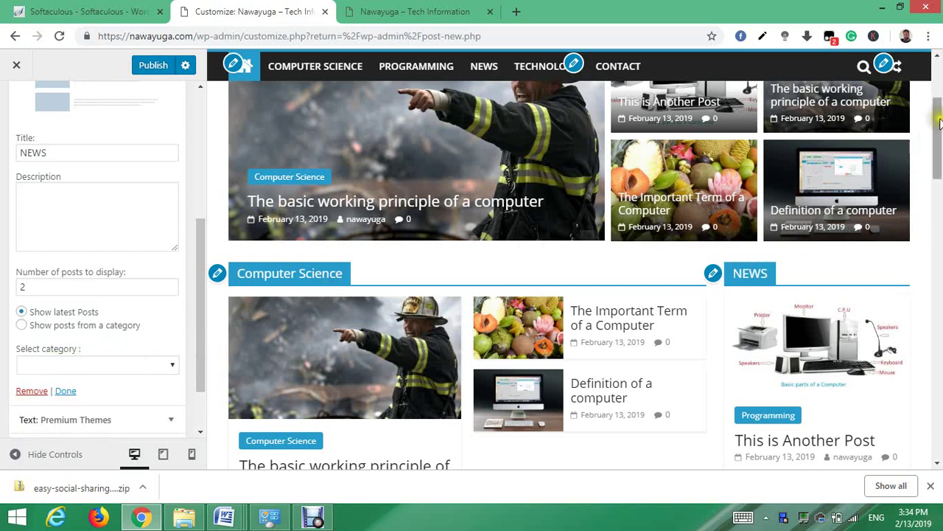
drag(938, 125, 936, 190)
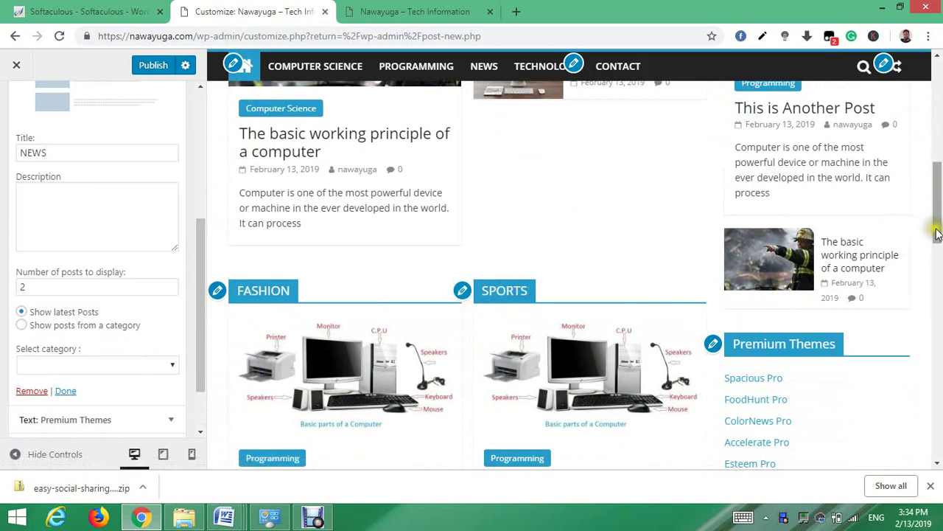
drag(938, 233, 940, 433)
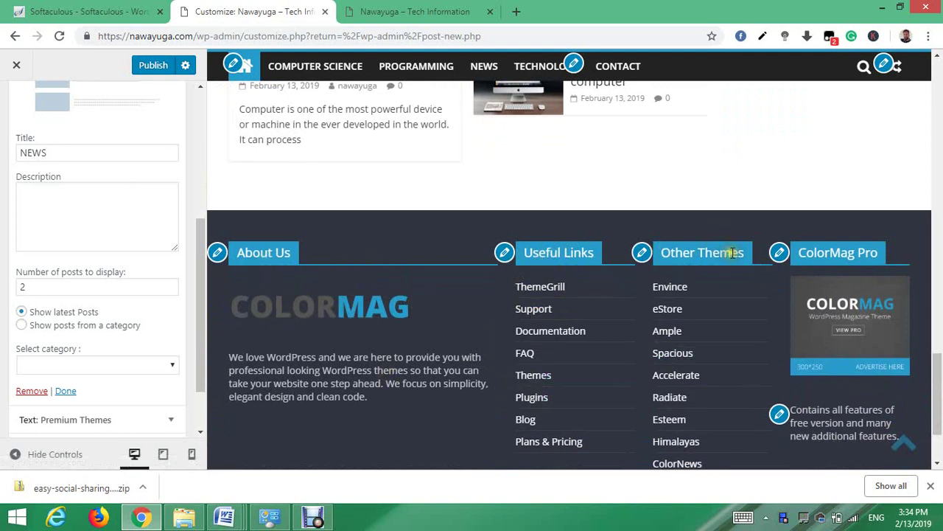
click(504, 253)
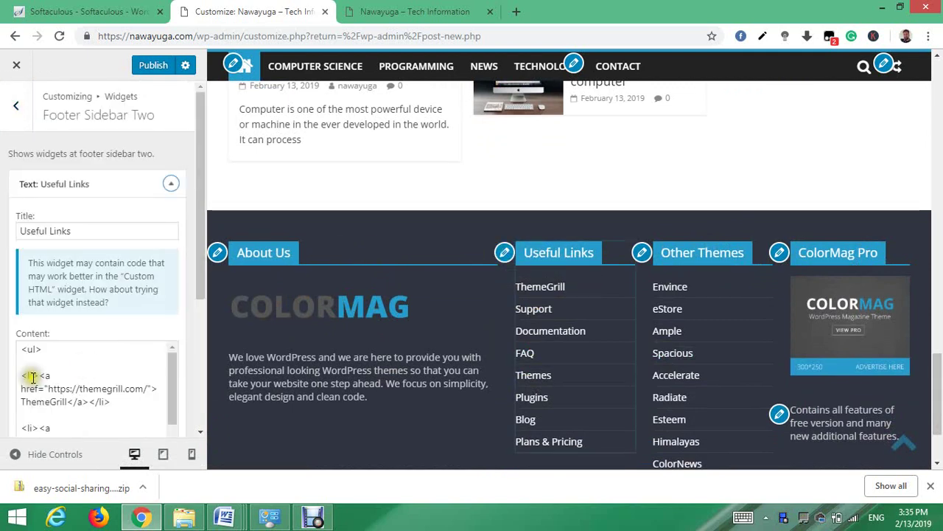
click(44, 370)
key(ctrl+a)
key(BackSpace)
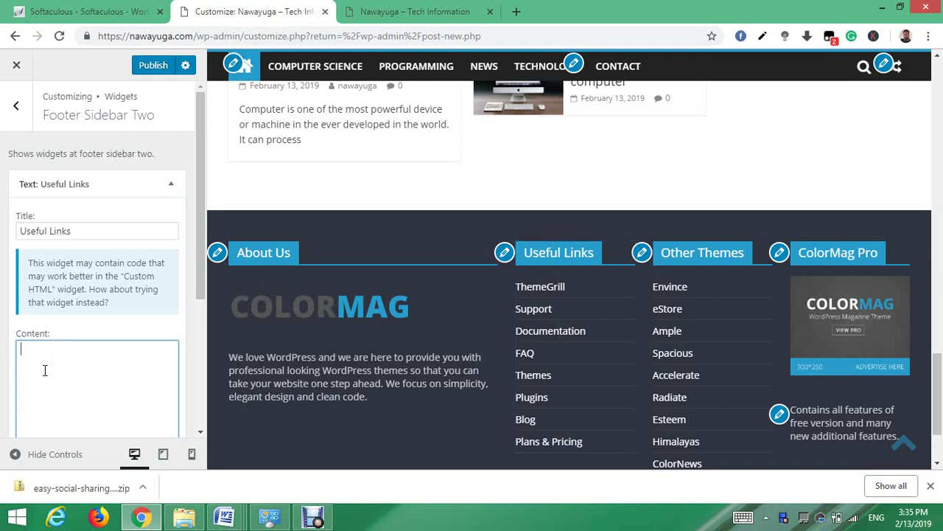
text(<a href )
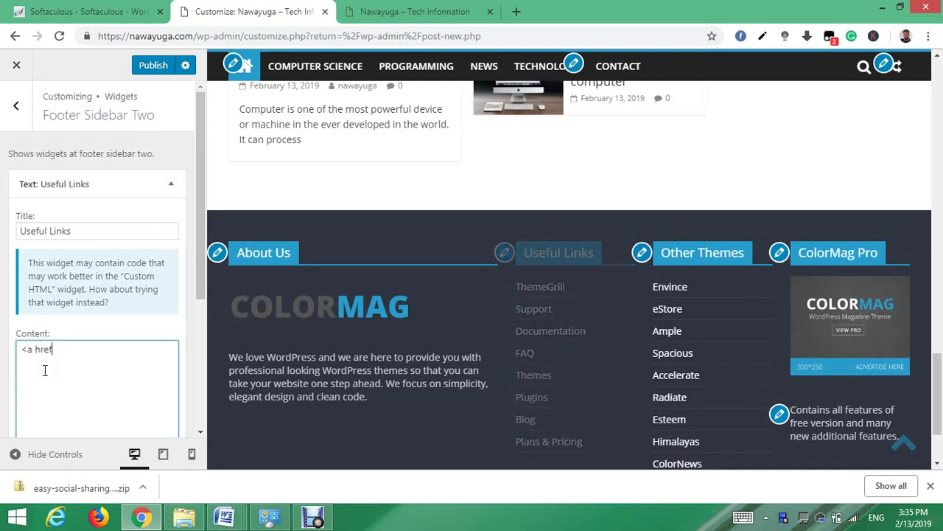
text(=")
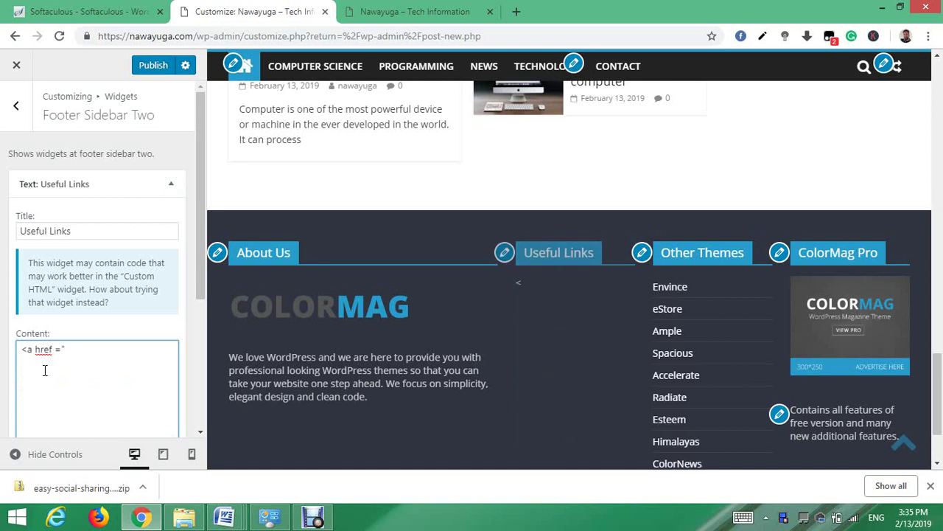
text(Hom)
key(BackSpace)
key(BackSpace)
key(BackSpace)
key(BackSpace)
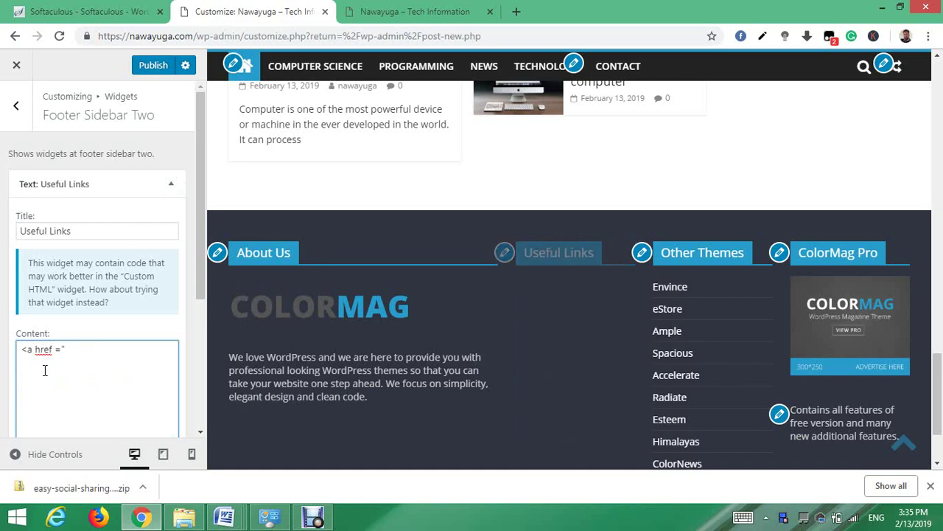
text(w)
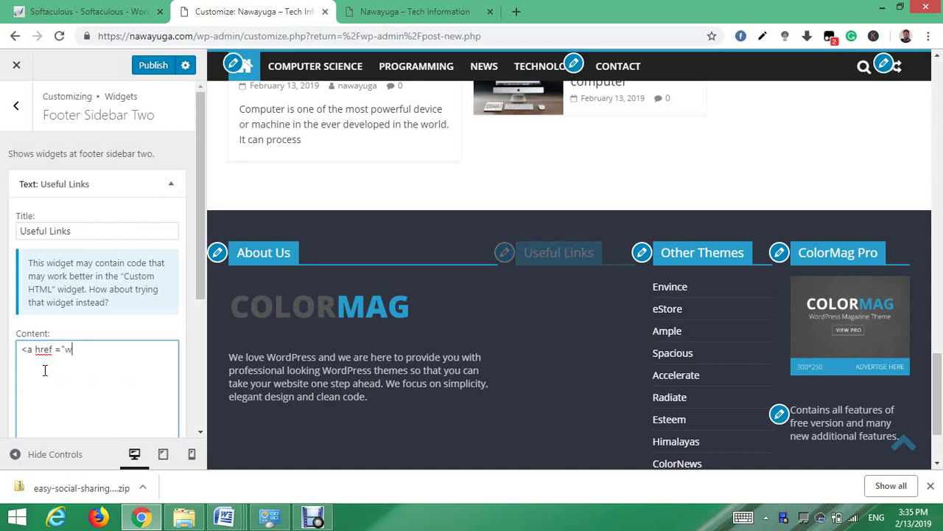
text(ww.na)
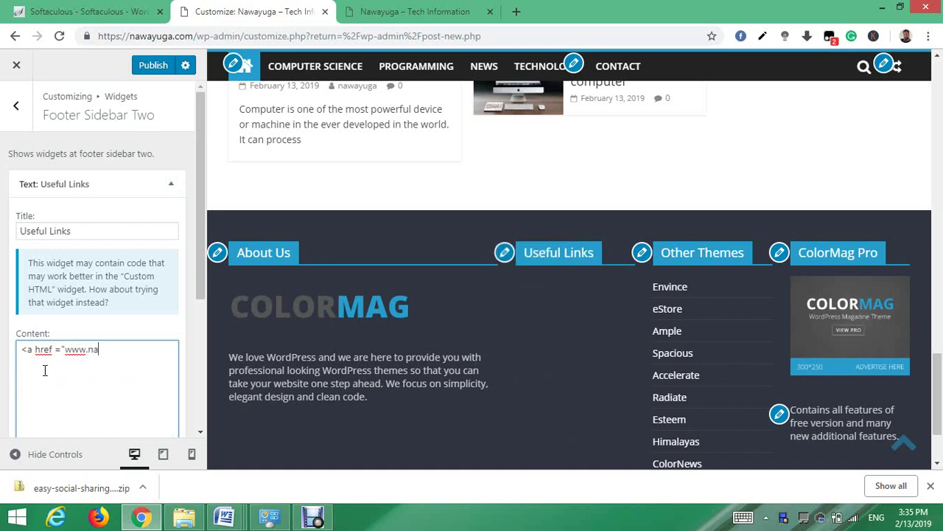
text(wayu)
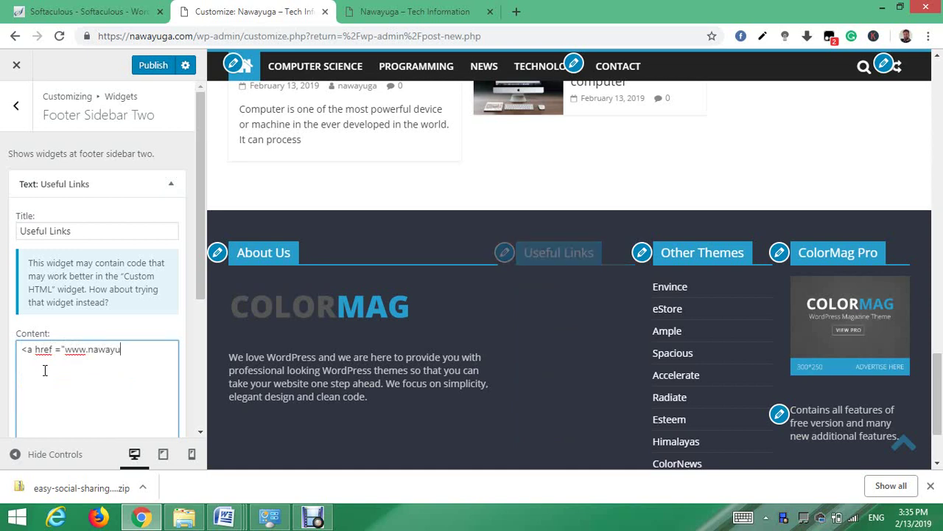
text(ga.com"> )
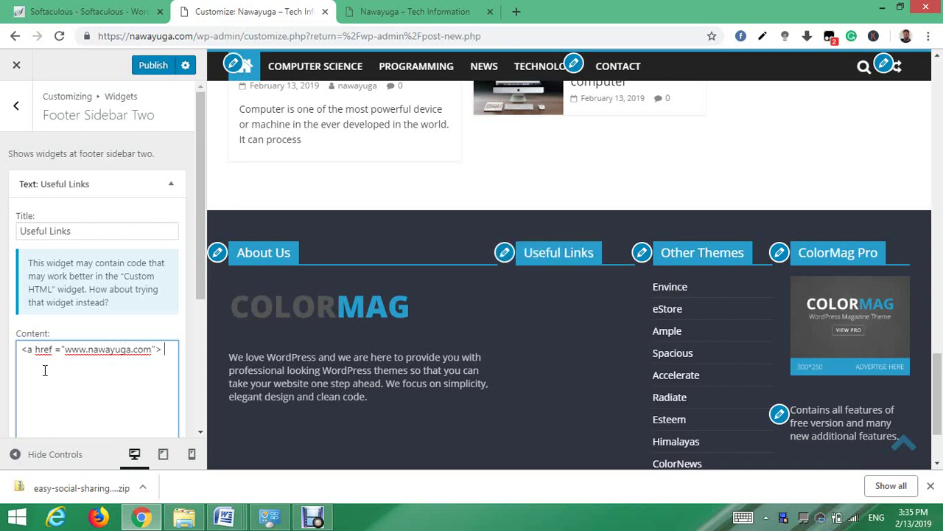
text(Home</a><br>)
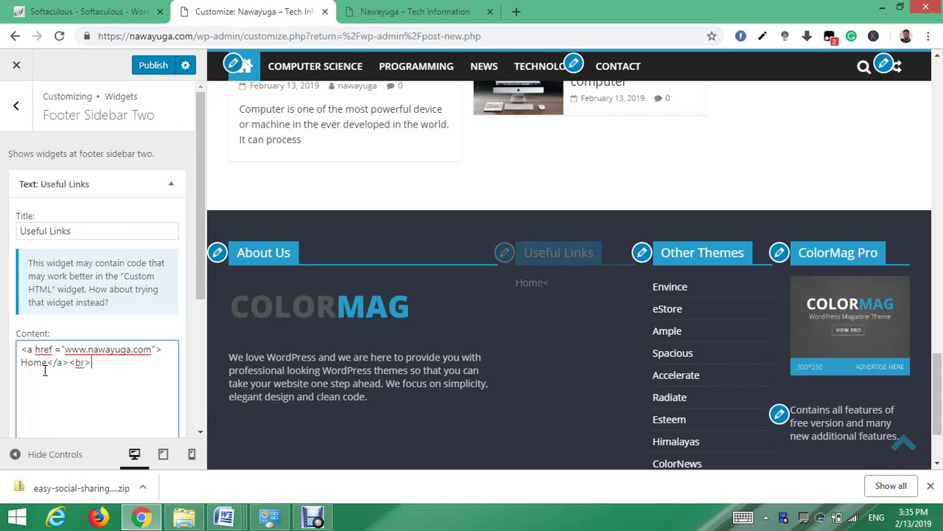
text(<br>)
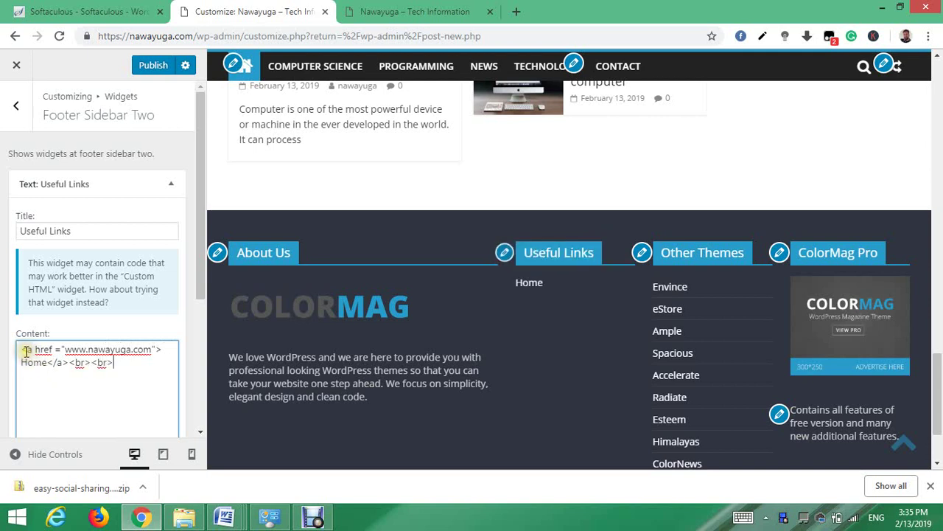
mouse_move(33, 350)
mouse_down()
mouse_move(104, 359)
mouse_move(25, 351)
mouse_up()
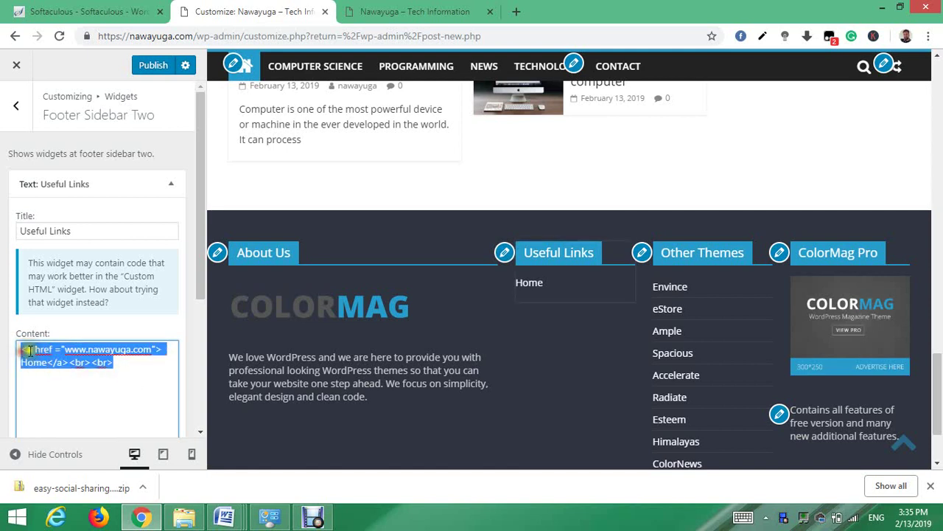
right_click(39, 354)
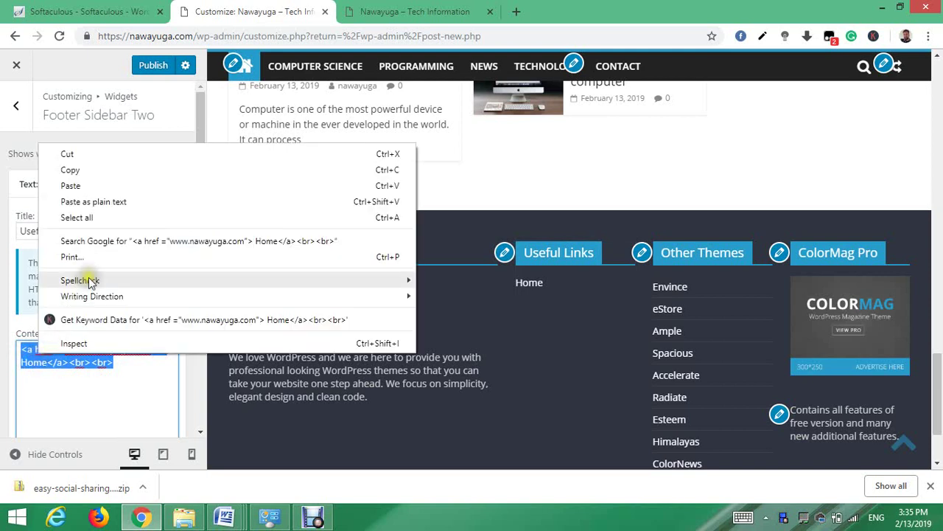
click(87, 171)
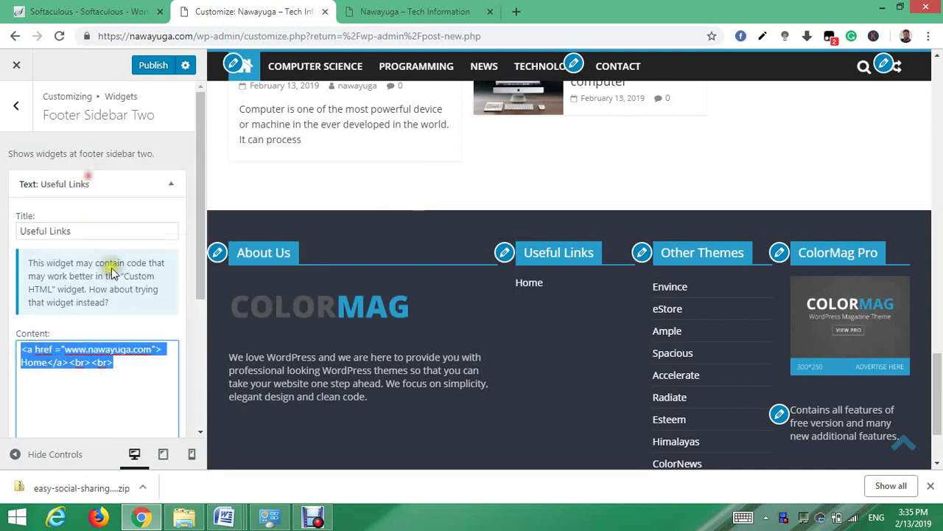
click(125, 364)
key(Return)
key(ctrl+v)
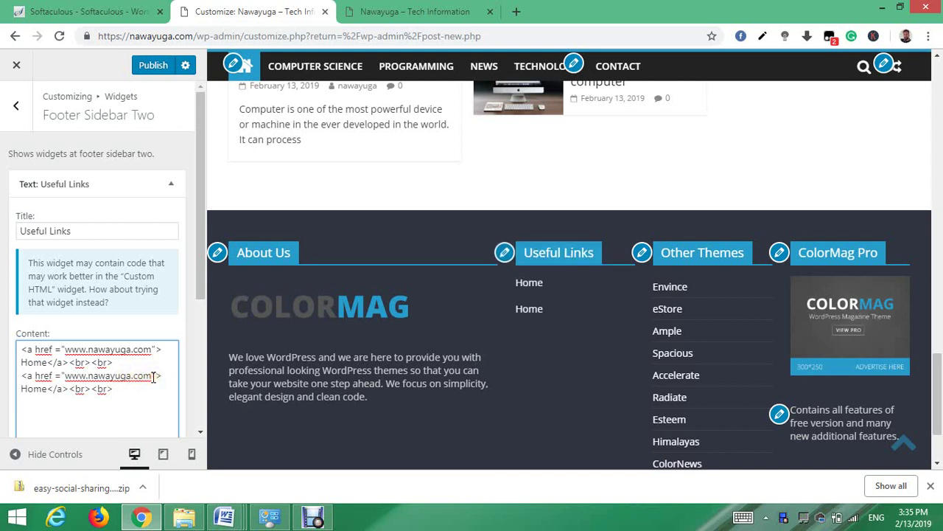
click(153, 377)
text(/policy)
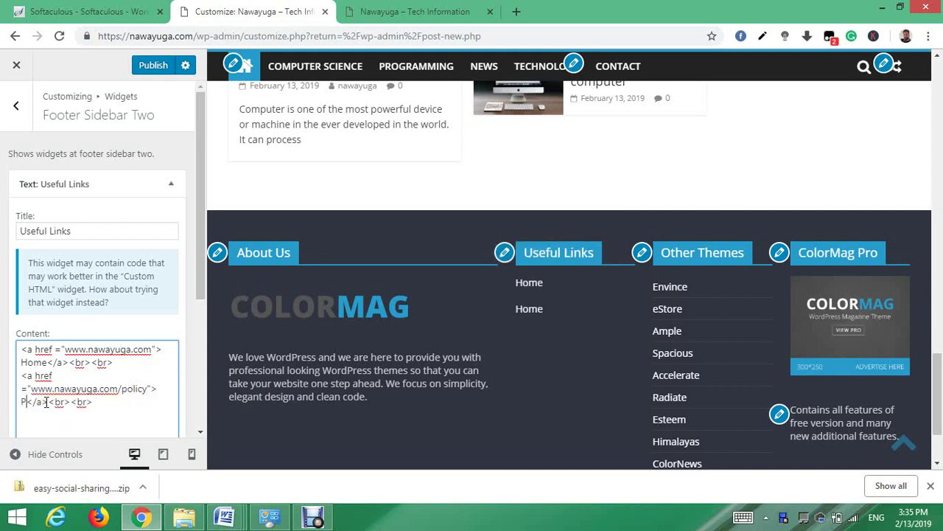
key(BackSpace)
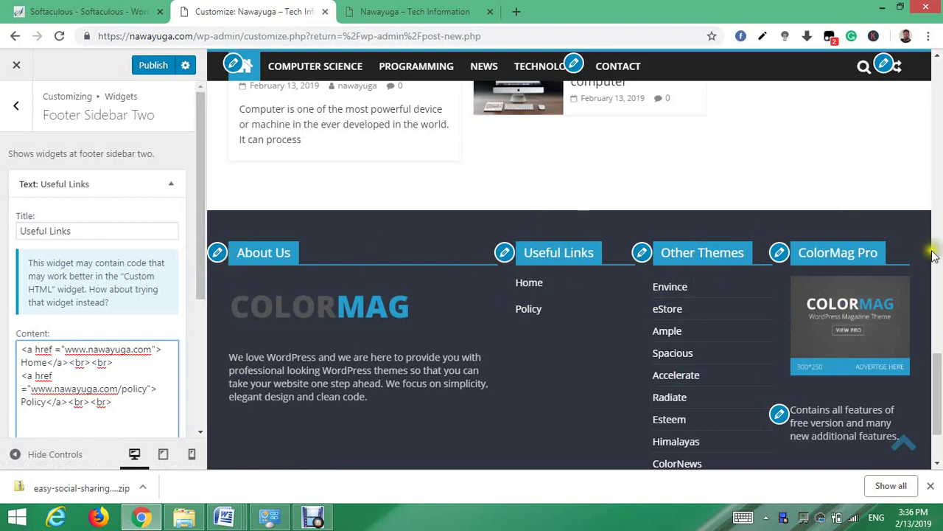
drag(938, 413, 939, 287)
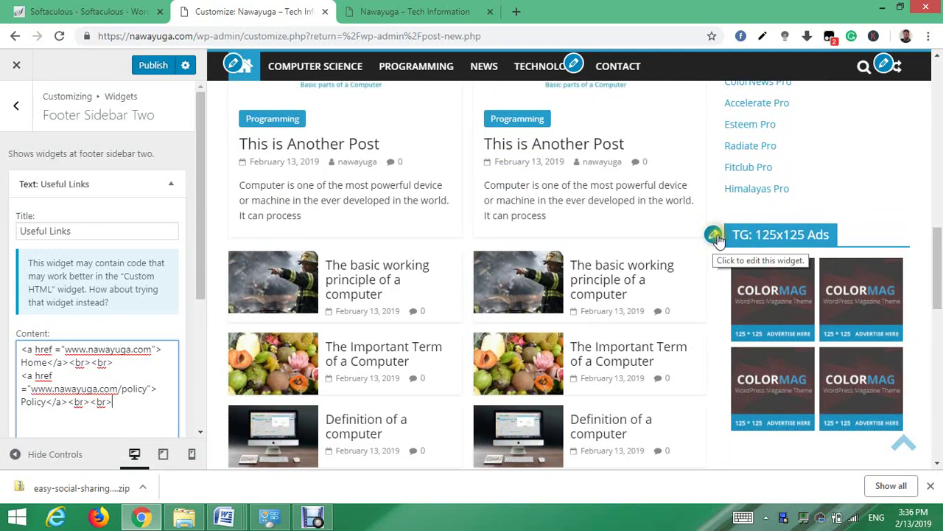
drag(938, 252, 939, 210)
- Retitle the Premium Themes sidebar widget to 'My Title'
click(713, 216)
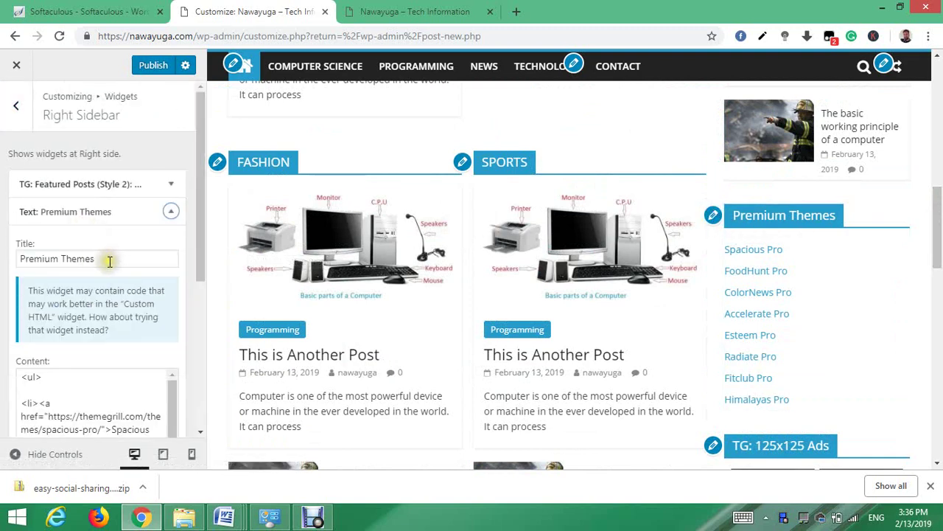
click(110, 260)
key(BackSpace)
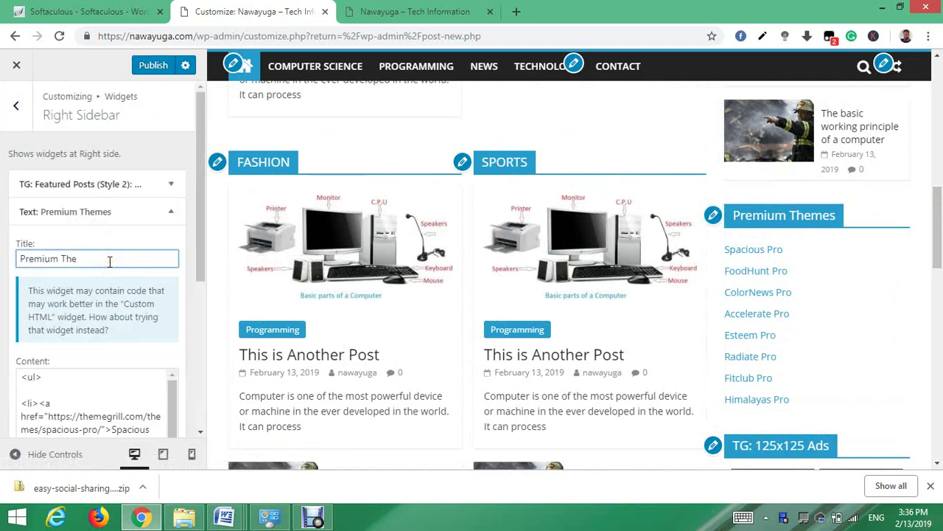
text(M)
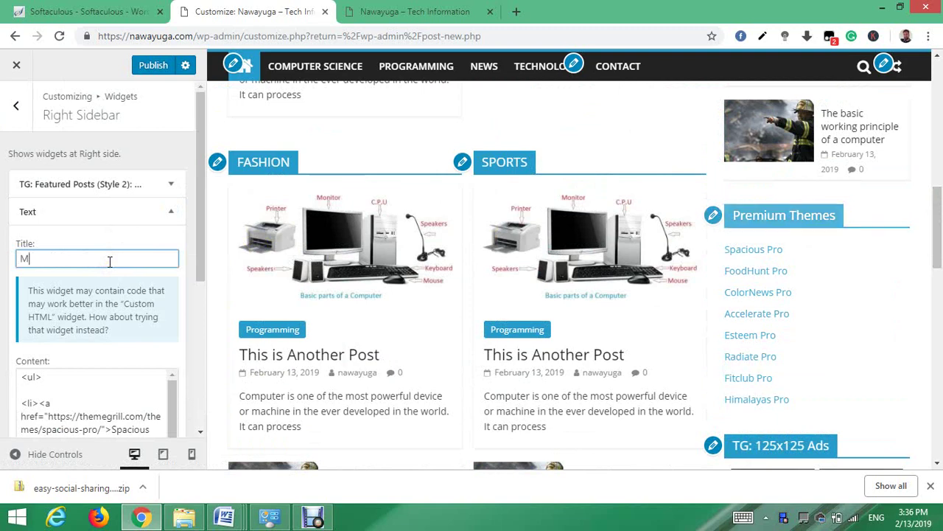
text(y Titl)
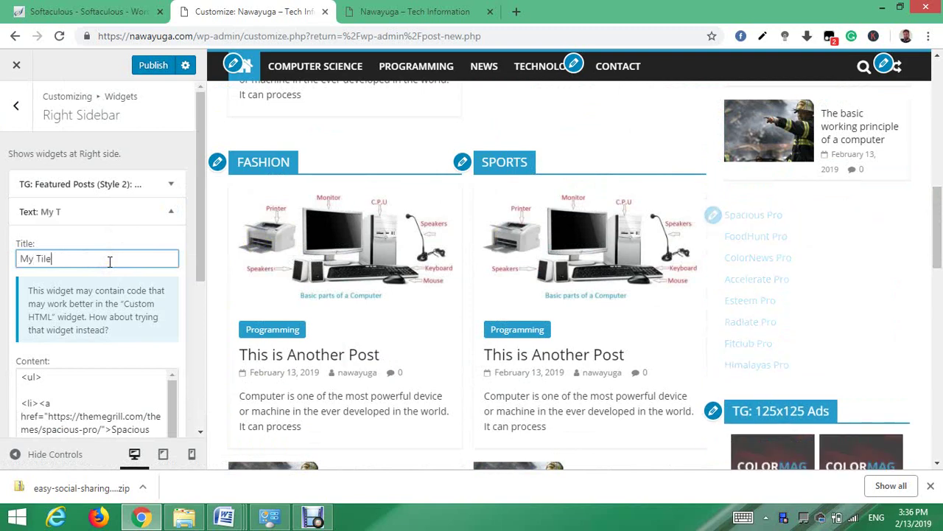
text(e)
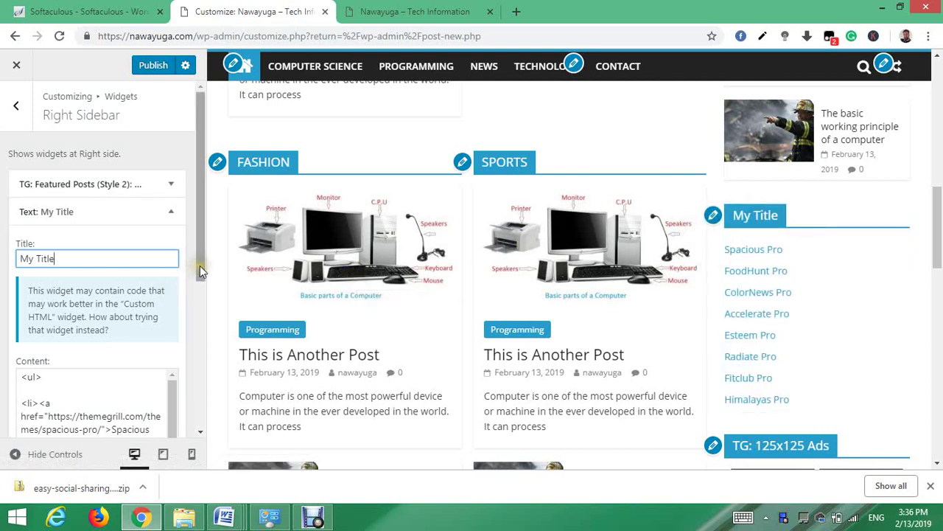
- Delete all of the widget's content, finish editing, and preview the Contact page
drag(200, 265, 204, 316)
click(96, 332)
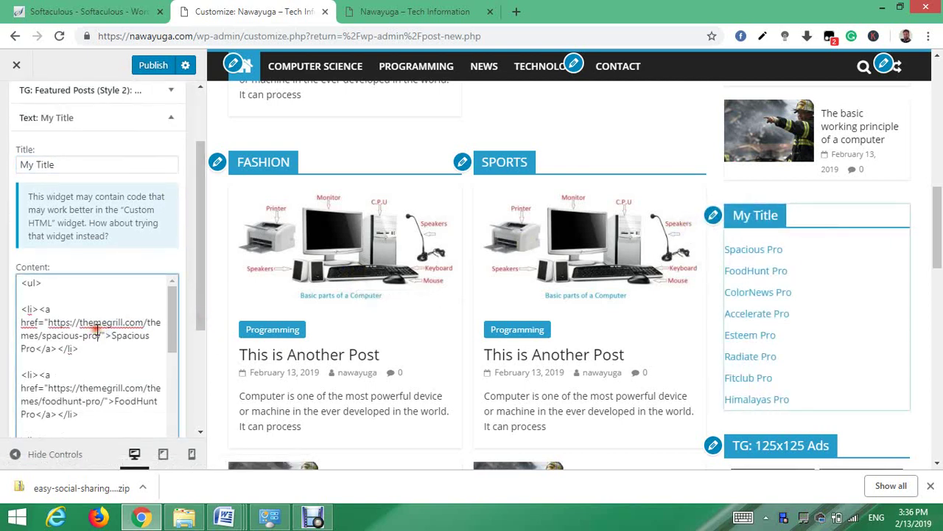
key(ctrl+a)
key(BackSpace)
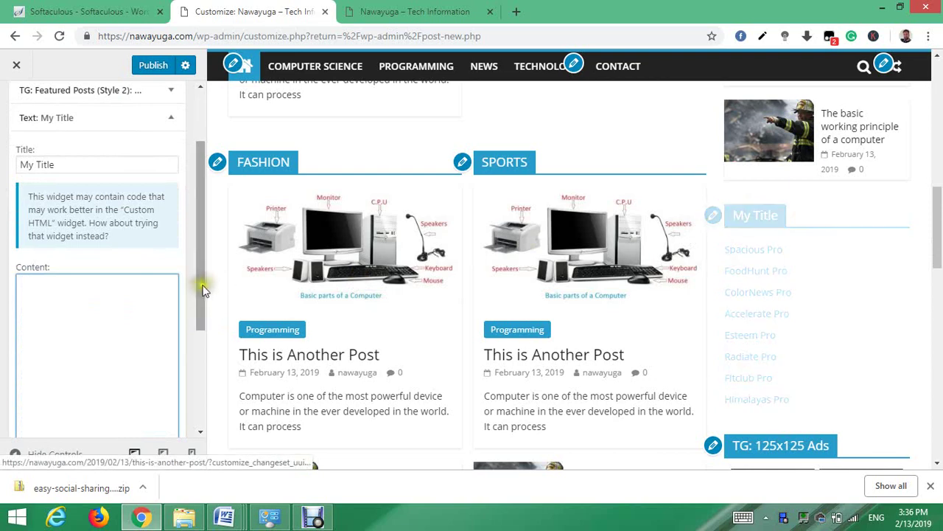
drag(198, 284, 199, 364)
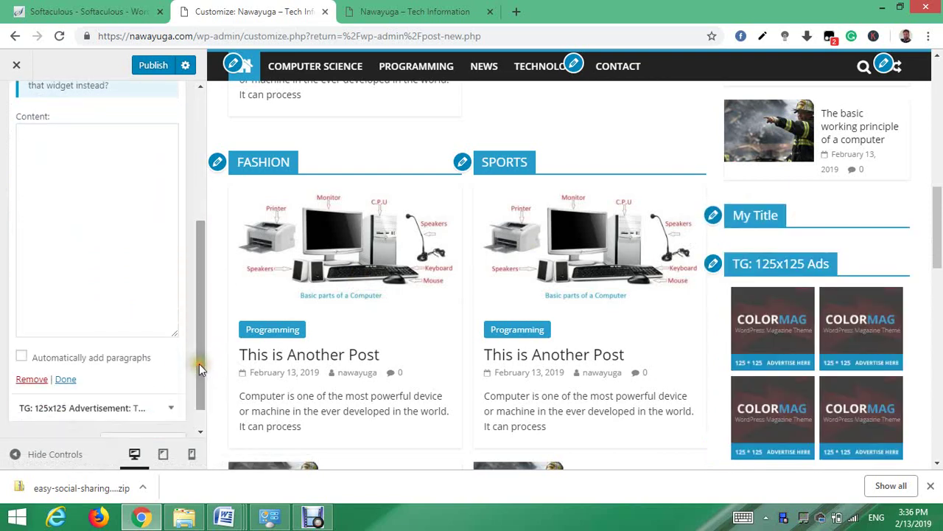
click(68, 379)
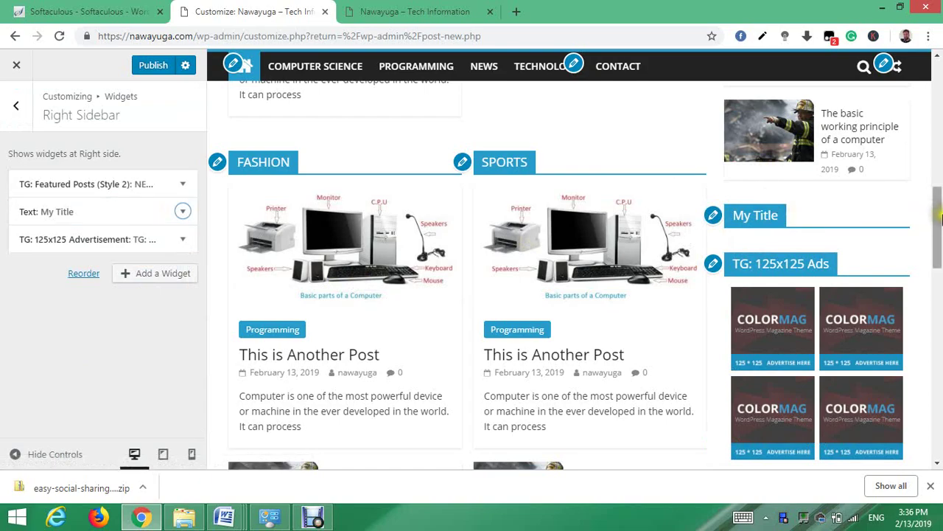
drag(942, 220, 939, 96)
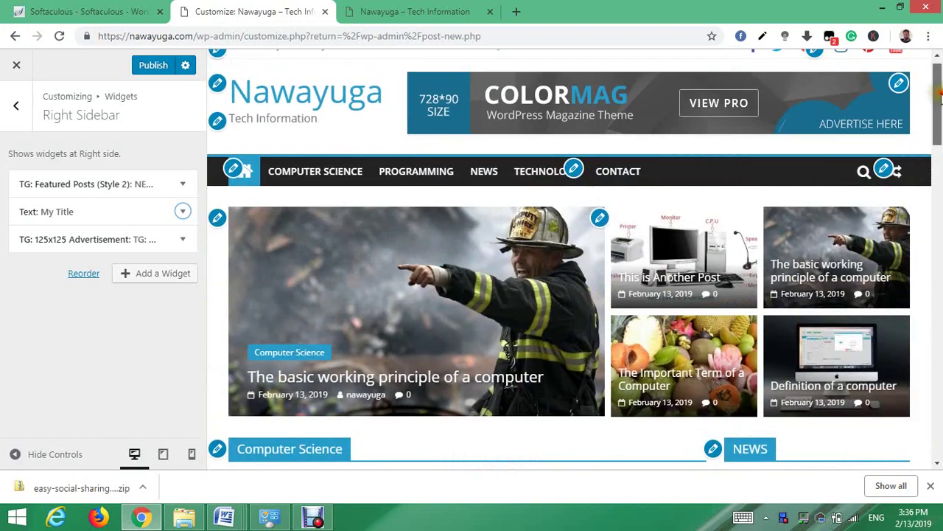
click(619, 172)
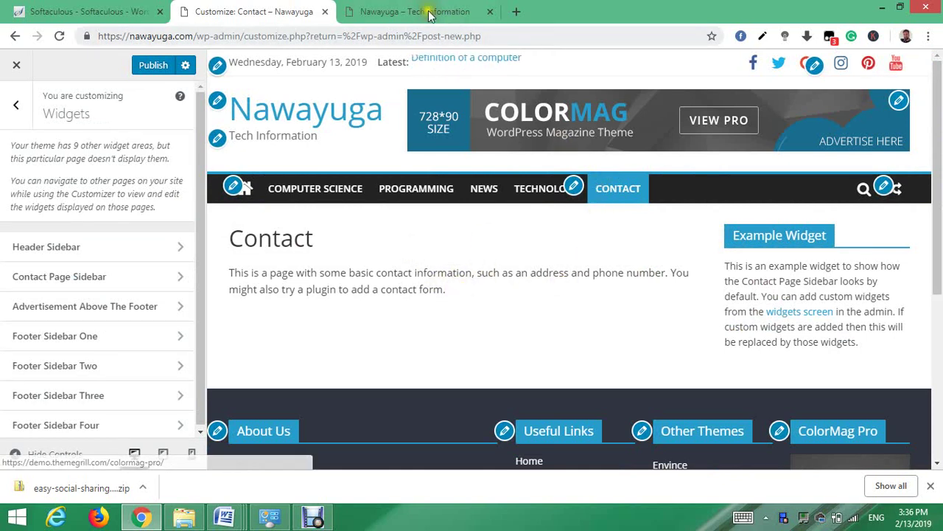
- Reload the live site homepage in its tab to check it
click(382, 9)
click(59, 37)
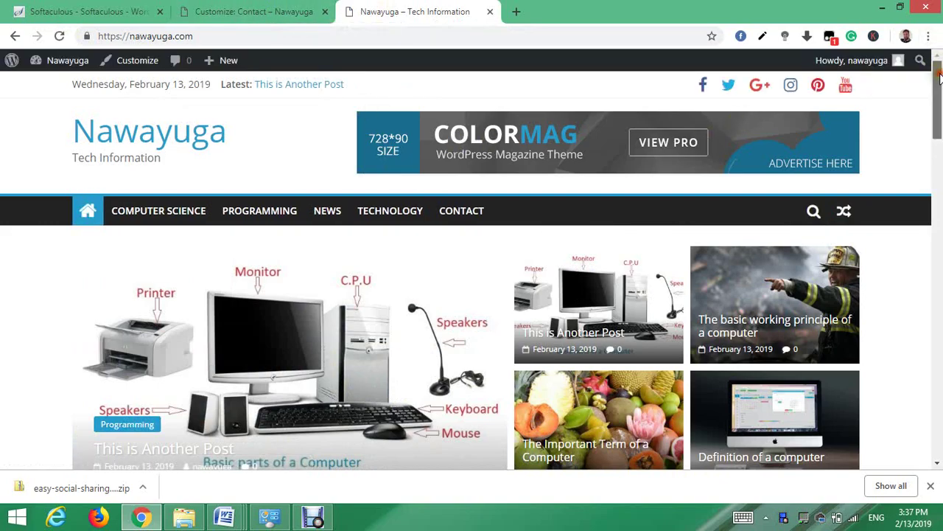
mouse_move(938, 79)
mouse_down()
mouse_move(937, 390)
mouse_move(939, 79)
mouse_up()
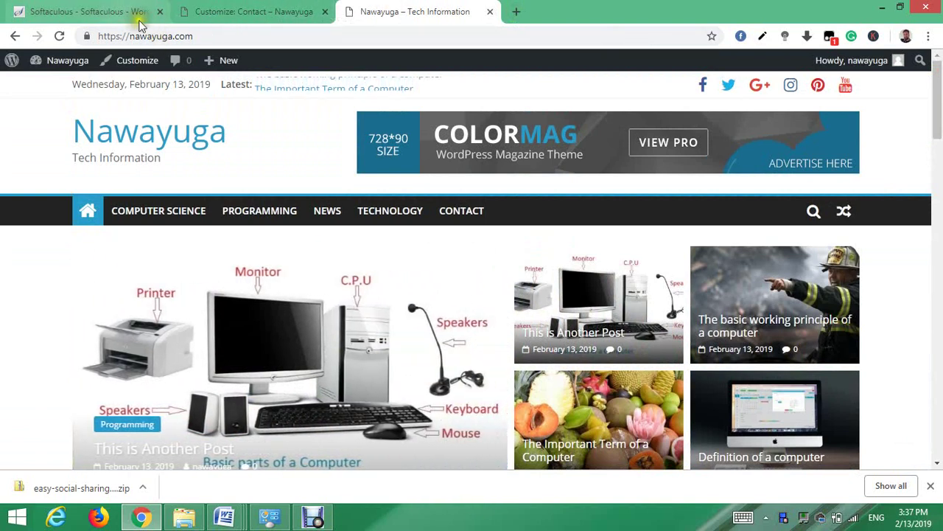
- Publish the Customizer changes and close the Customizer
click(214, 11)
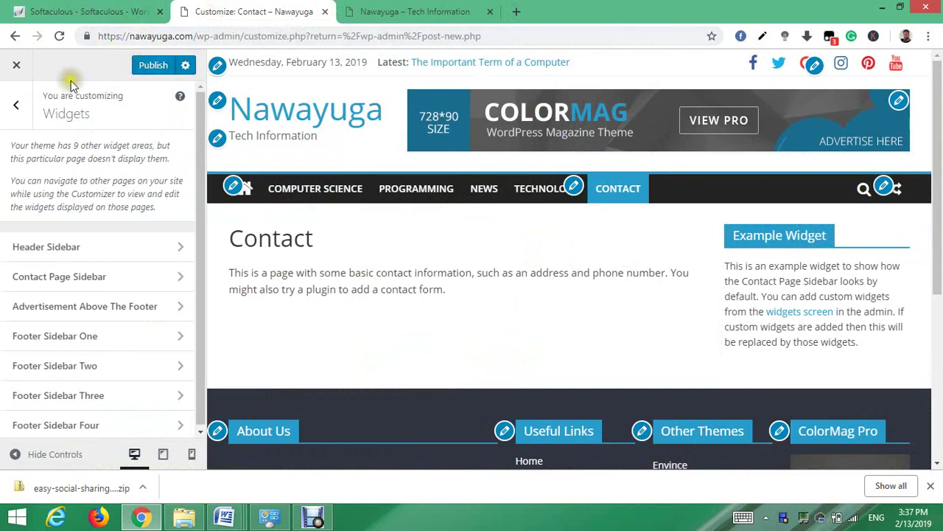
click(138, 71)
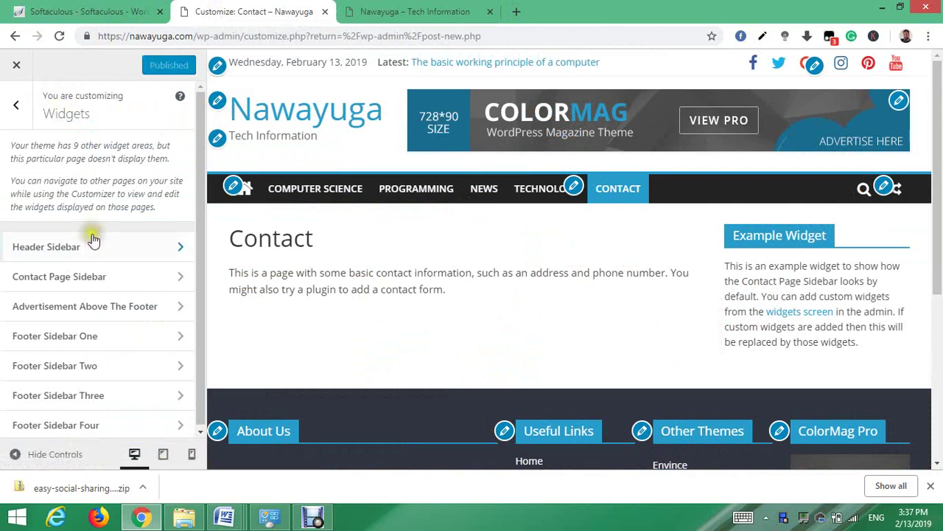
click(16, 105)
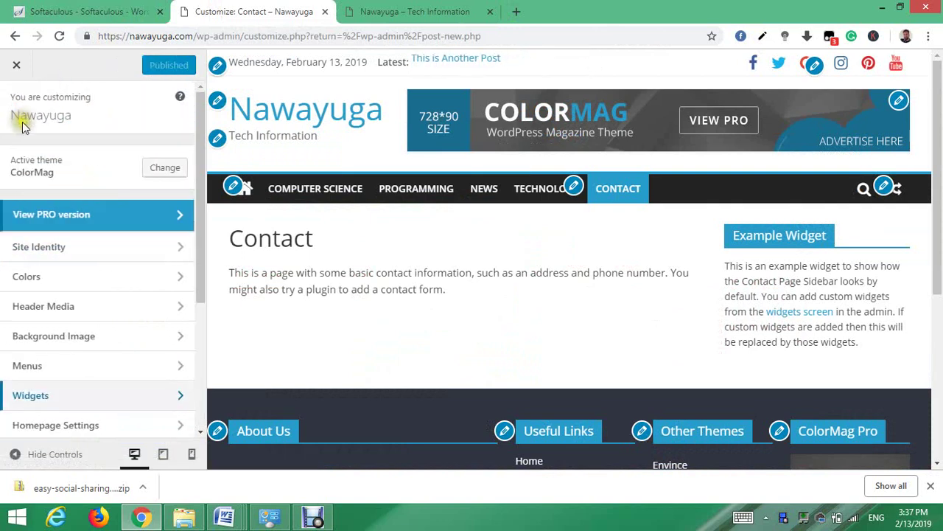
click(16, 68)
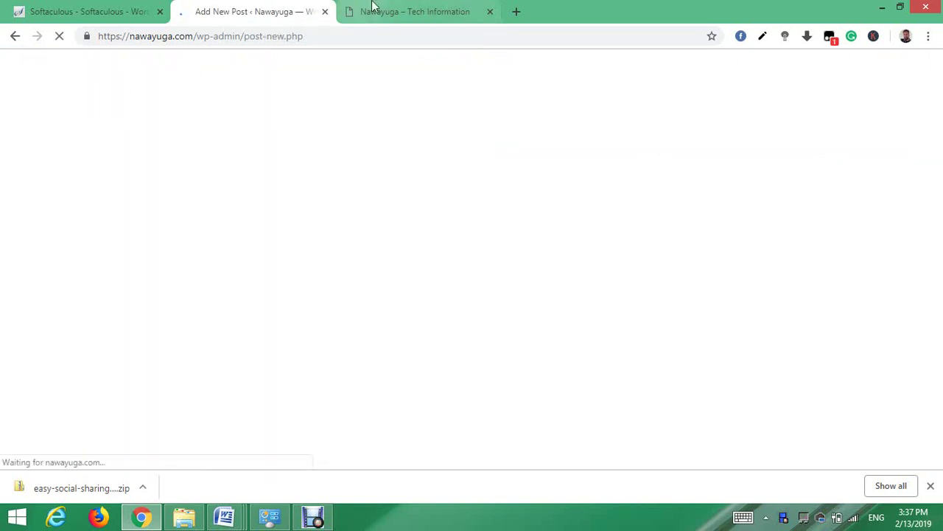
- Open the Contact page in the editor and delete all its placeholder text
click(416, 12)
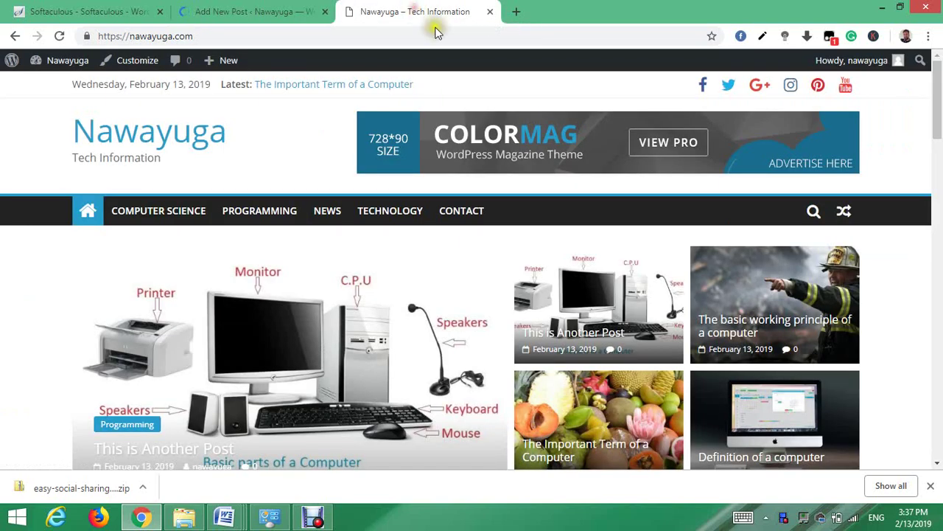
click(457, 213)
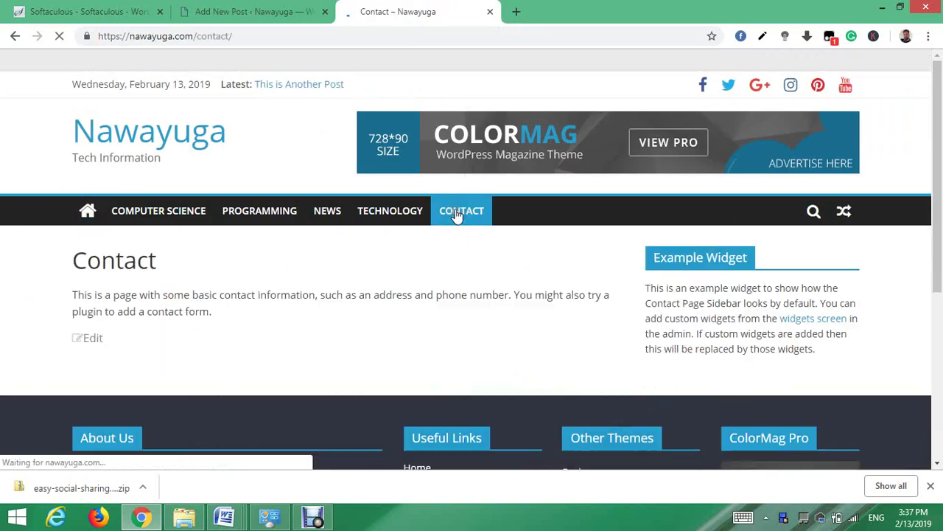
click(91, 340)
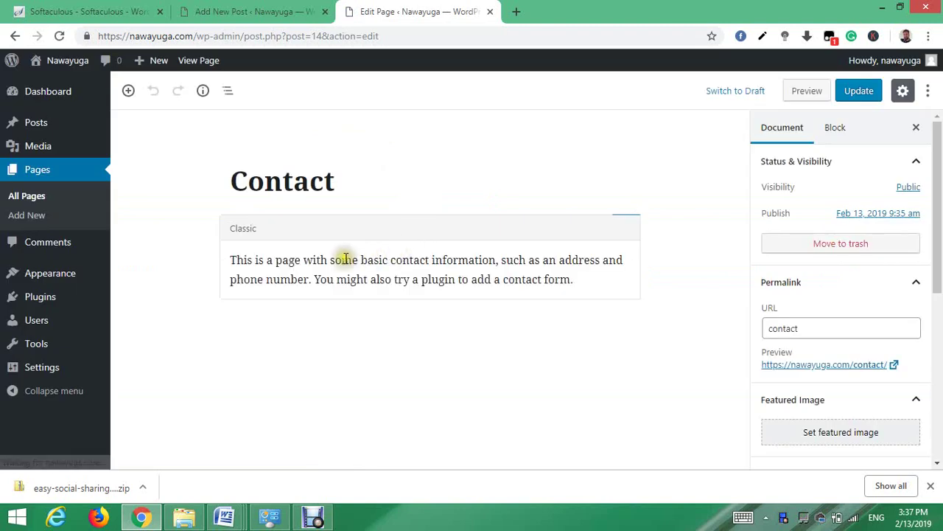
click(316, 275)
key(ctrl+a)
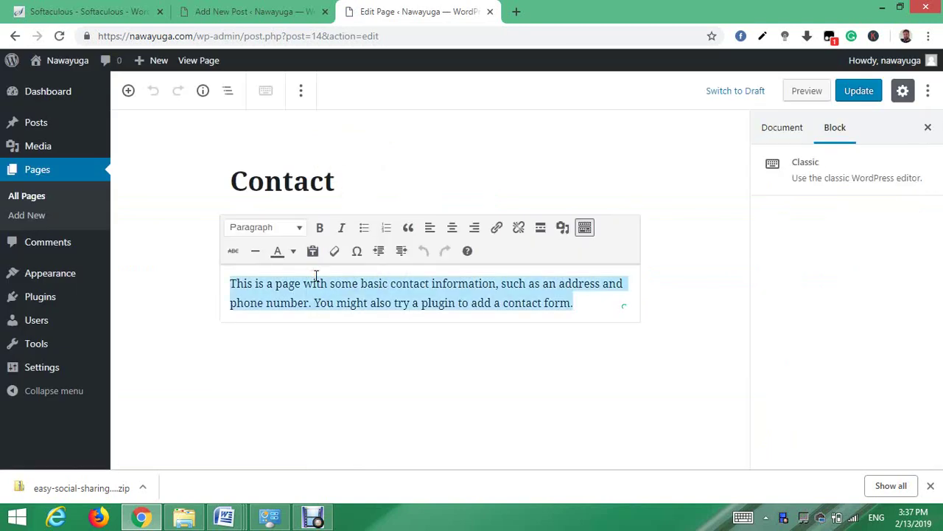
key(BackSpace)
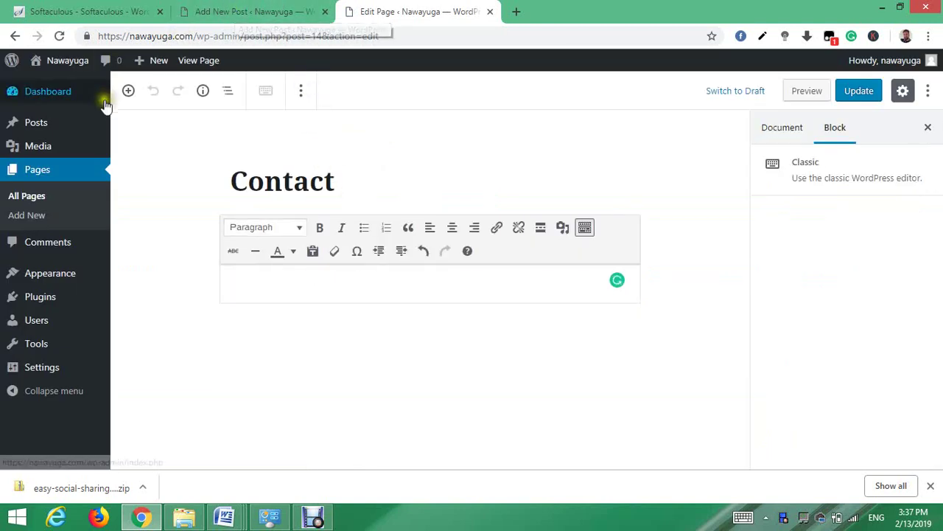
- Go to Plugins > Add New, leaving the editor without saving
mouse_move(42, 304)
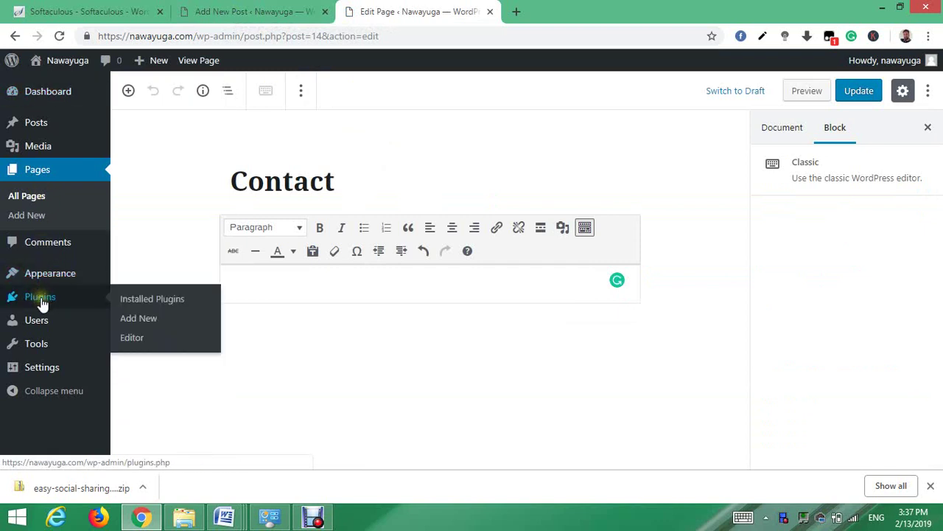
click(135, 322)
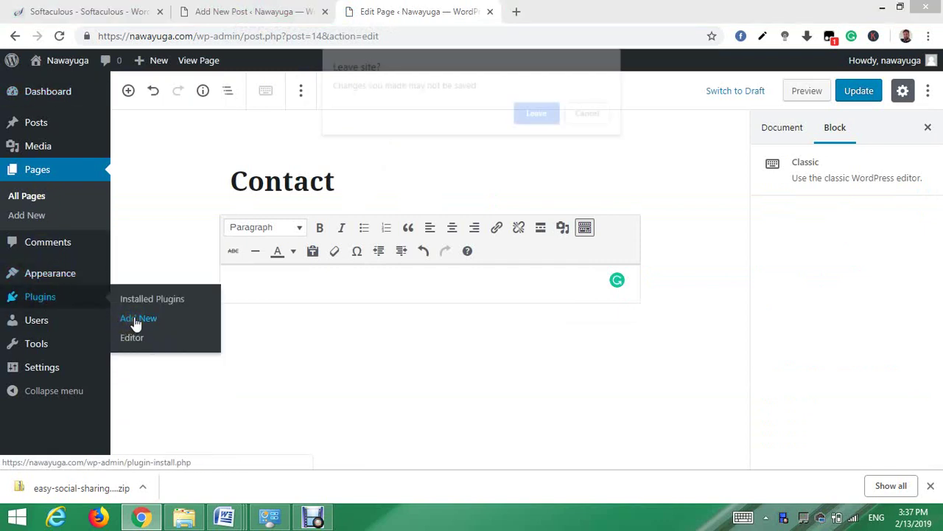
click(538, 115)
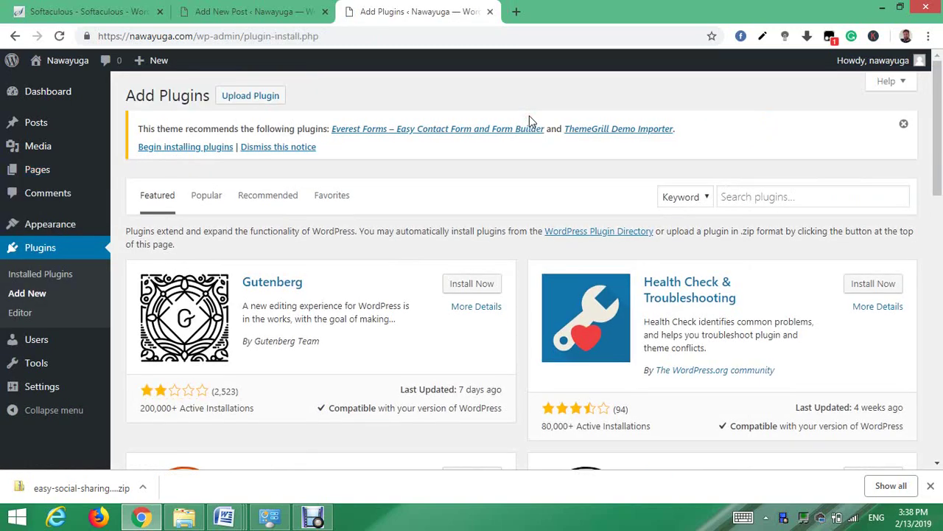
- Search plugins for 'contact form', then install and activate Contact Form 7
click(756, 191)
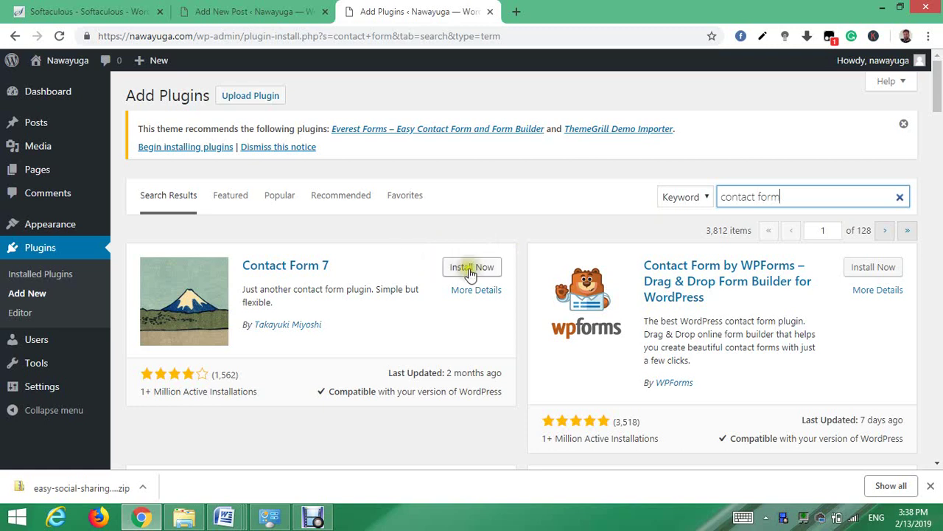
click(471, 270)
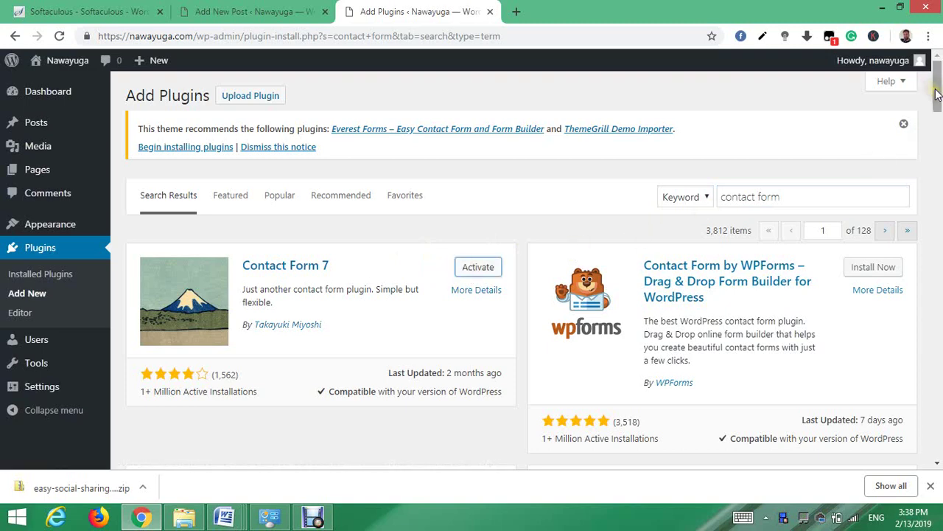
scroll(936, 92, down, 2)
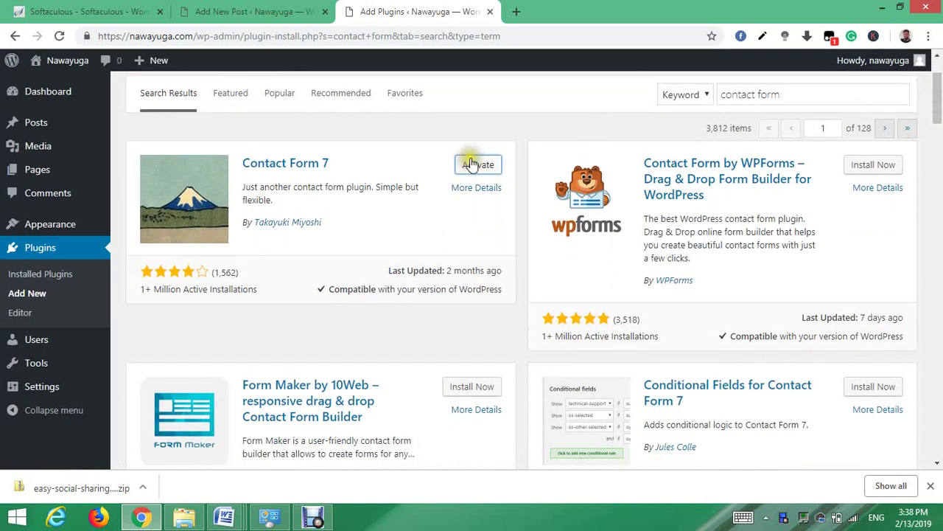
click(470, 165)
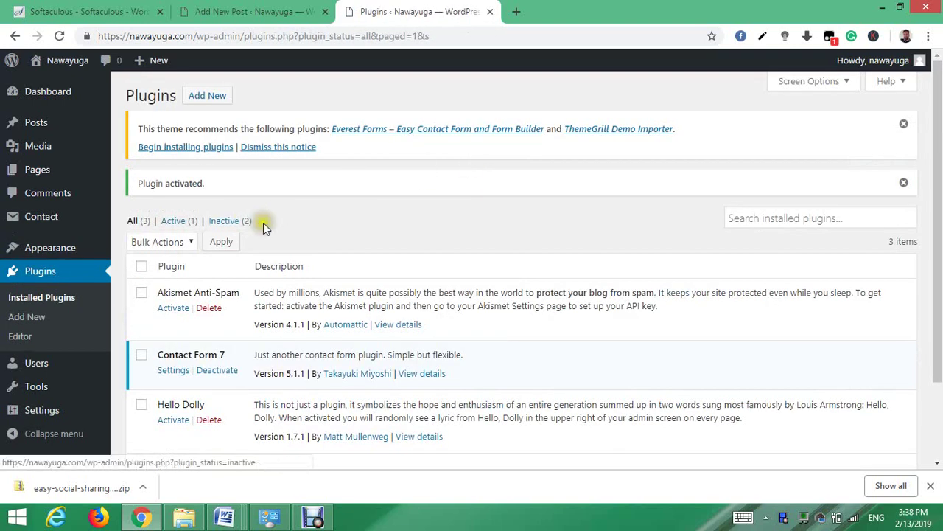
- Copy the Contact form 1 shortcode from Contact Form 7's form list, then open a new tab
drag(937, 104, 934, 149)
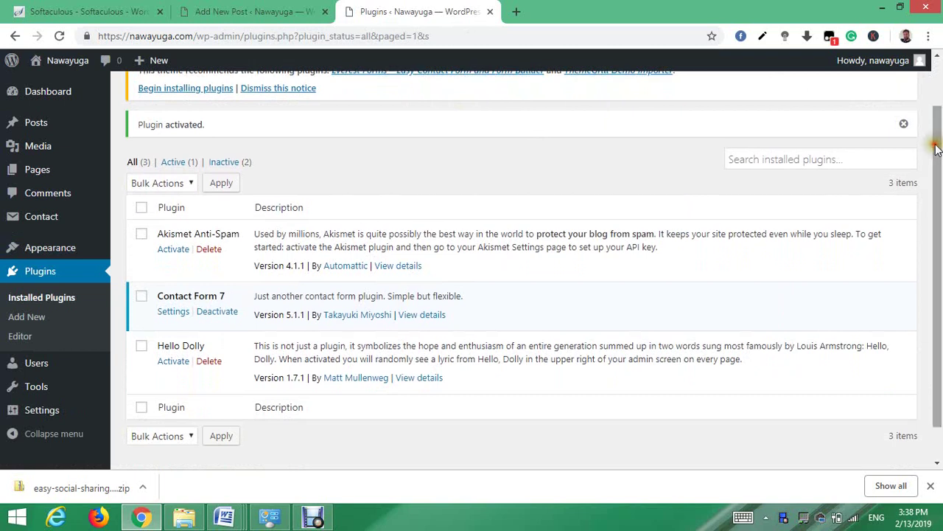
click(173, 311)
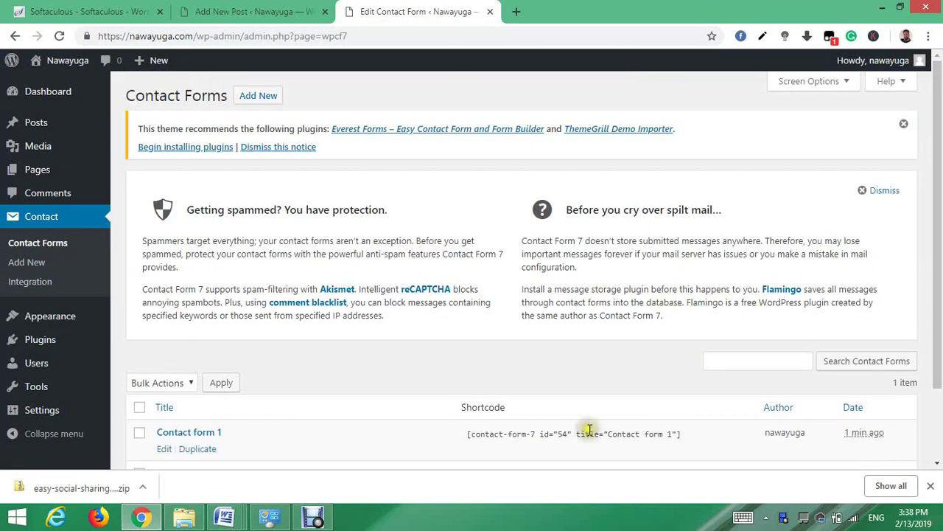
click(466, 432)
drag(505, 437, 532, 434)
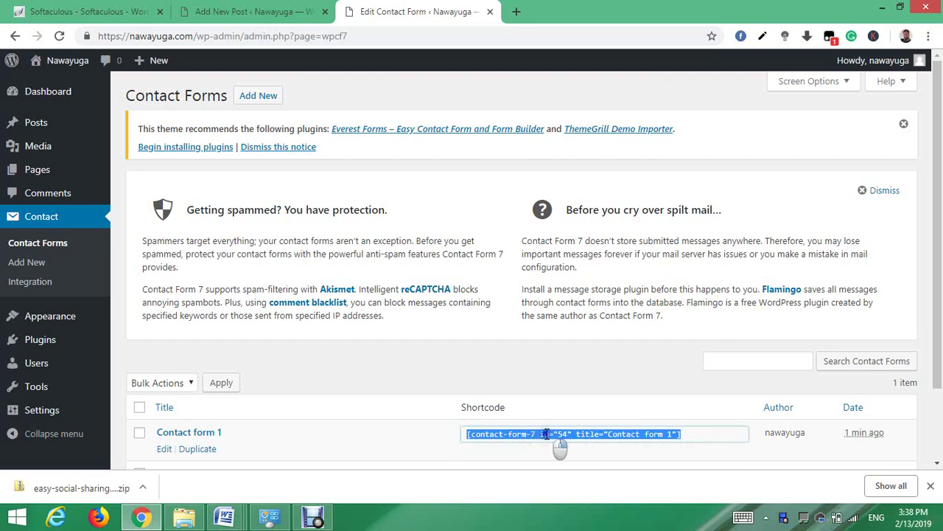
right_click(546, 433)
click(579, 345)
click(516, 11)
- Load nawayuga.com, open the Contact page in the editor, and delete its text
text(n)
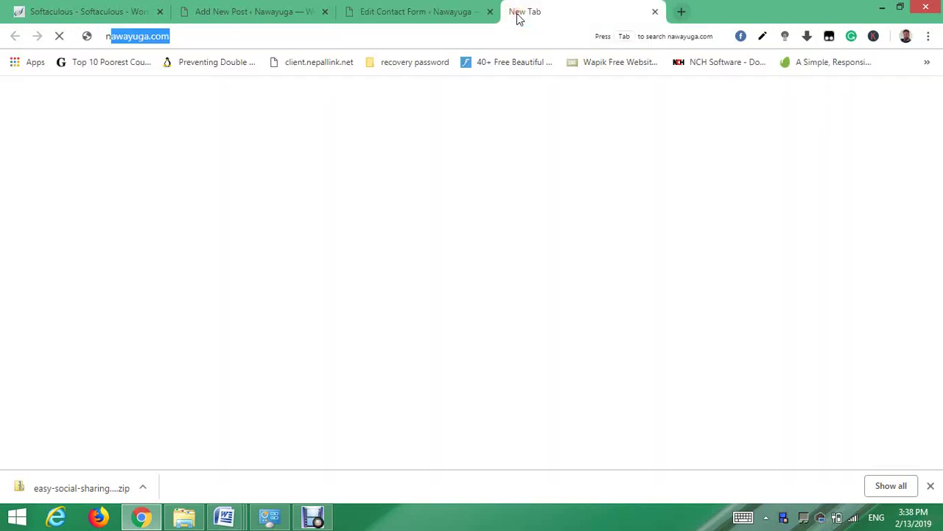
key(Return)
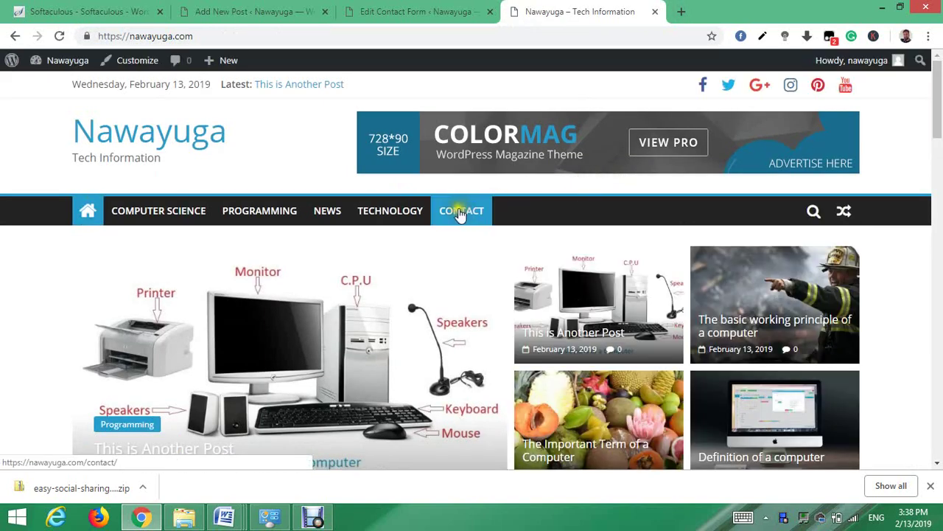
click(459, 212)
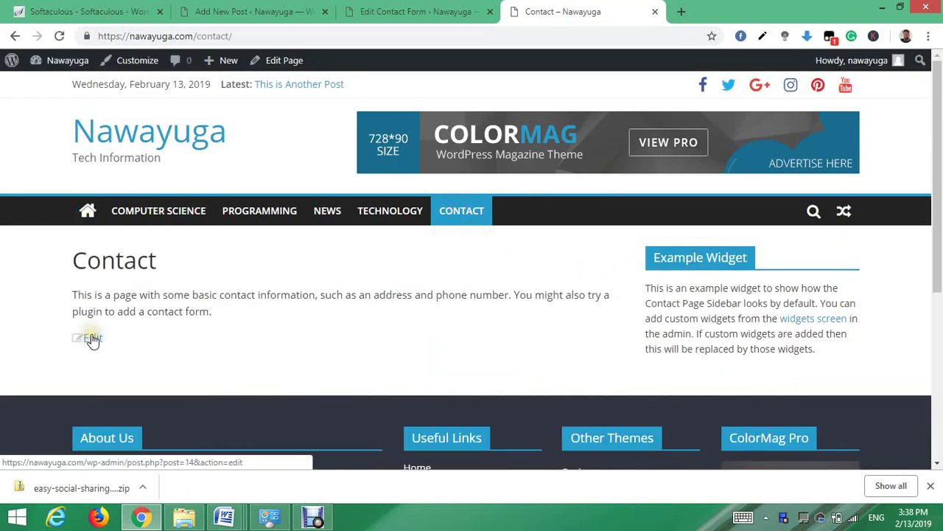
click(92, 338)
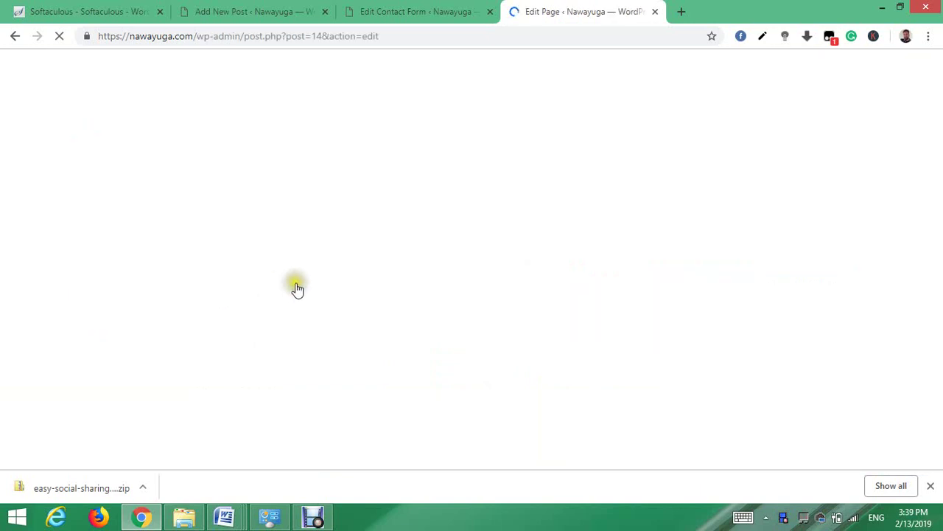
click(305, 254)
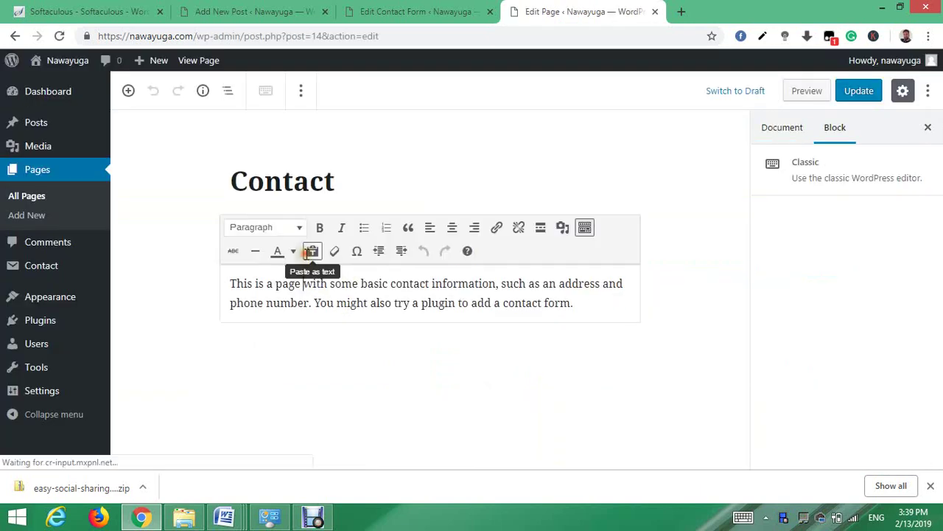
key(ctrl+a)
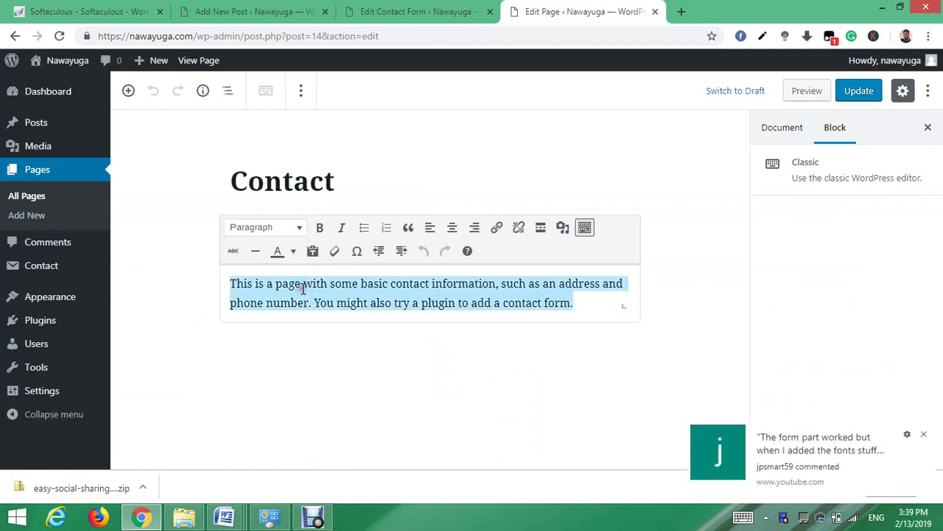
key(BackSpace)
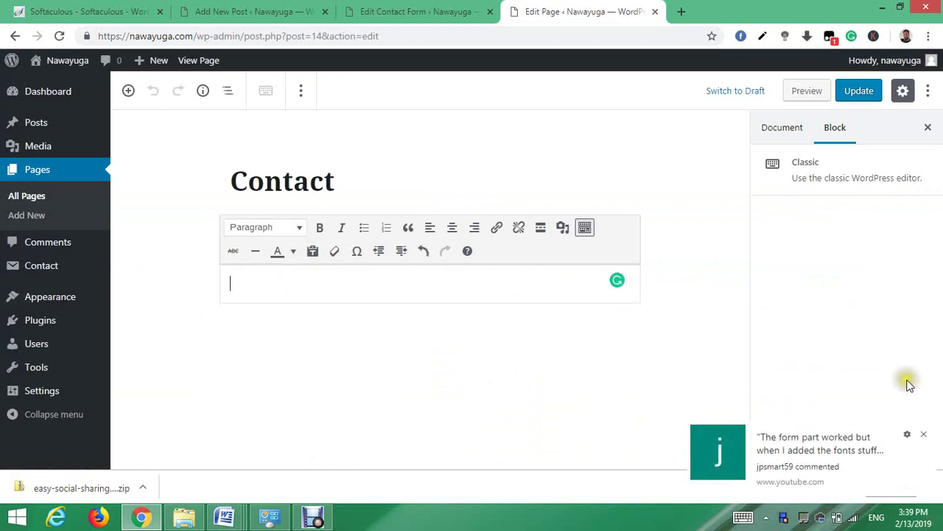
- Paste the Contact form 1 shortcode into the Contact page and update it
click(925, 433)
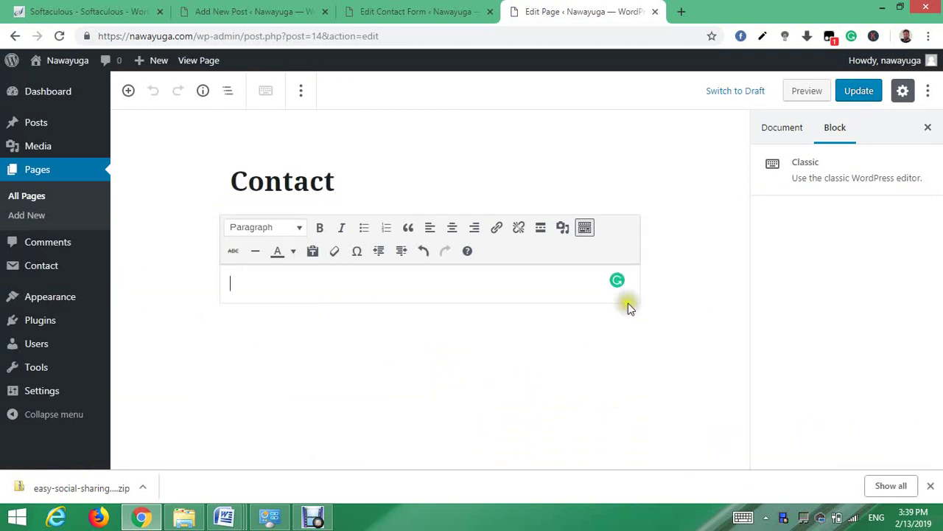
key(ctrl+v)
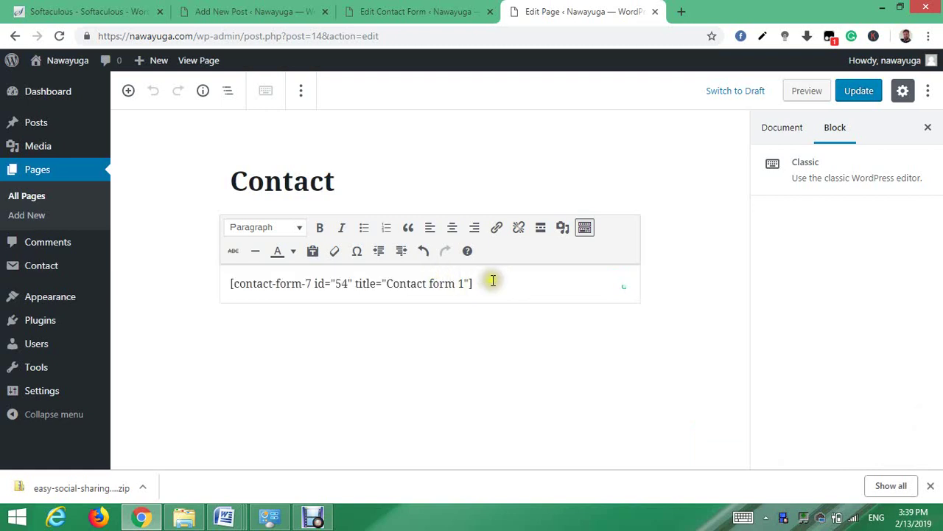
click(855, 90)
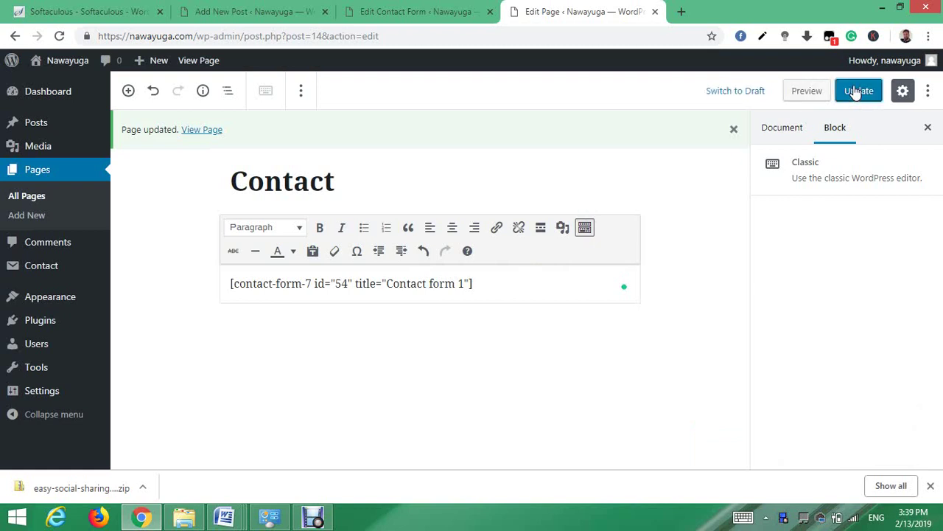
click(679, 14)
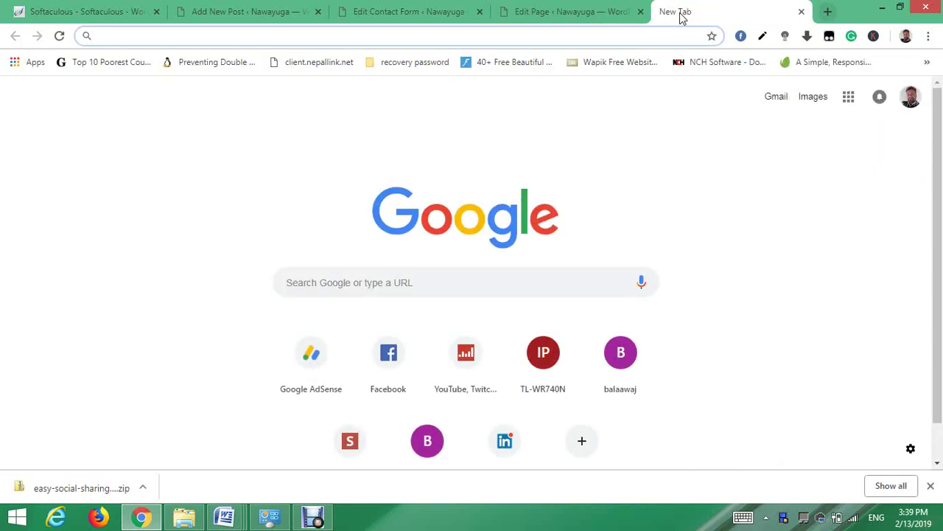
- Load the Nawayuga site and go to its Contact page
text(n)
key(Return)
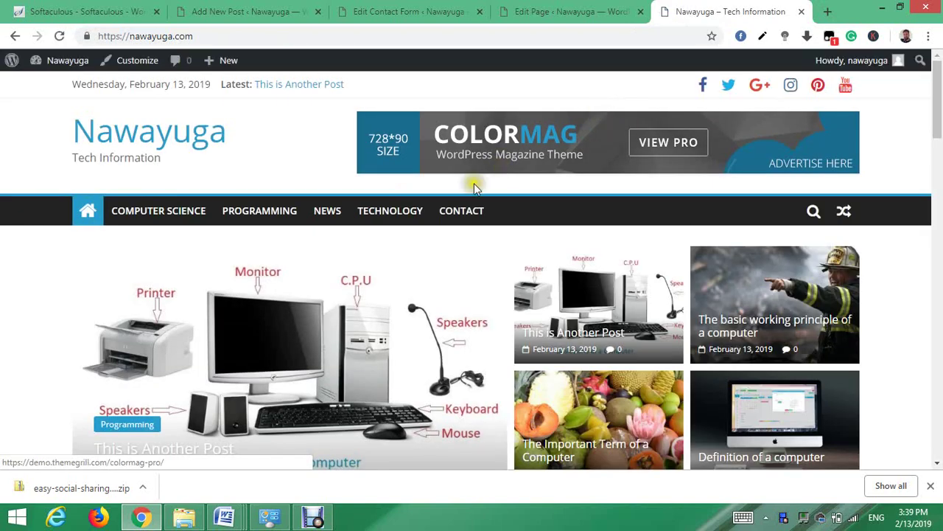
click(454, 213)
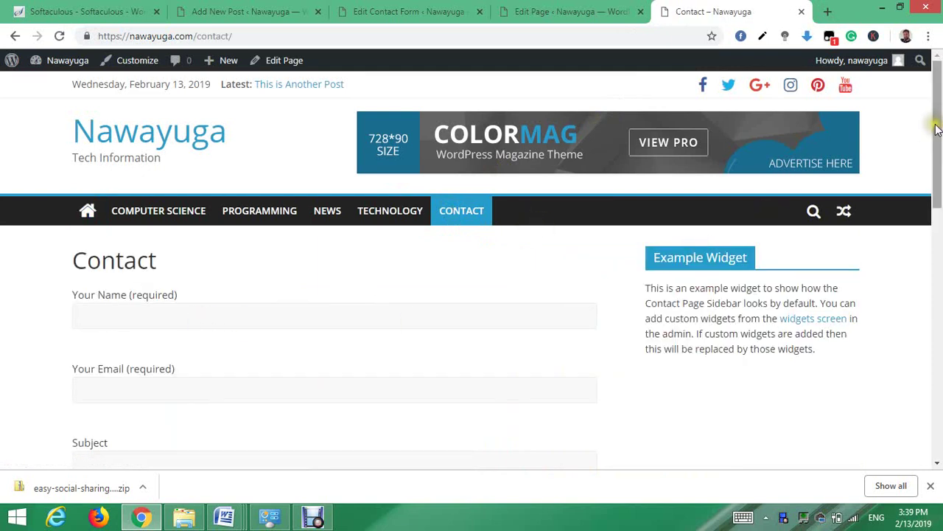
drag(936, 129, 939, 165)
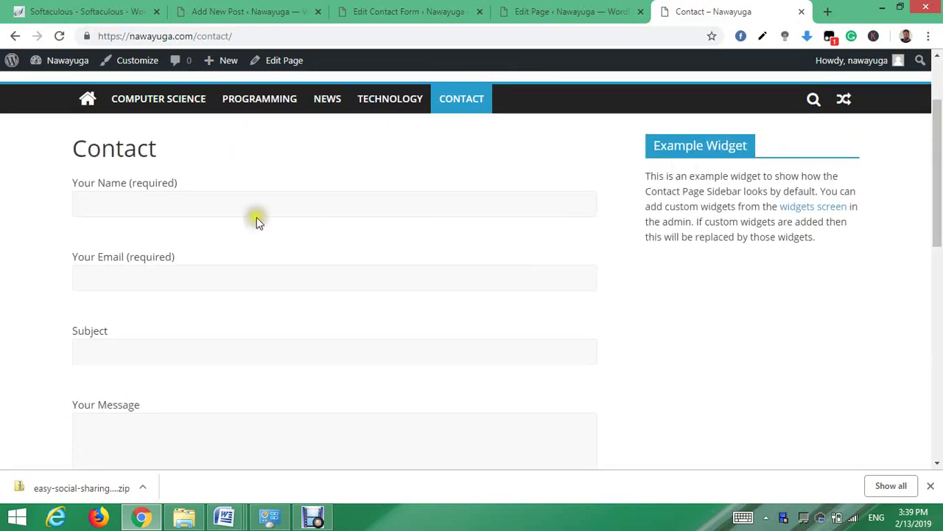
- Enter the sender's name and their saved email address in the contact form
click(198, 203)
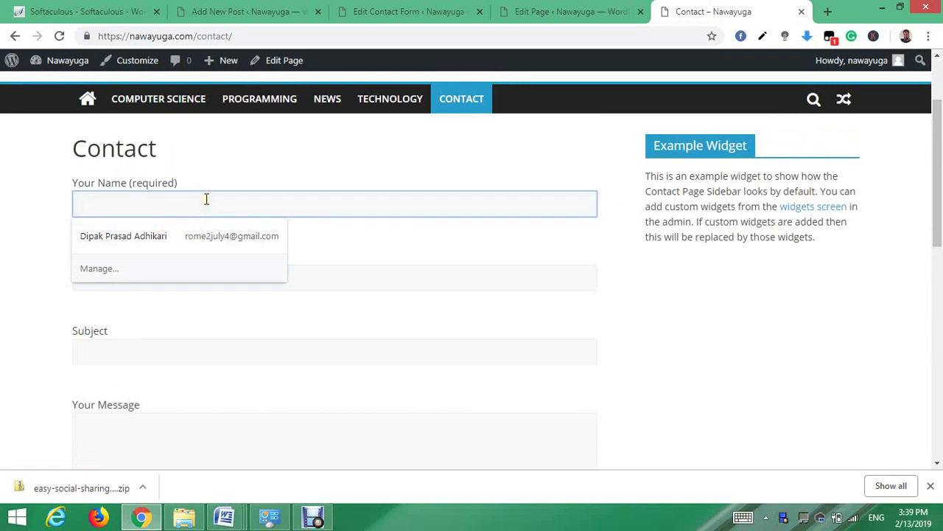
text(Dipak)
key(Tab)
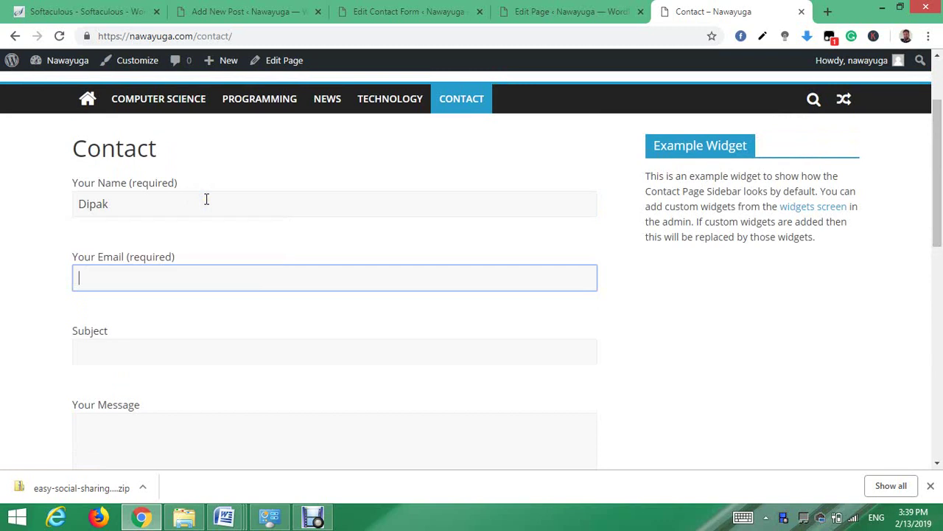
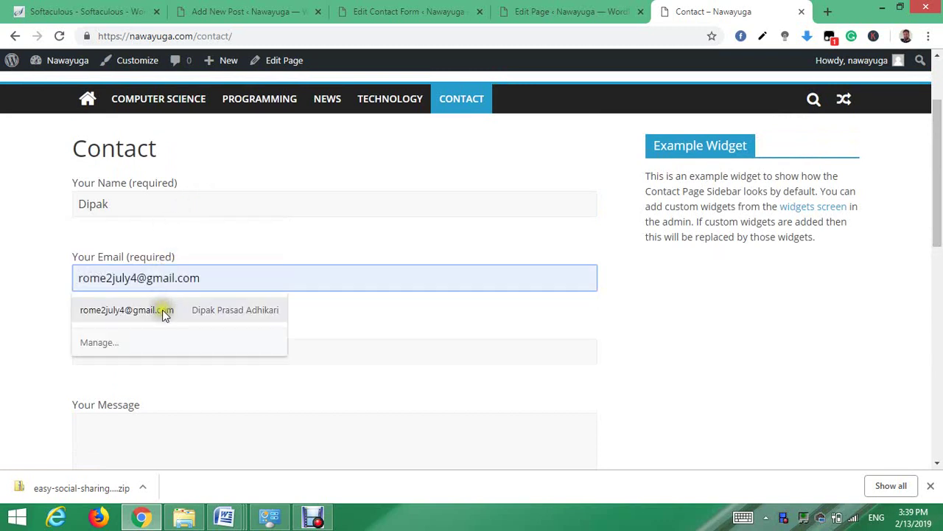
click(163, 313)
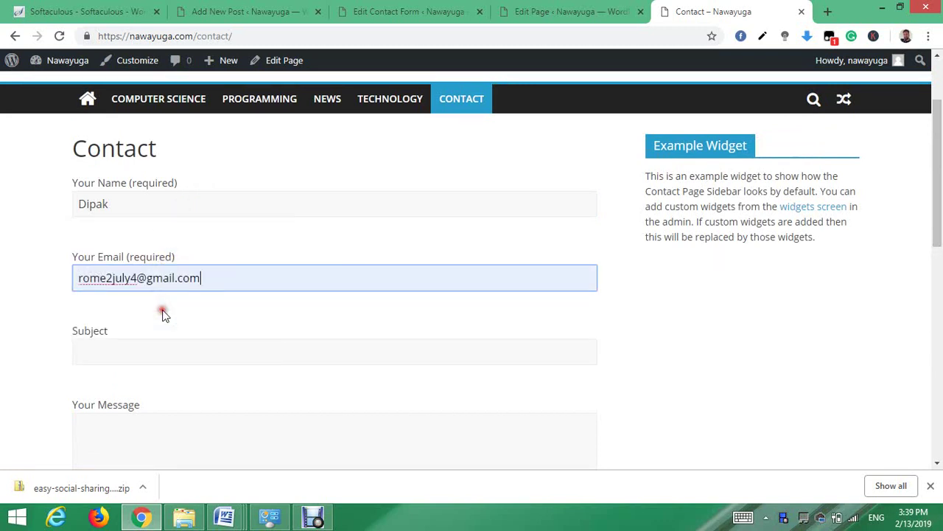
- Add subject 'Related wordpress' and message 'Hello world', send it, and open a new tab
click(139, 351)
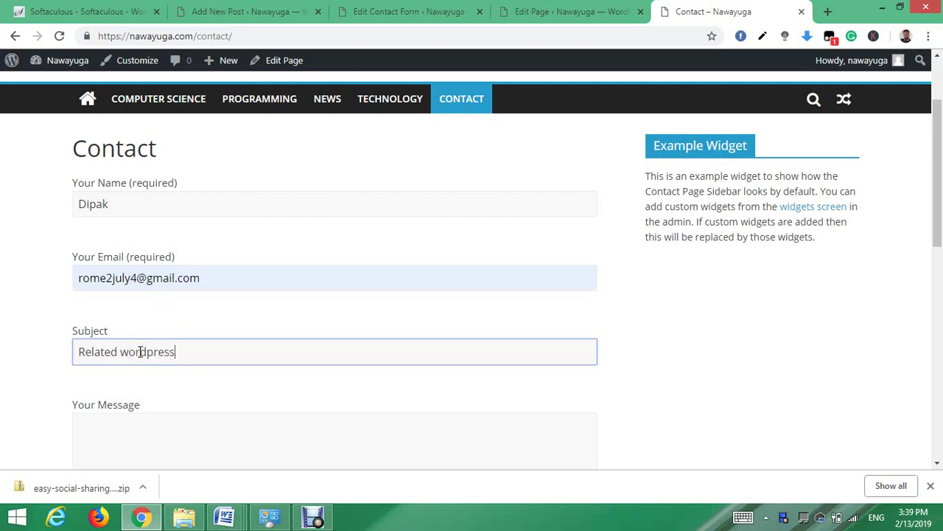
click(166, 438)
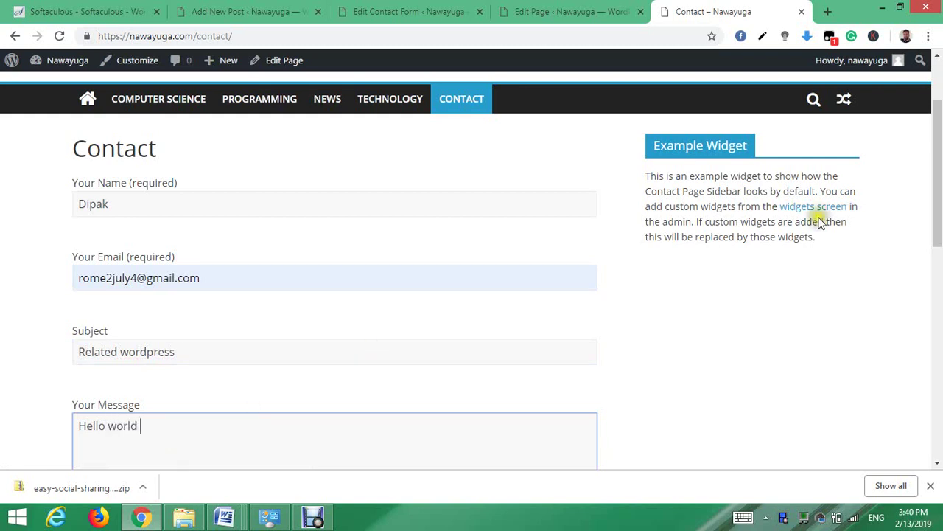
drag(941, 217, 940, 301)
click(112, 378)
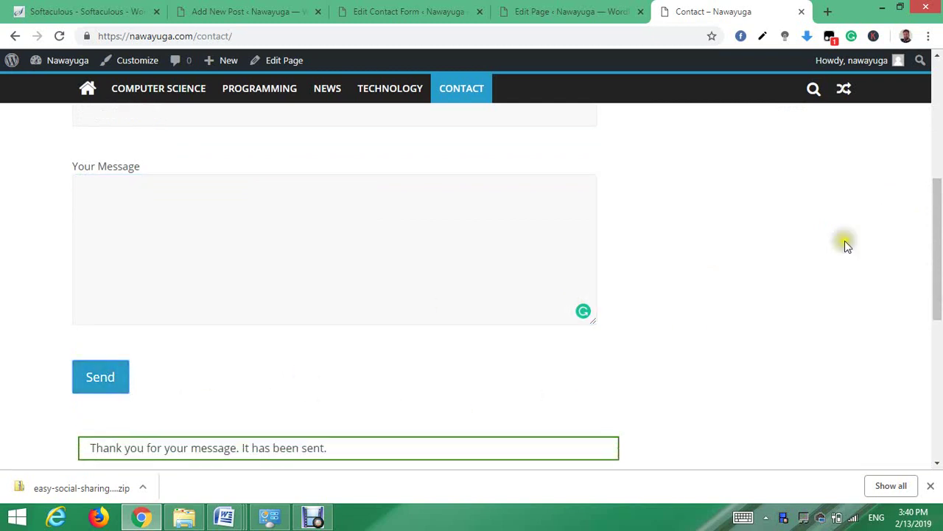
click(828, 12)
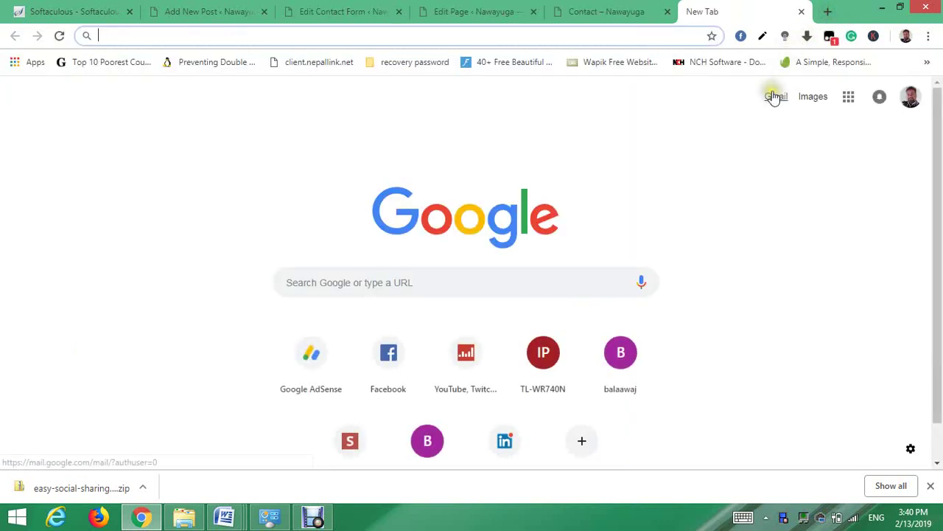
- Open Gmail from the new tab and refresh the Inbox to look for the test message
click(776, 97)
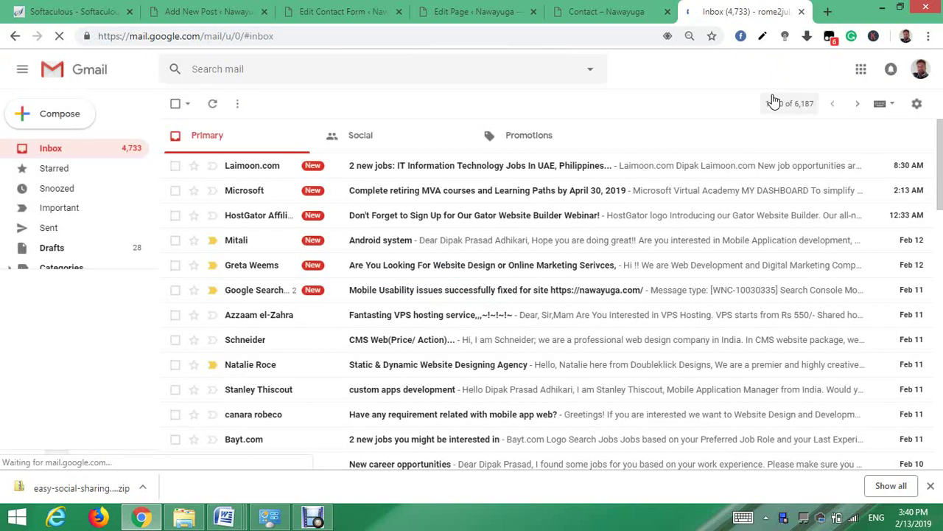
click(770, 101)
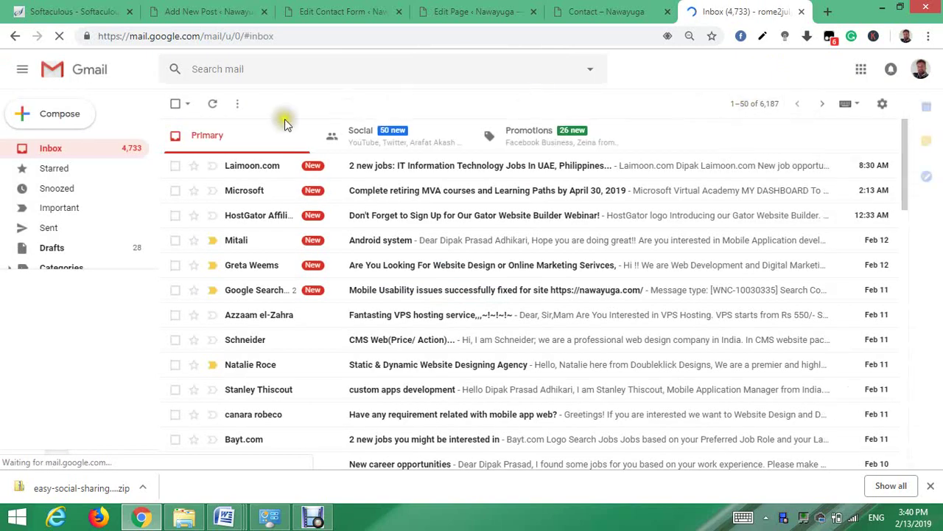
click(71, 150)
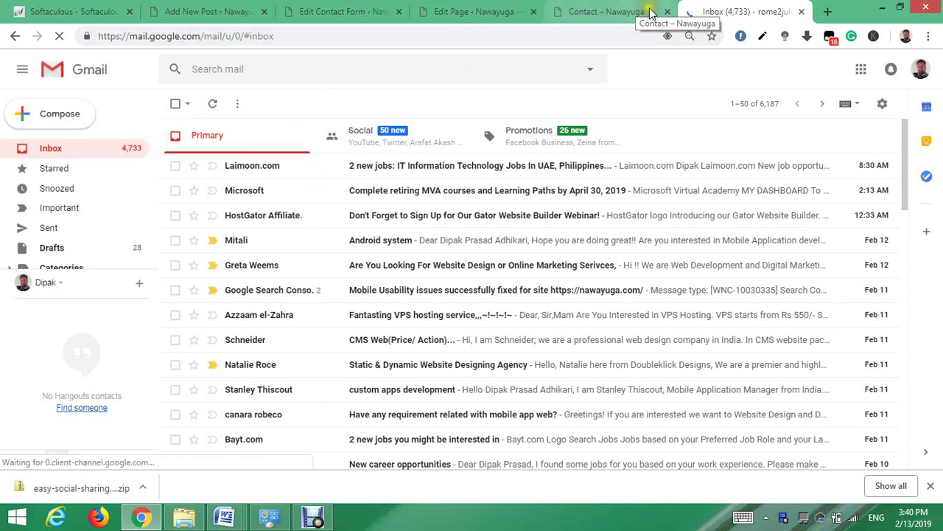
- Return to the Contact – Nawayuga tab, go home and open the 'Definition of a computer' post
click(601, 15)
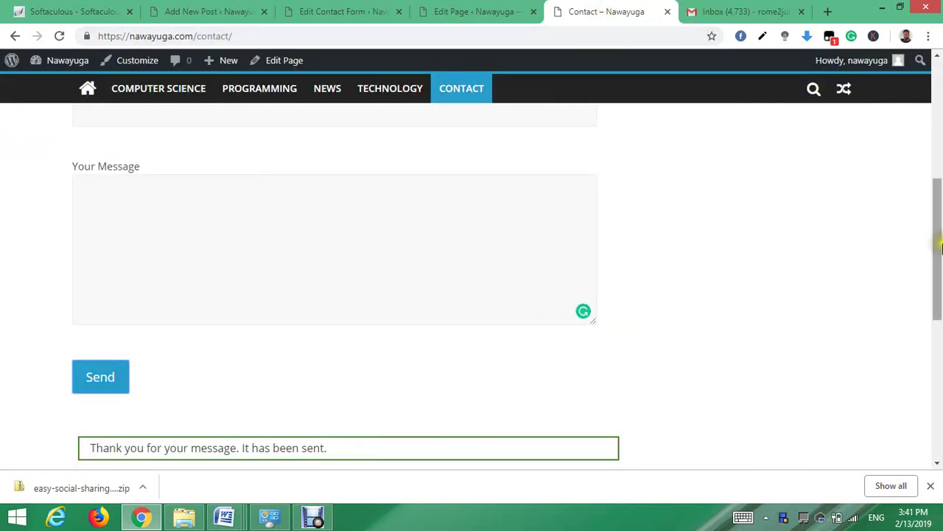
drag(940, 252, 939, 136)
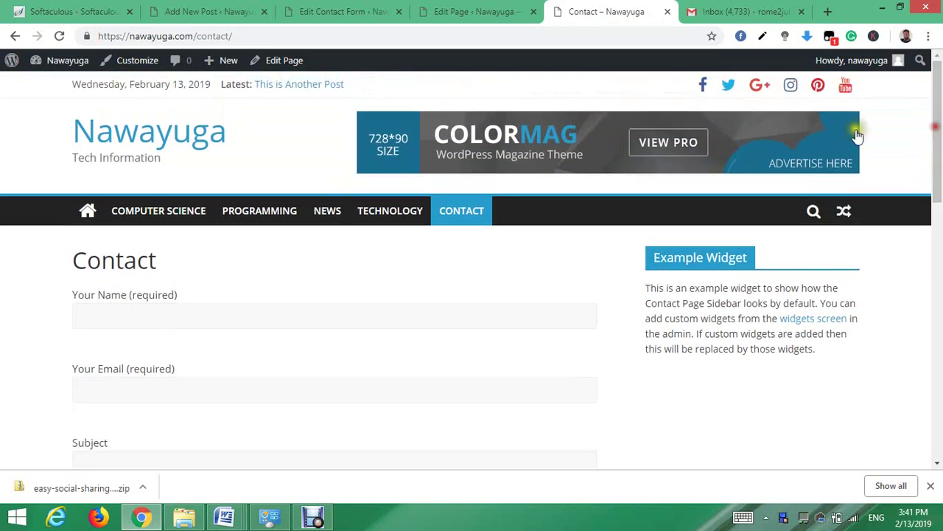
click(86, 213)
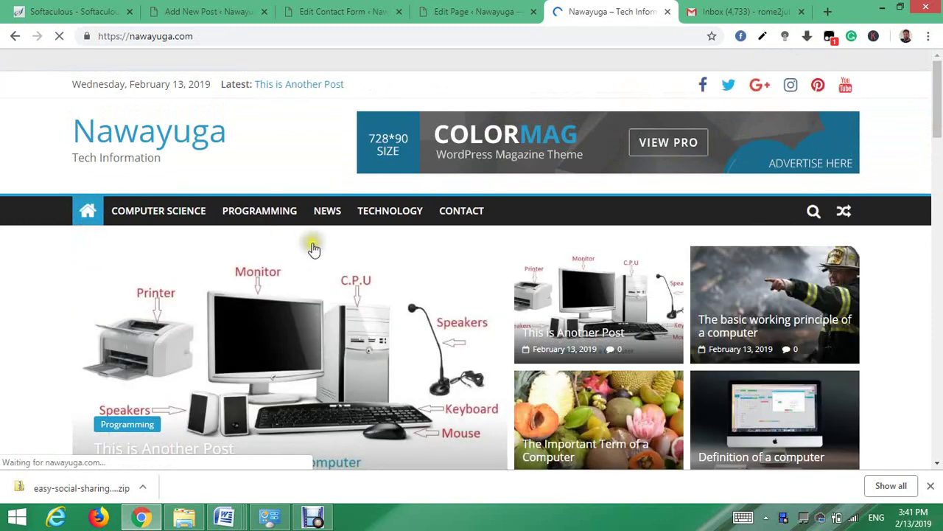
scroll(545, 299, down, 5)
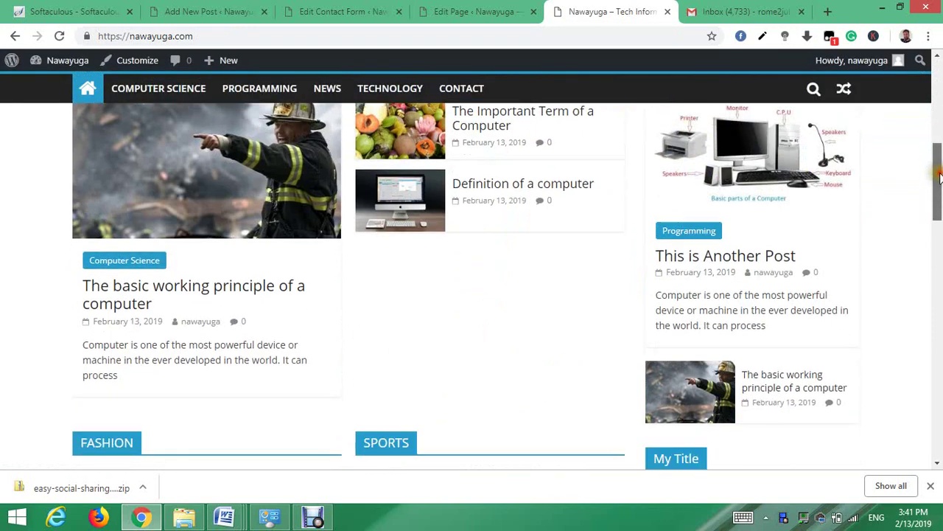
click(487, 311)
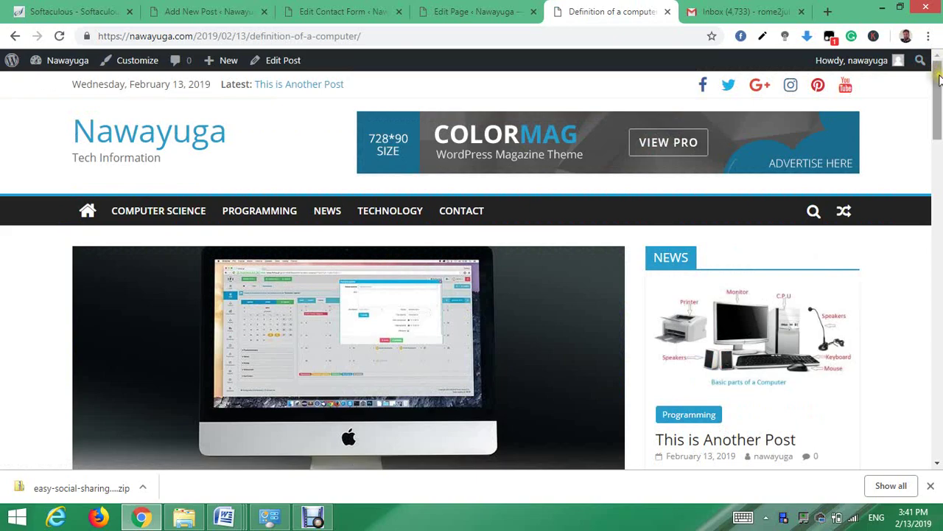
mouse_move(938, 79)
mouse_down()
mouse_move(938, 273)
mouse_move(939, 81)
mouse_up()
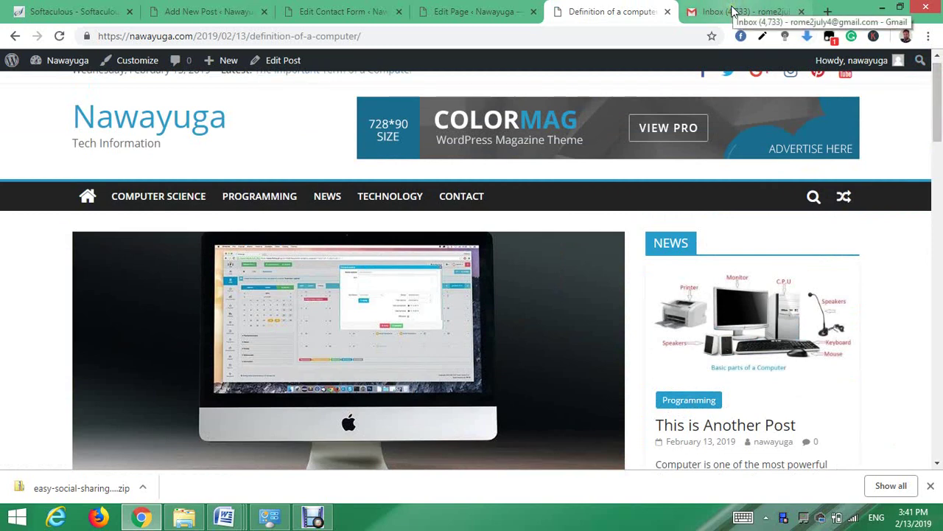
- From the Dashboard, open Appearance > About ColorMag and show its Supported Plugins list
mouse_move(59, 65)
click(53, 86)
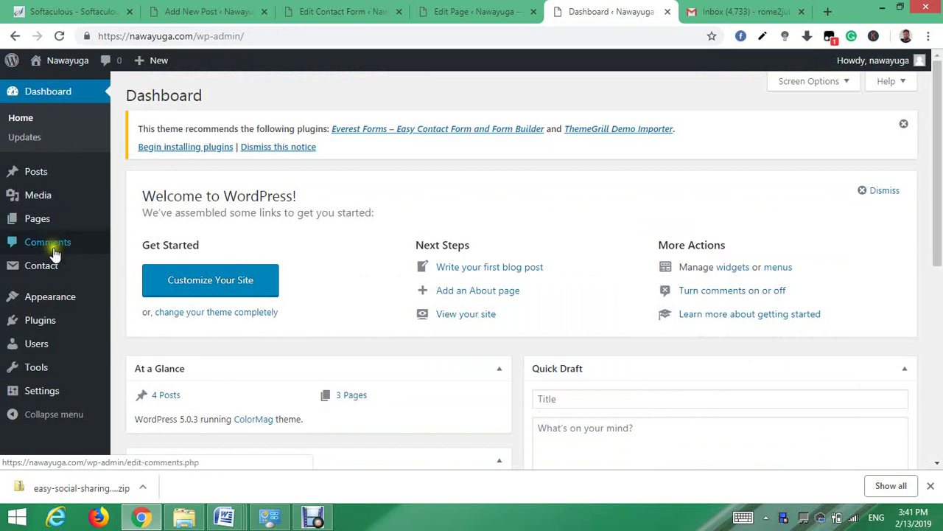
mouse_move(53, 296)
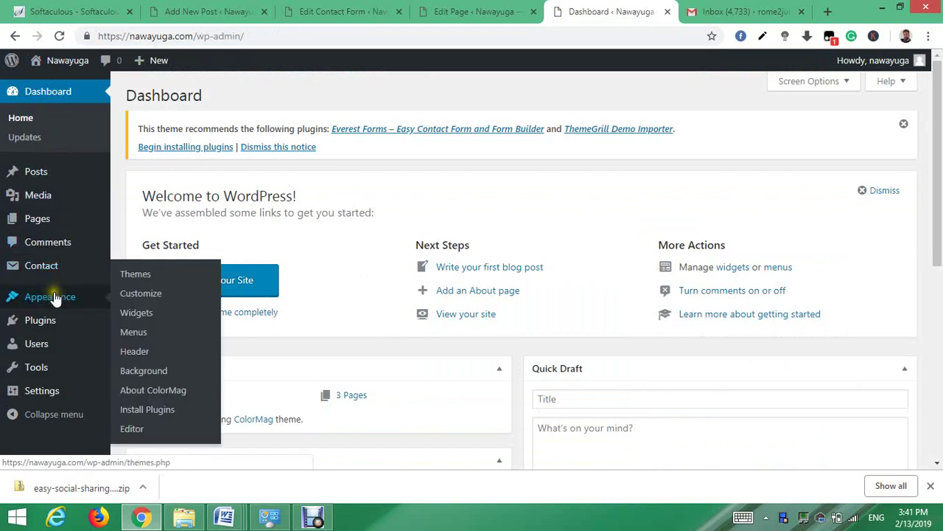
click(168, 395)
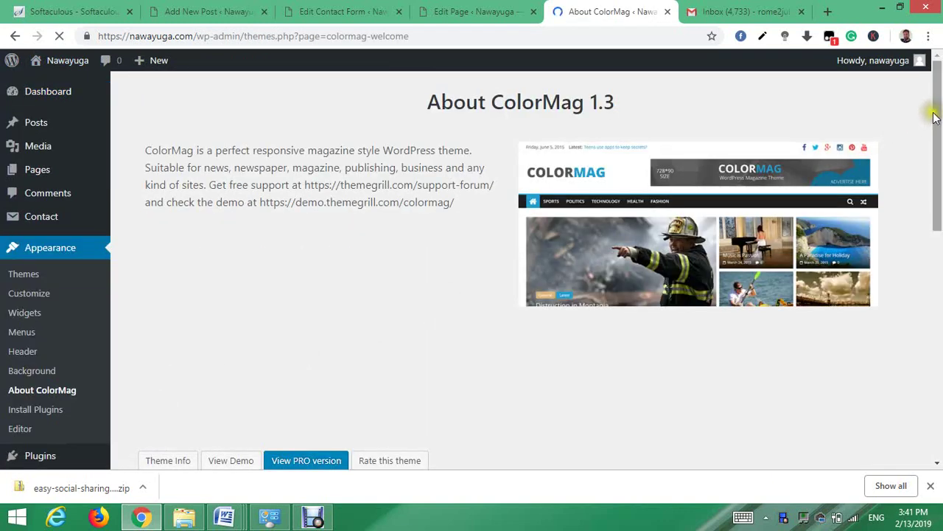
drag(932, 114, 936, 235)
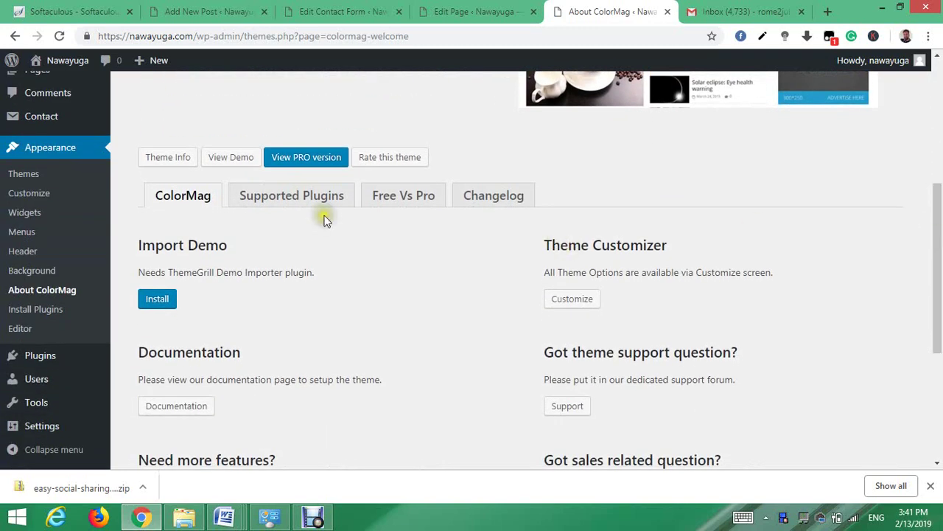
click(297, 202)
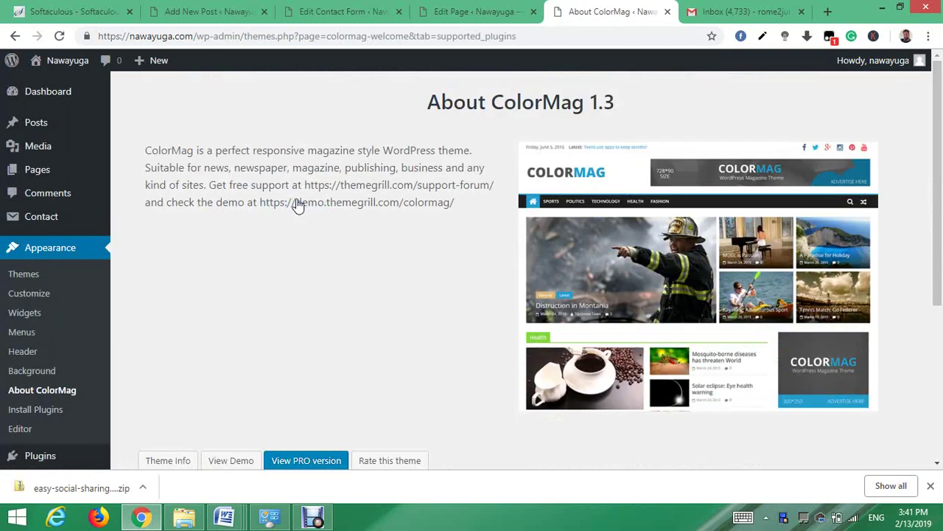
drag(937, 98, 933, 220)
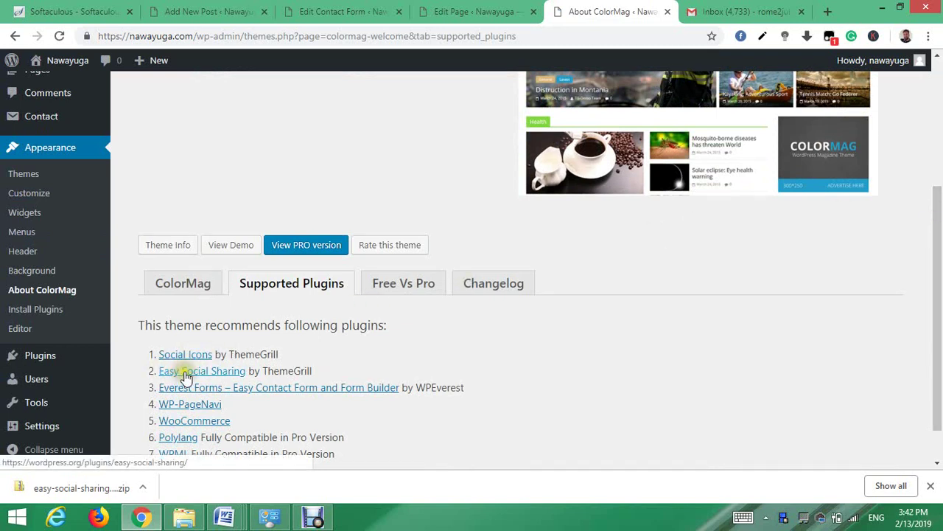
- Download the Easy Social Sharing plugin zip from its WordPress.org page
click(223, 376)
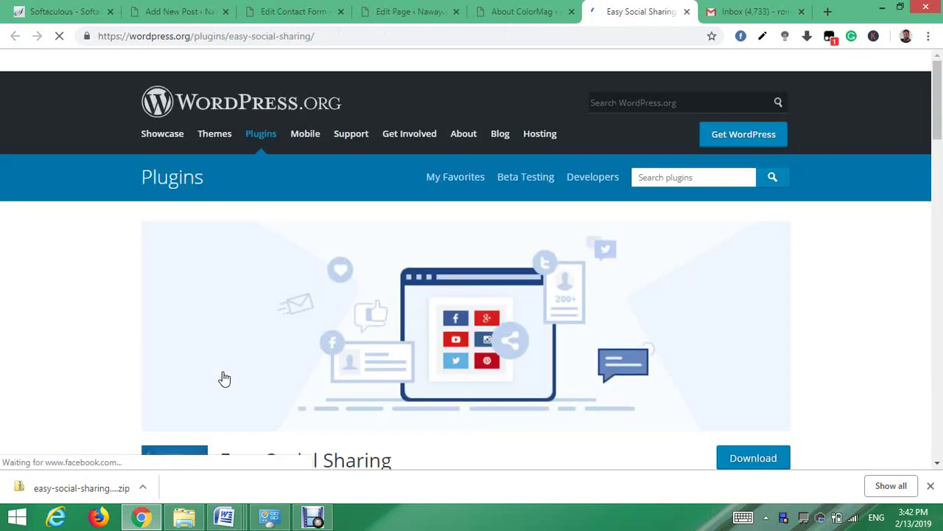
click(746, 458)
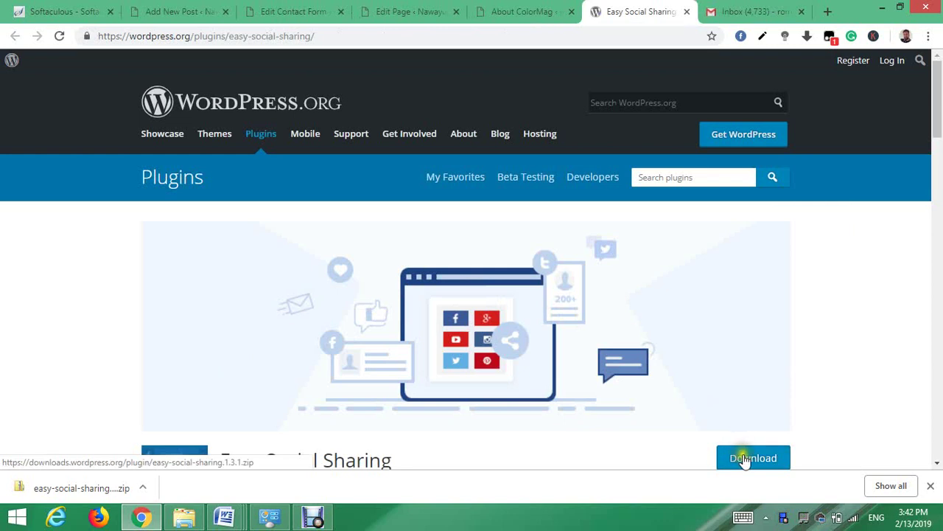
drag(937, 107, 937, 129)
click(750, 327)
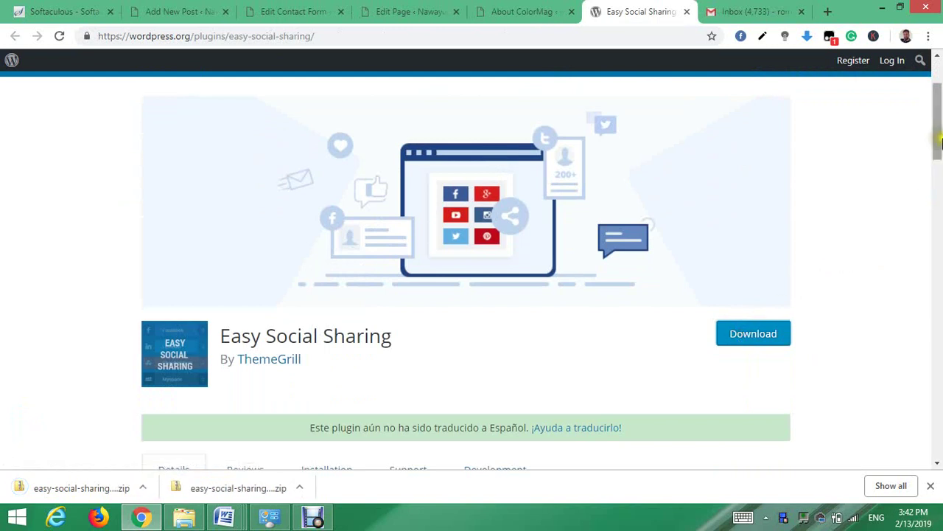
drag(938, 127, 940, 100)
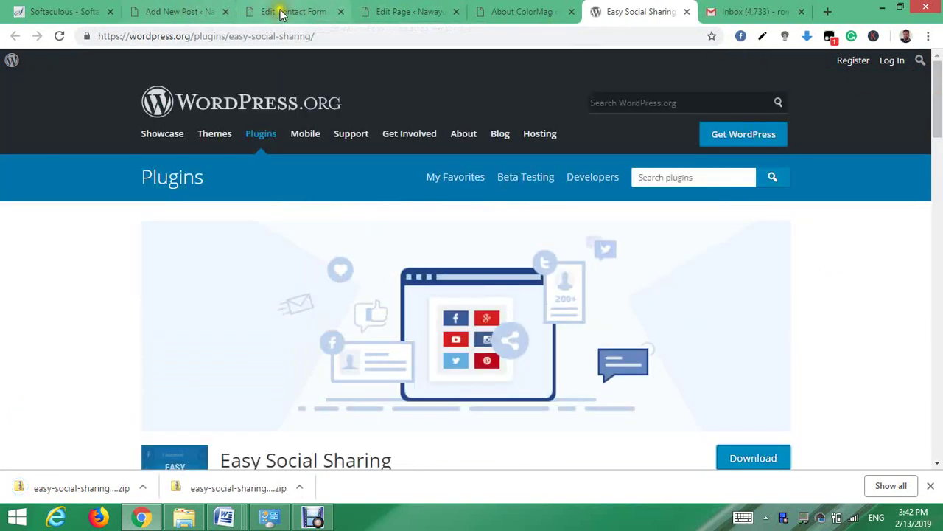
- Go back to the About ColorMag tab and return to the admin Dashboard
click(523, 15)
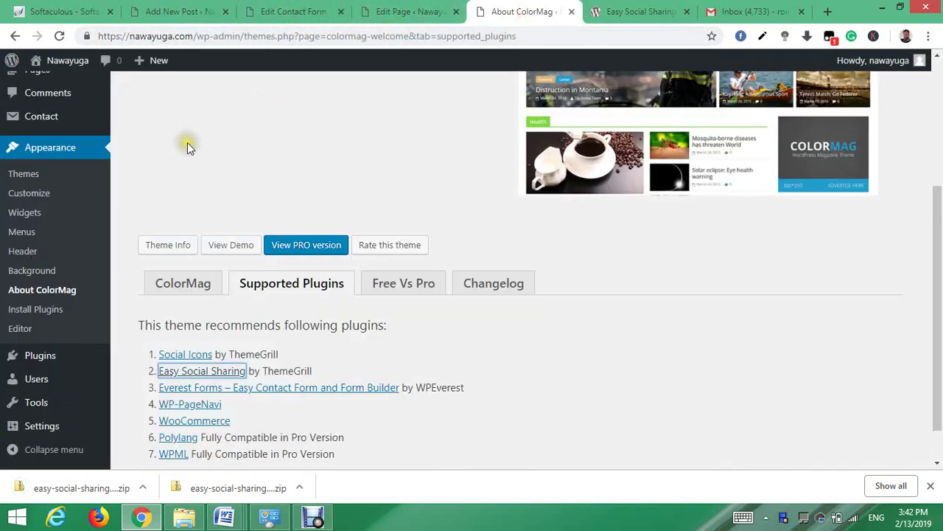
mouse_move(61, 59)
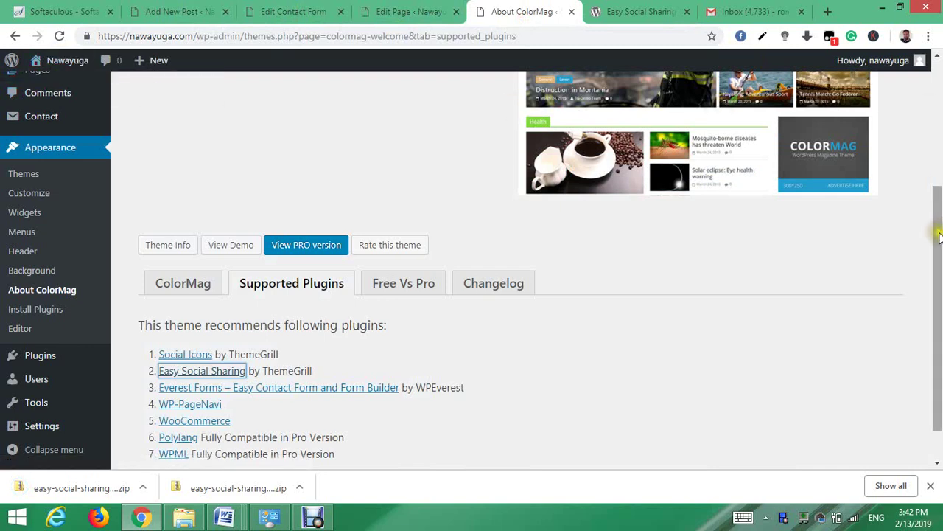
drag(937, 232, 938, 74)
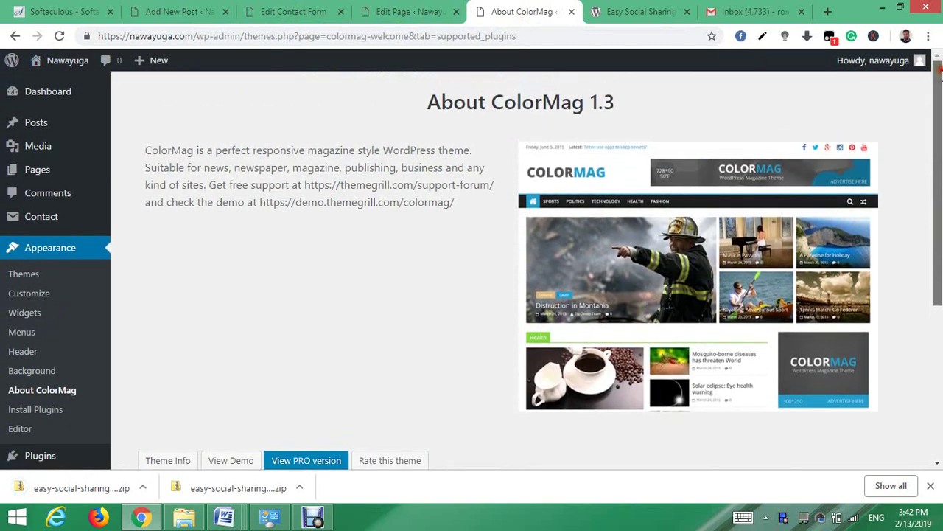
click(64, 95)
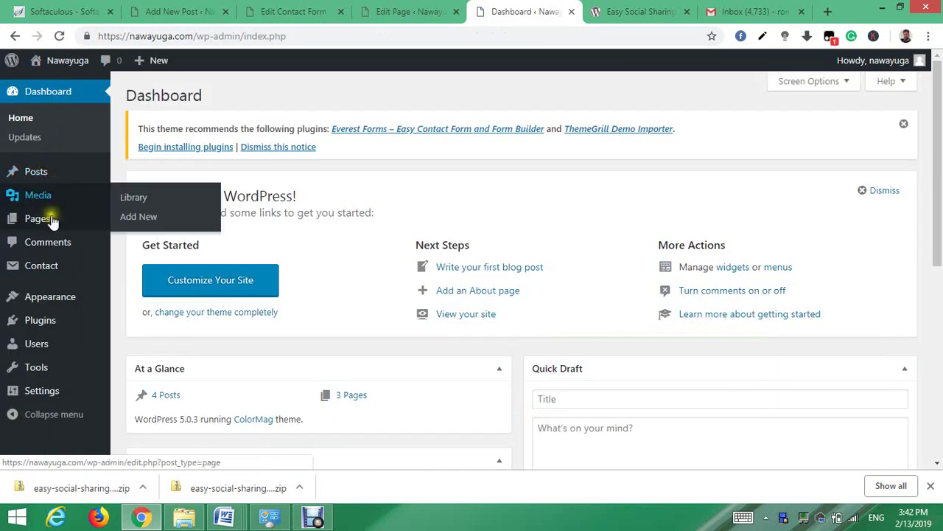
- Under Plugins > Add New > Upload Plugin, choose easy-social-sharing.1.3.1.zip from Downloads
mouse_move(55, 306)
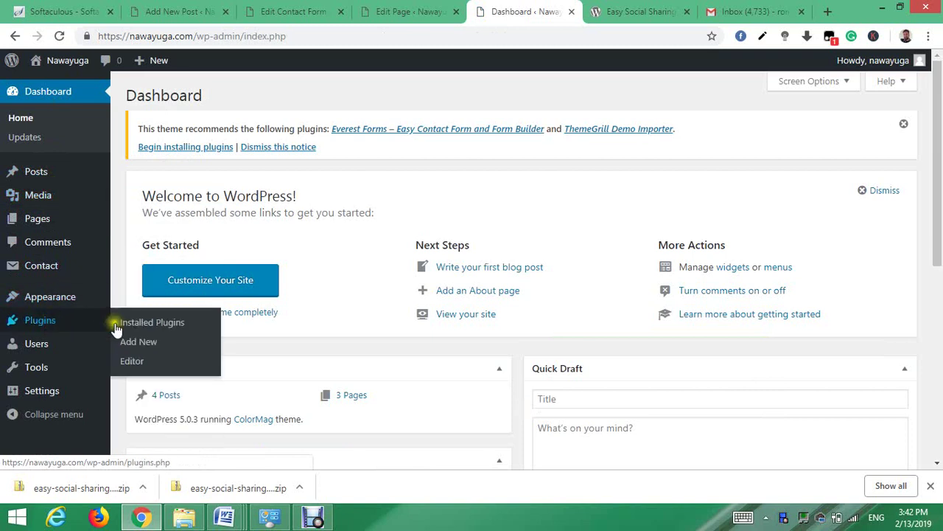
click(141, 343)
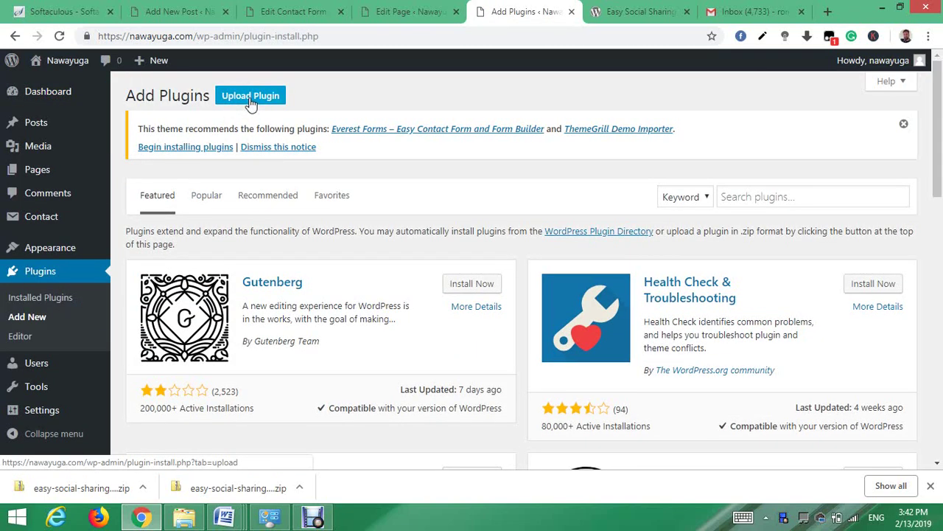
click(250, 105)
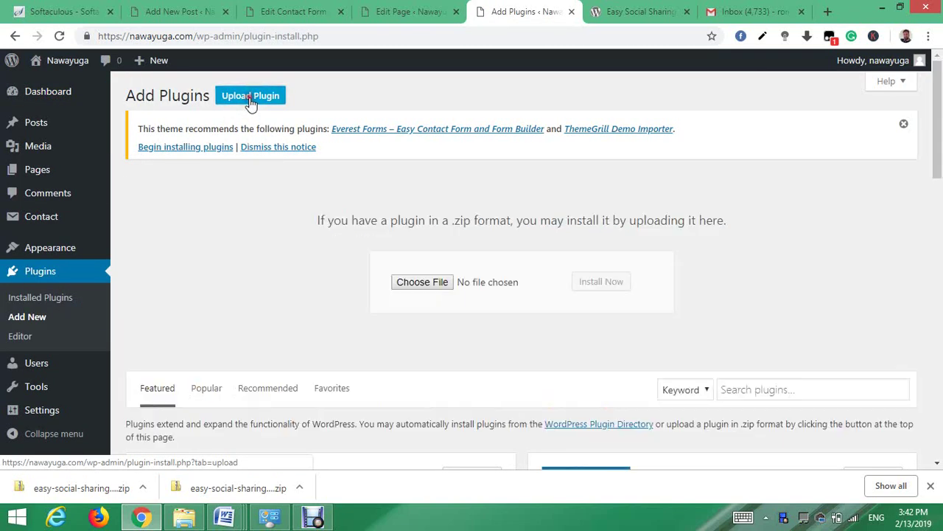
click(412, 289)
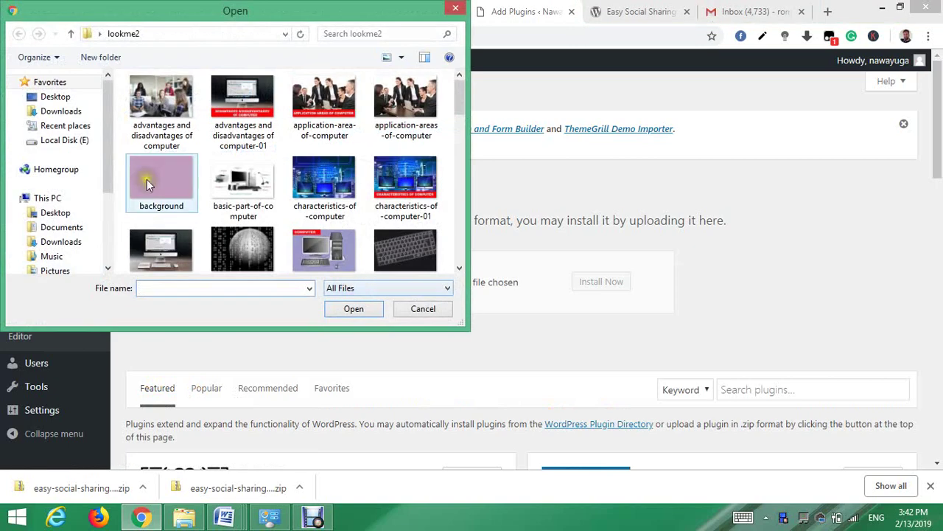
click(65, 125)
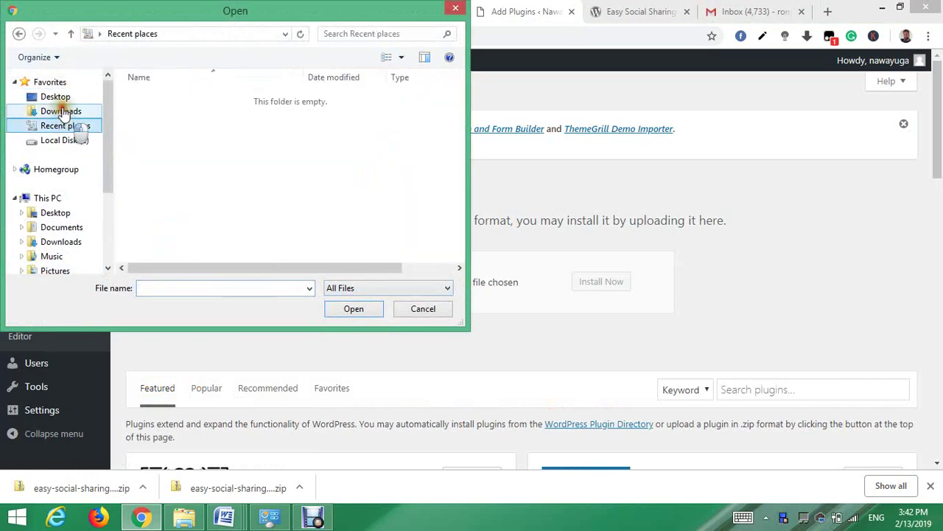
click(61, 110)
click(168, 288)
text(e)
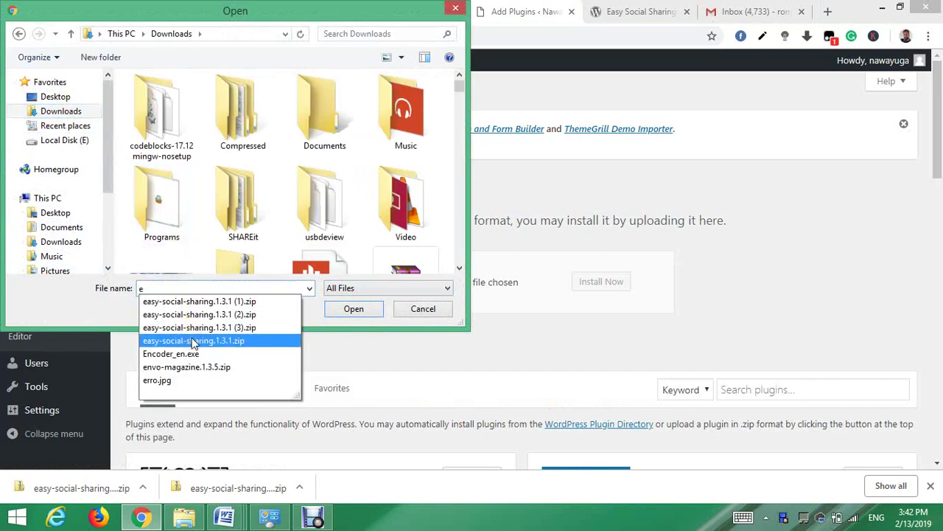
click(232, 338)
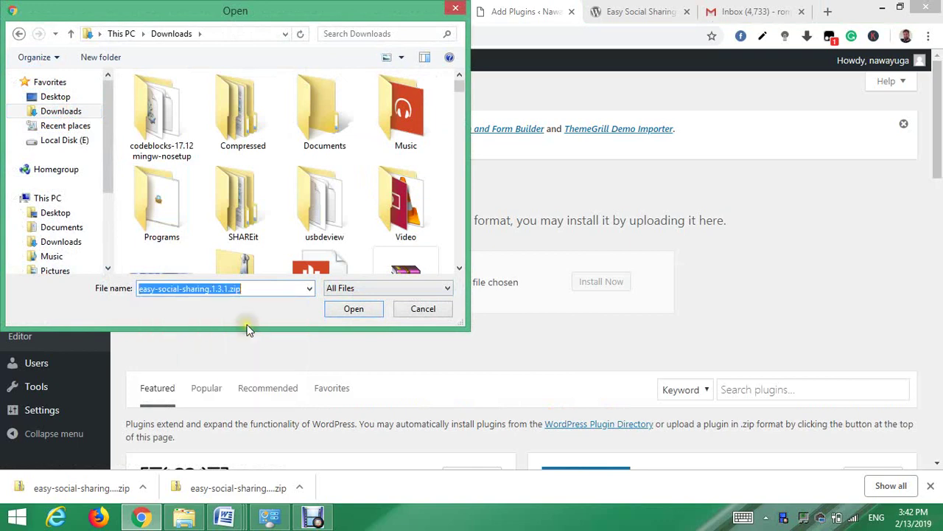
click(353, 308)
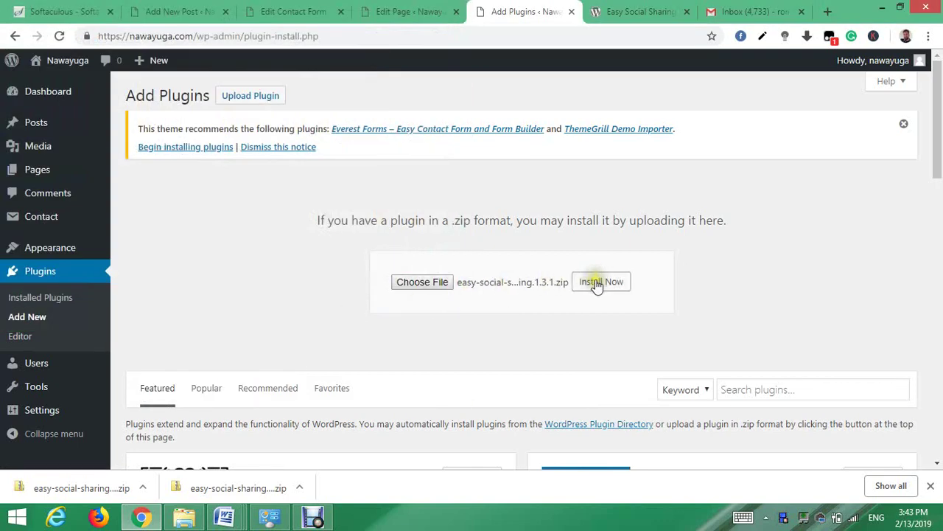
- Install the uploaded Easy Social Sharing plugin and activate it
click(599, 283)
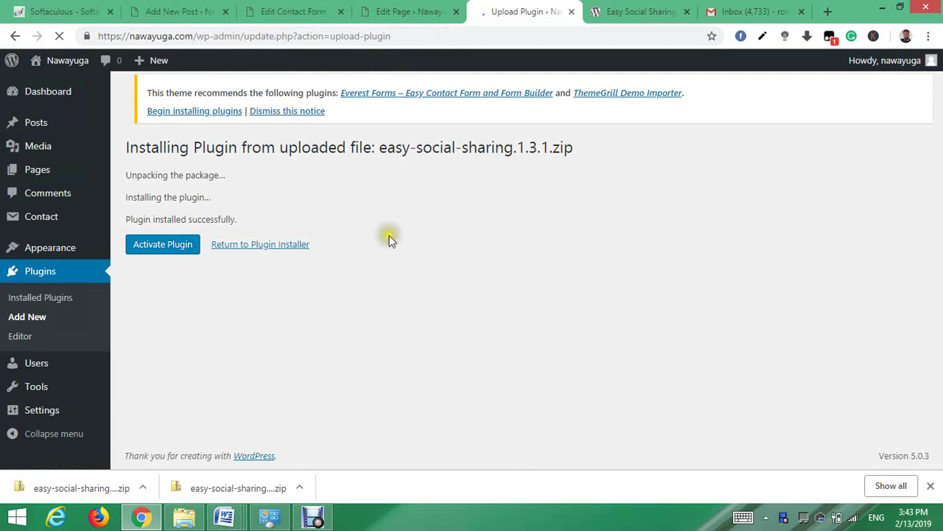
click(155, 247)
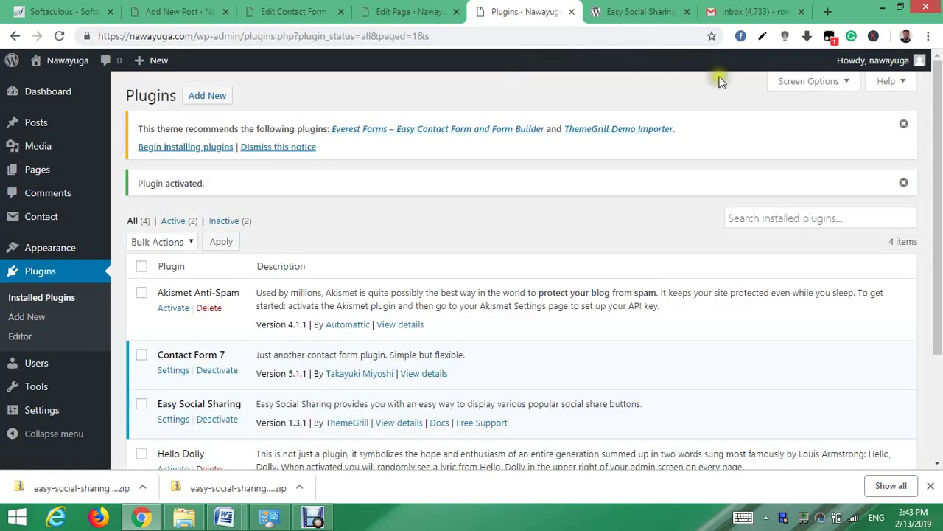
mouse_move(937, 109)
mouse_down()
mouse_move(937, 119)
mouse_move(938, 92)
mouse_up()
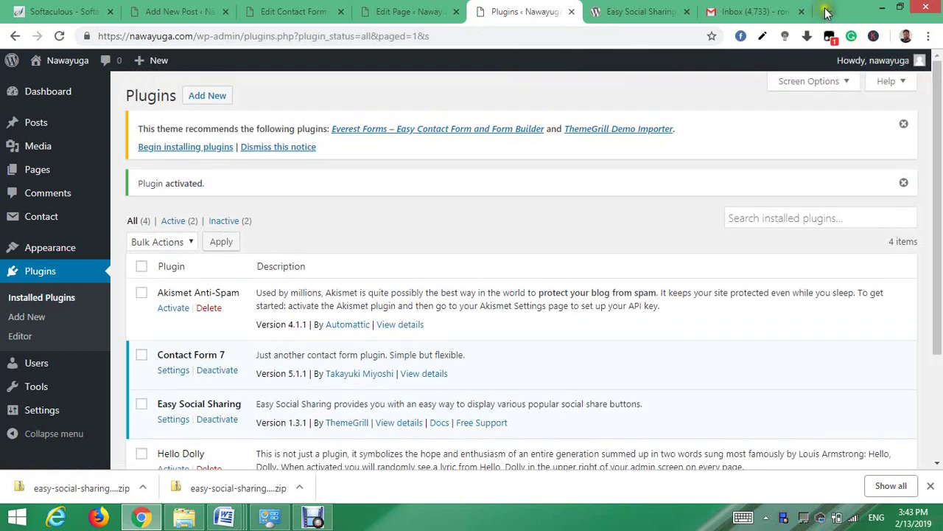
- In a new tab, load nawayuga.com and open 'The Important Term of a Computer' to view its share buttons
click(827, 12)
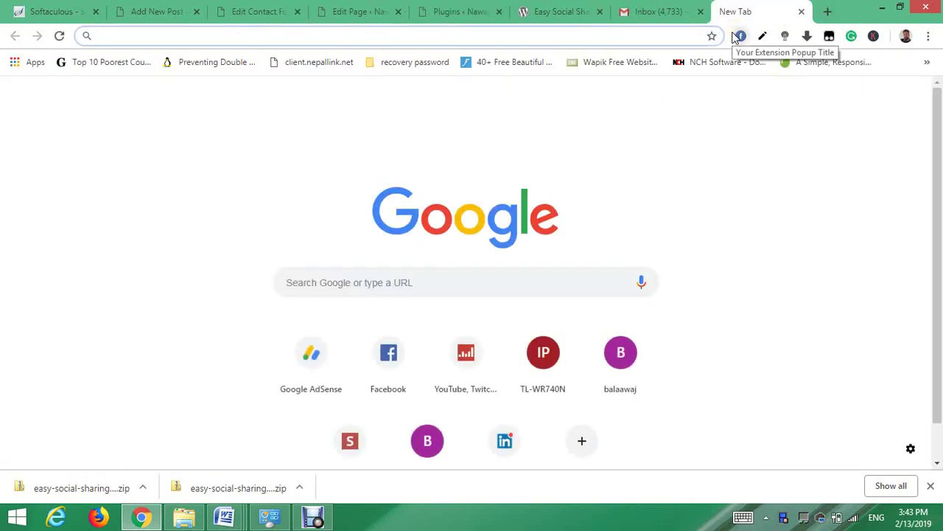
text(nawayuga.com)
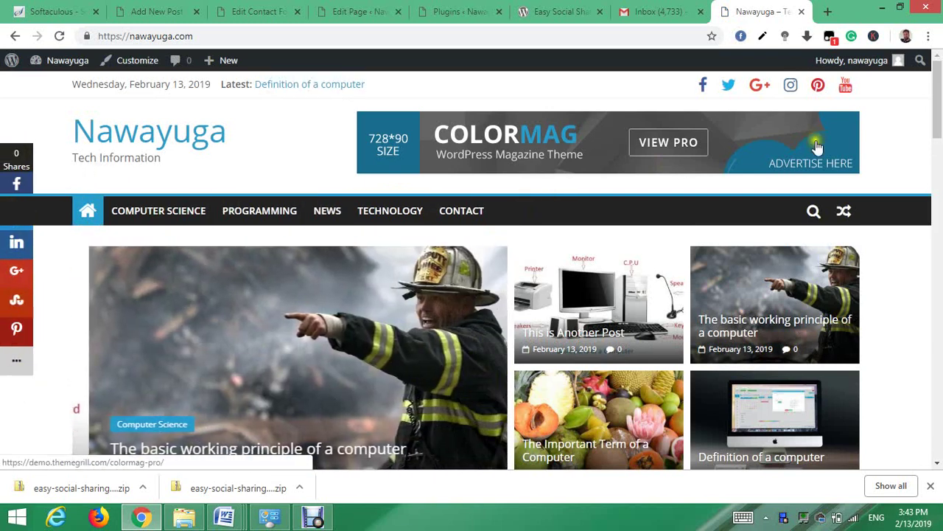
click(935, 150)
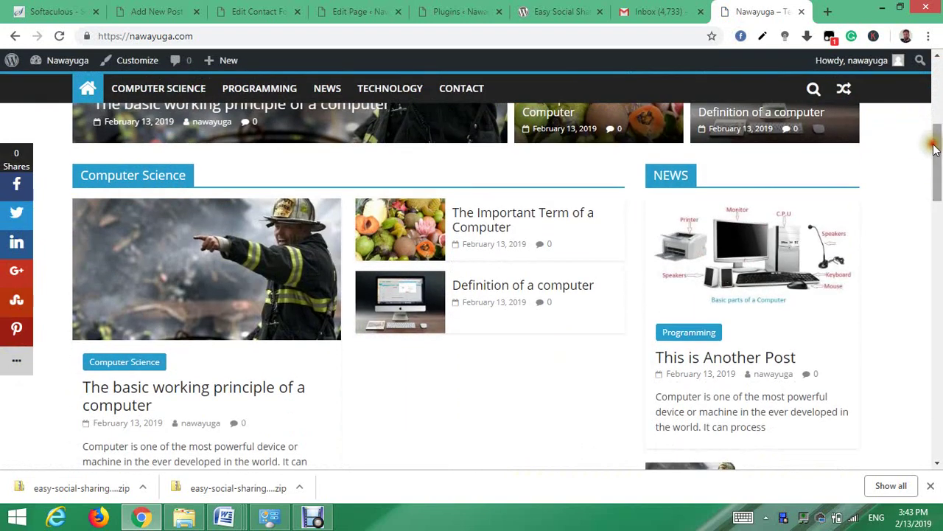
click(488, 225)
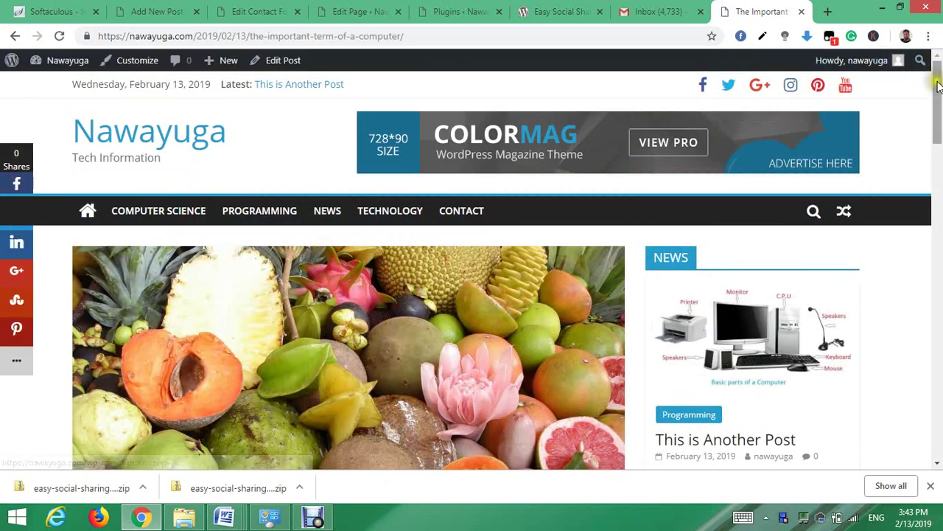
drag(935, 96, 927, 151)
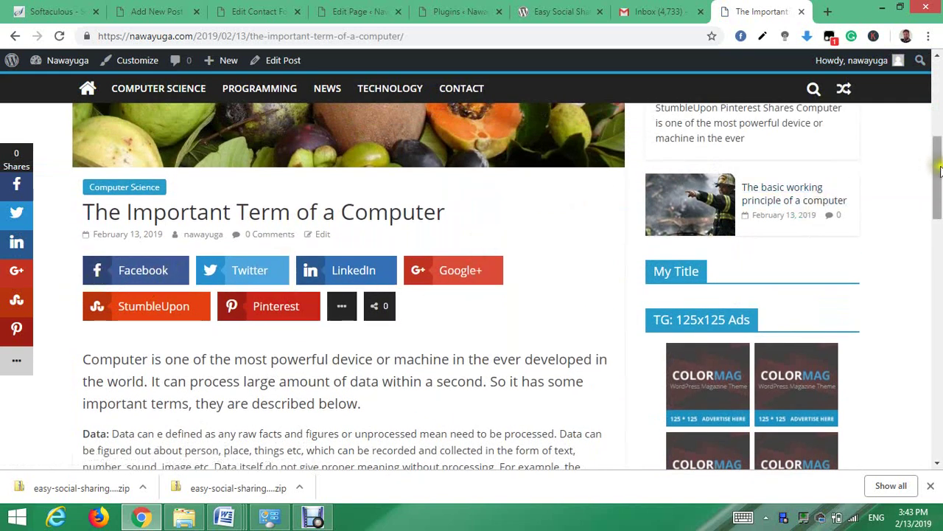
drag(937, 177, 940, 103)
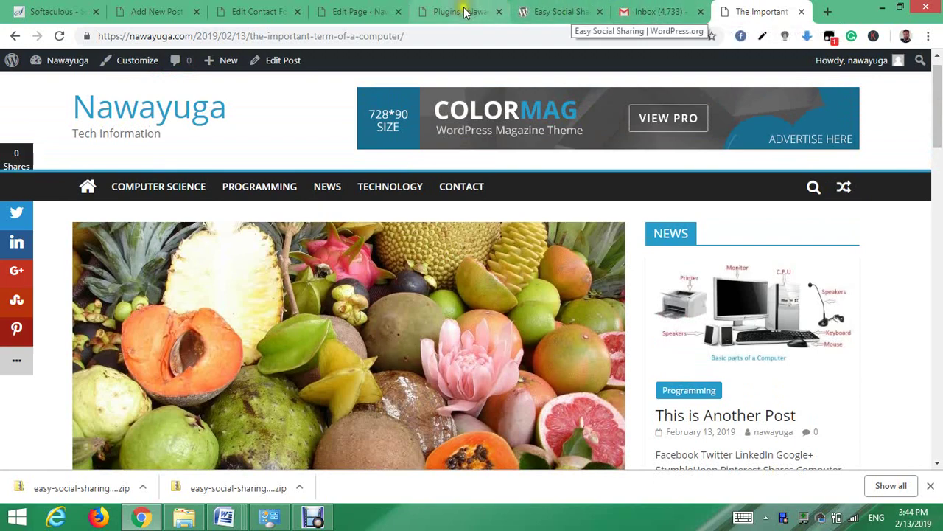
- From the Edit Page tab, go to the Dashboard and choose Appearance > Customize
click(347, 11)
mouse_move(47, 95)
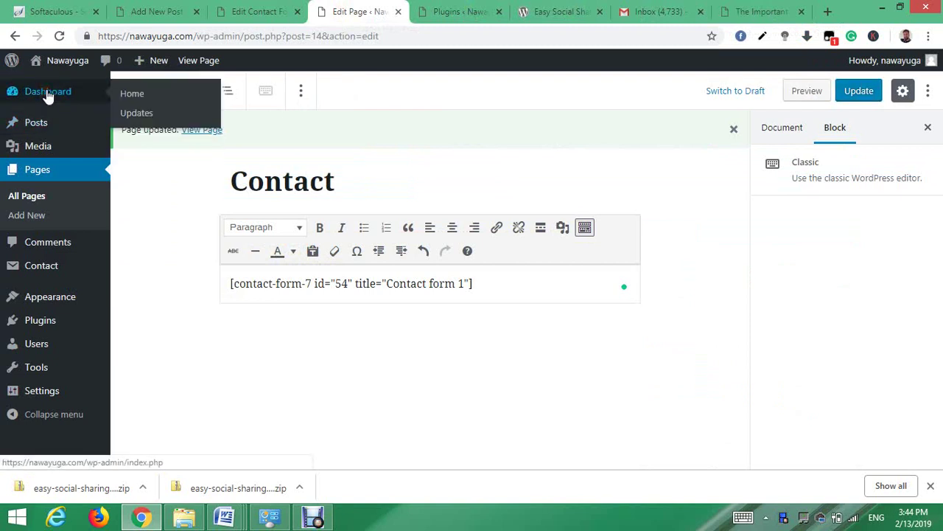
click(88, 98)
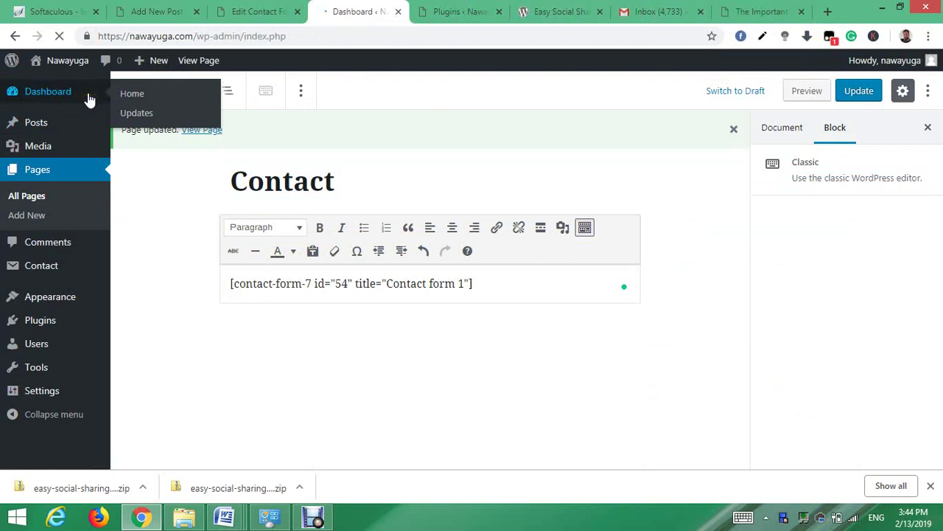
mouse_move(50, 300)
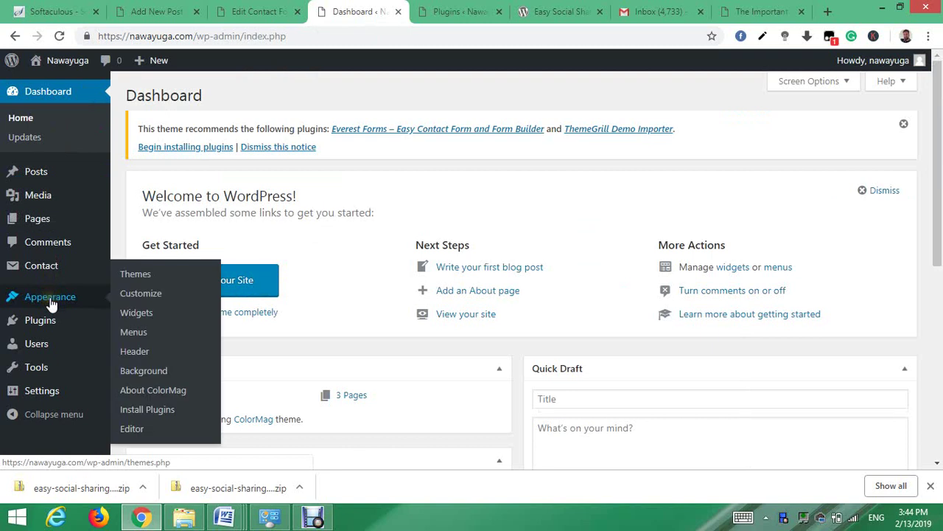
click(145, 294)
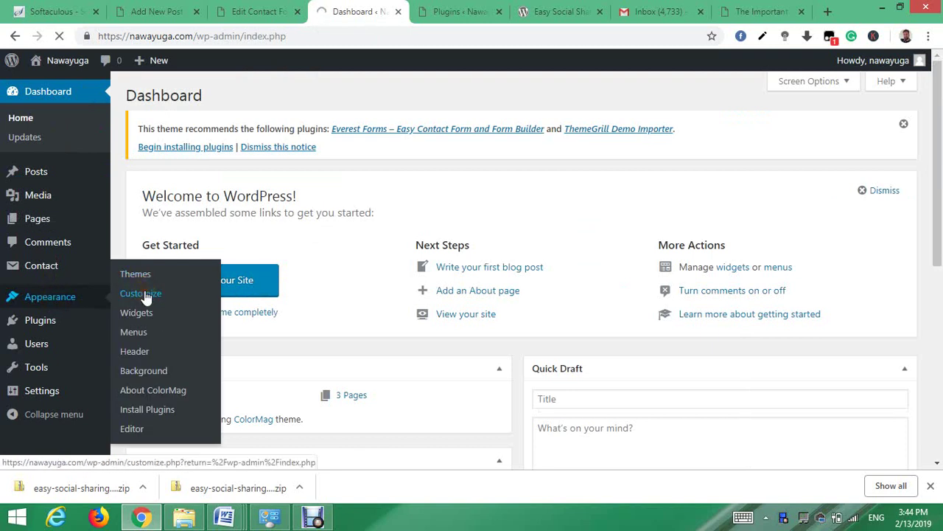